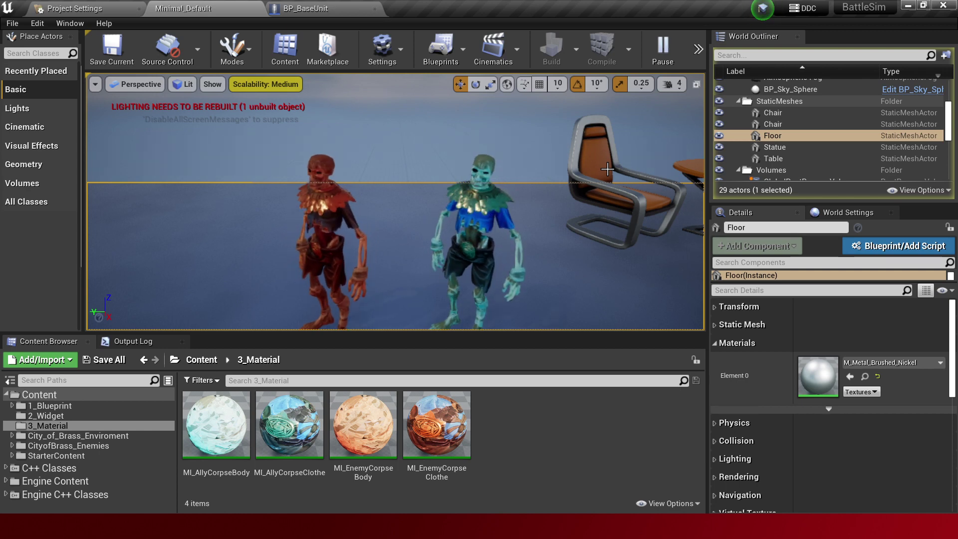
- Restart the game preview so it plays in the level viewport
mouse_move(553, 145)
right_mouse_down()
mouse_move(583, 147)
mouse_move(468, 146)
right_mouse_up()
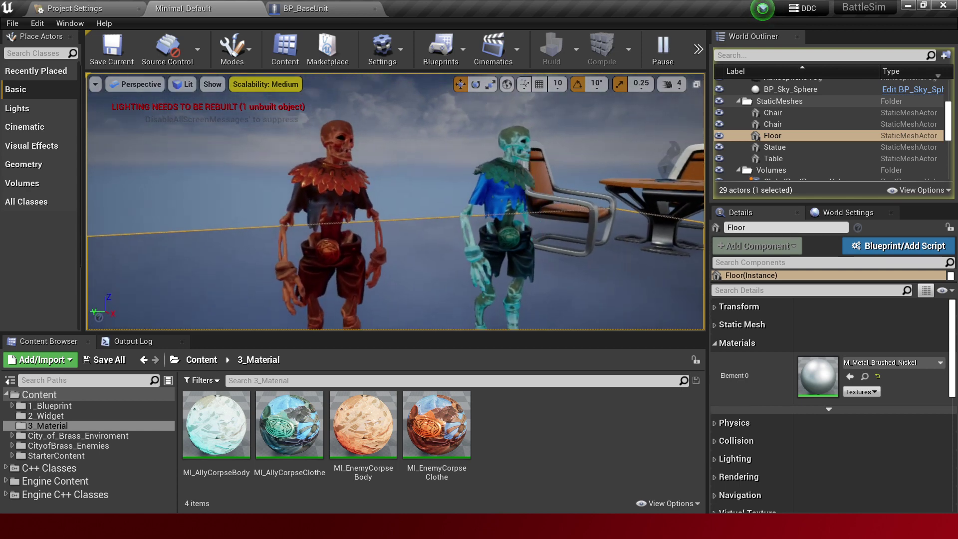
key("Escape")
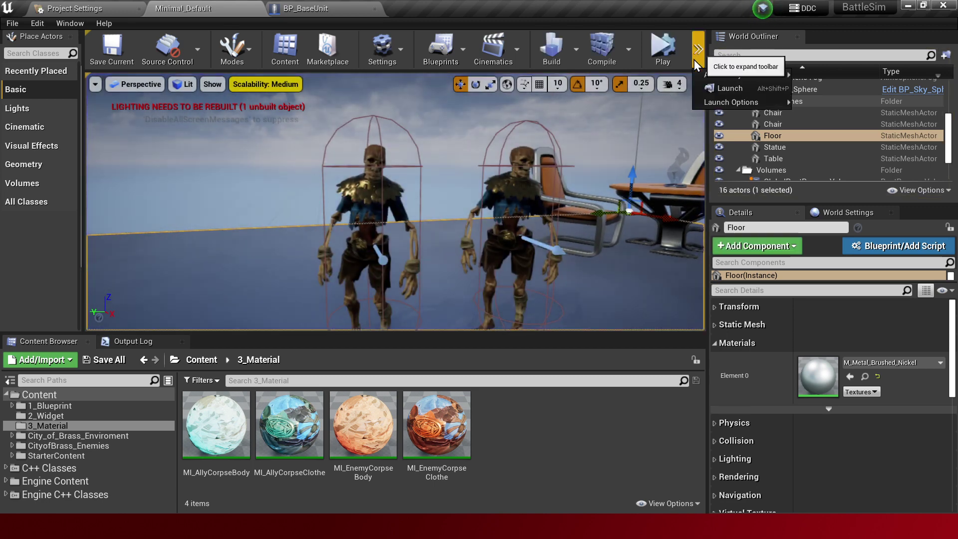
left_click(693, 59)
mouse_move(707, 73)
left_click(597, 86)
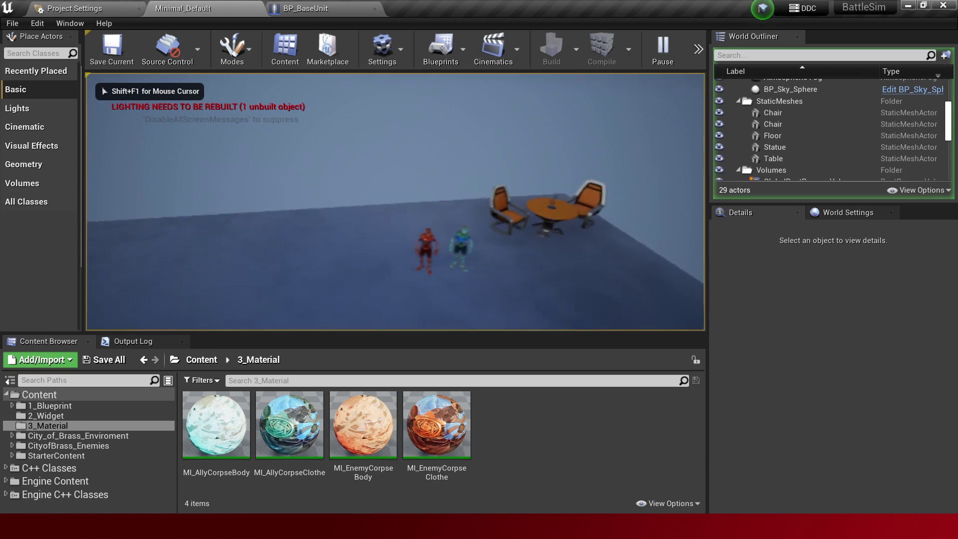
key("Escape")
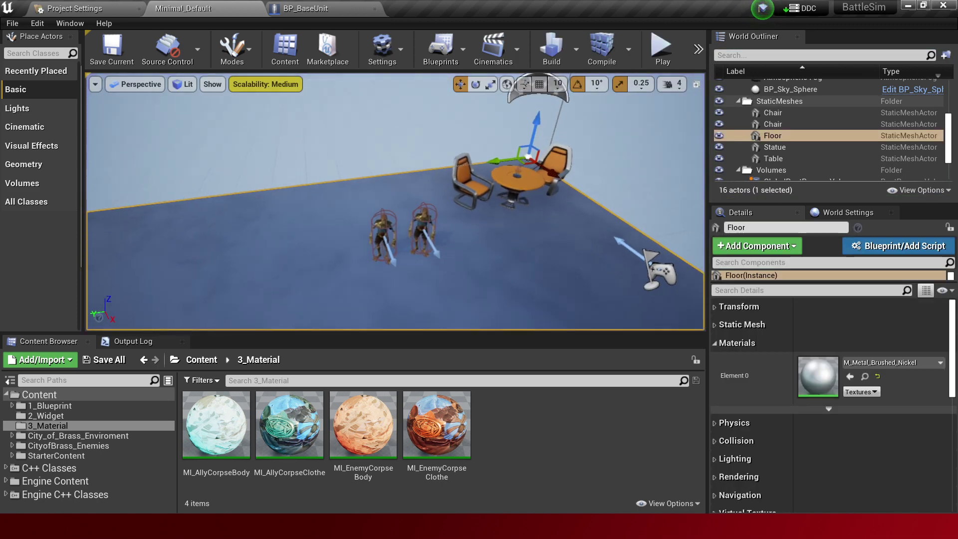
key("alt+p")
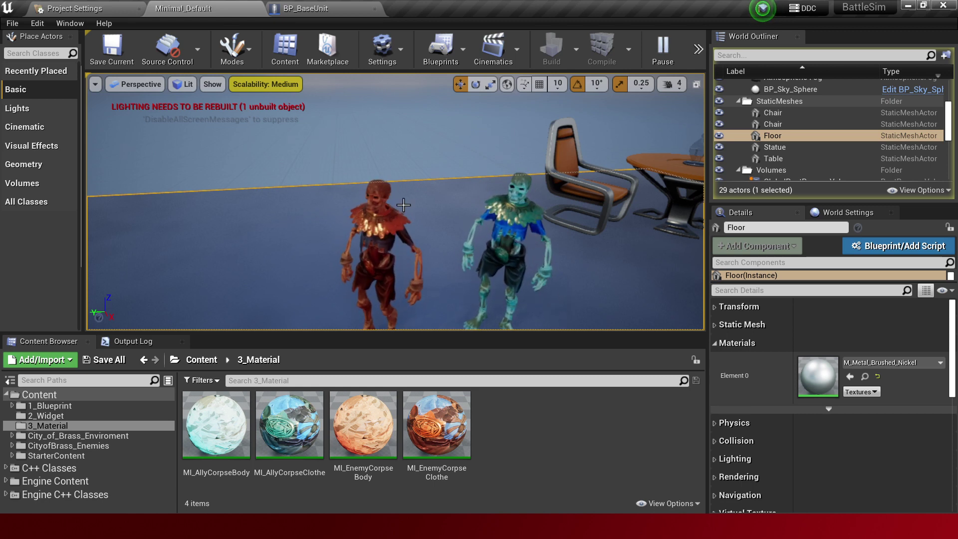
- Inspect the red and blue skeletons' Units details: red is Enemy, blue is Ally
left_click(397, 232)
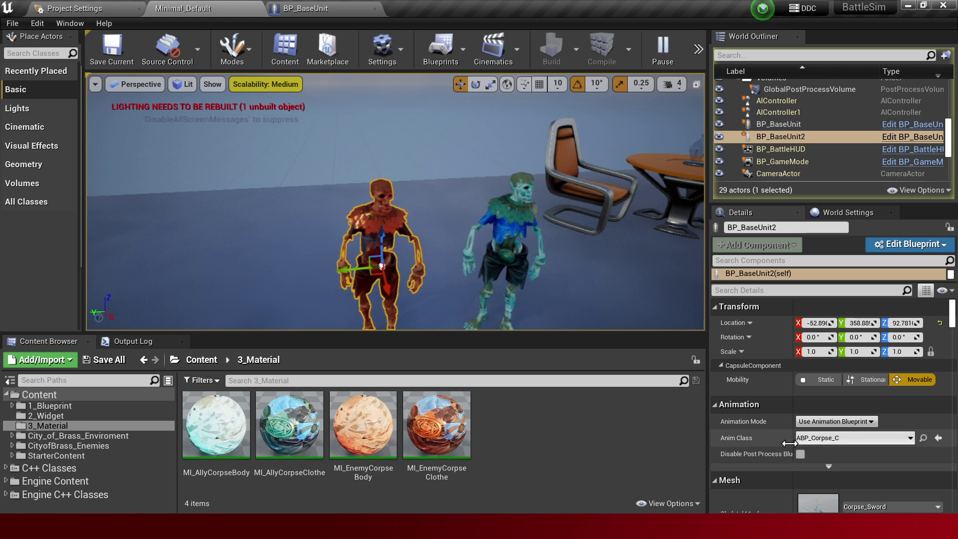
scroll(756, 399, "down", 3)
scroll(755, 361, "down", 2)
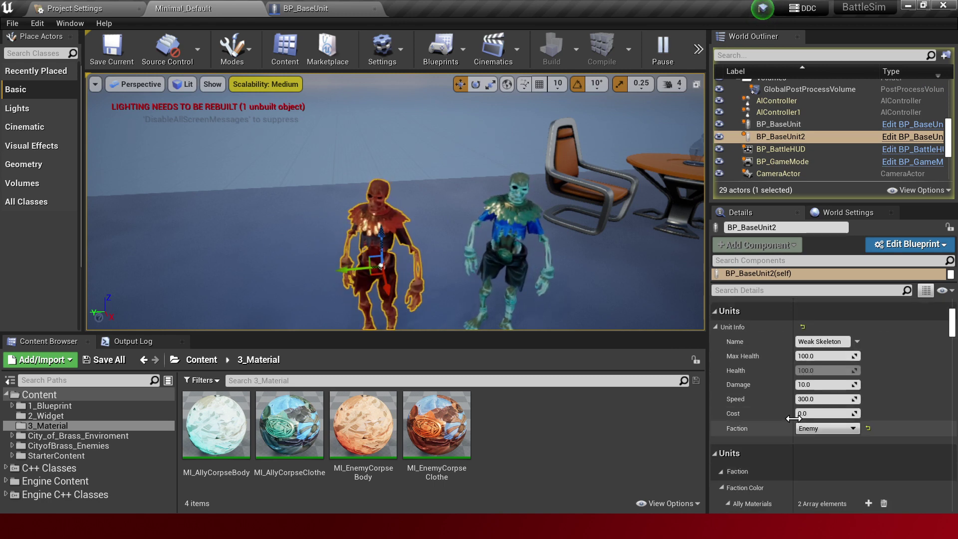
left_click(517, 265)
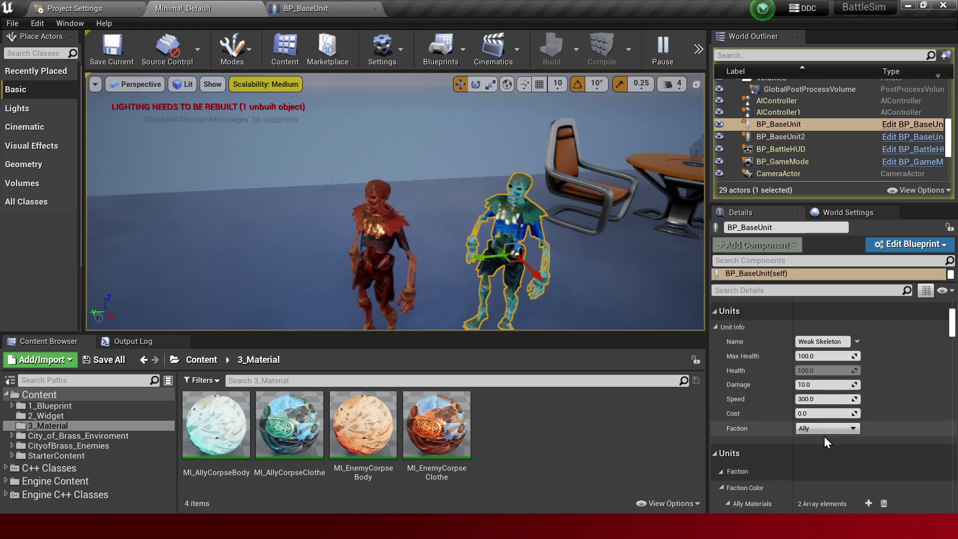
left_click(384, 224)
left_click(393, 219)
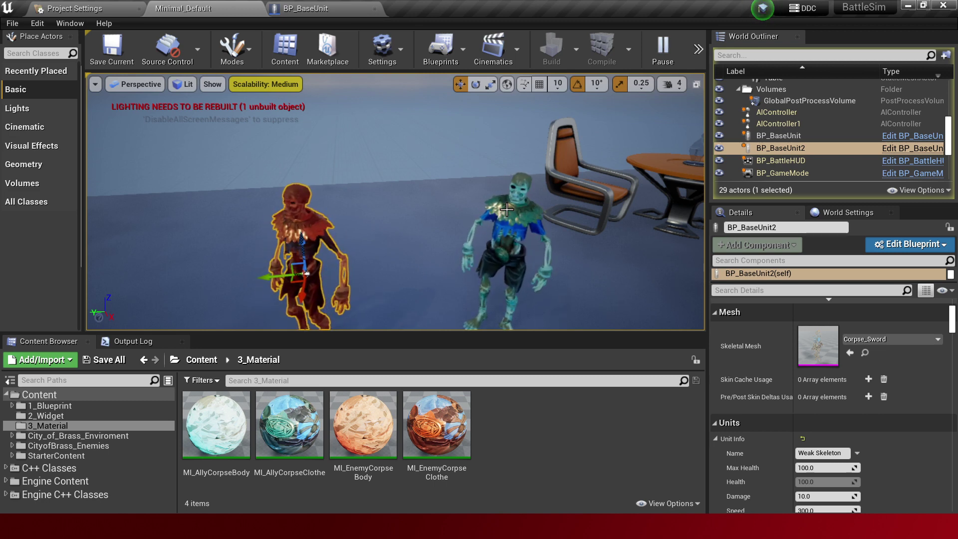
- Drag the red skeleton across the floor, far to the left of the blue one
left_click_drag(302, 275, 368, 268)
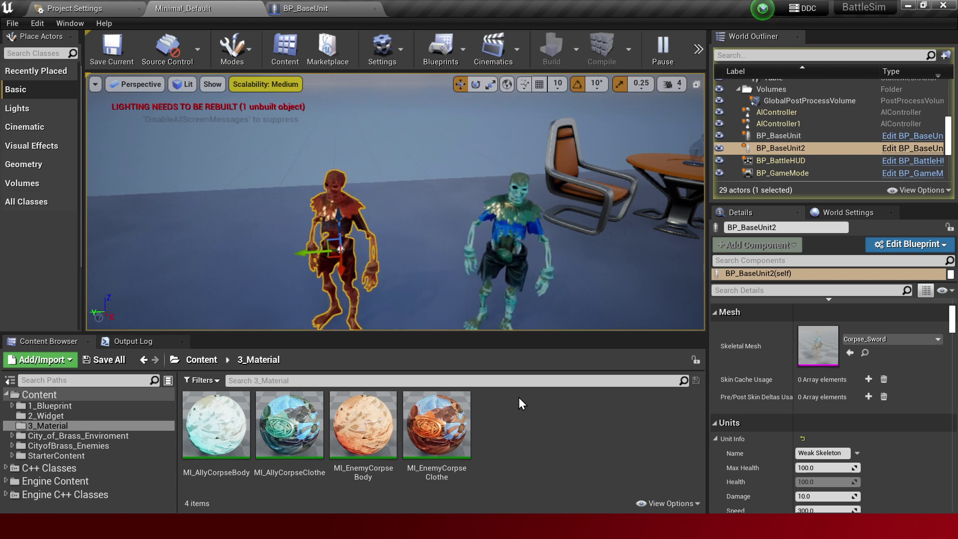
left_click(519, 190)
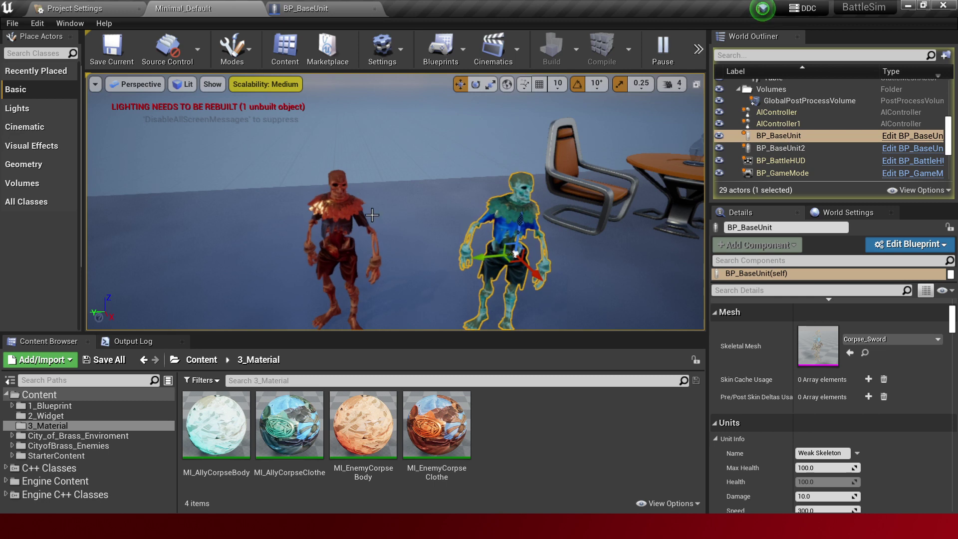
left_click(361, 261)
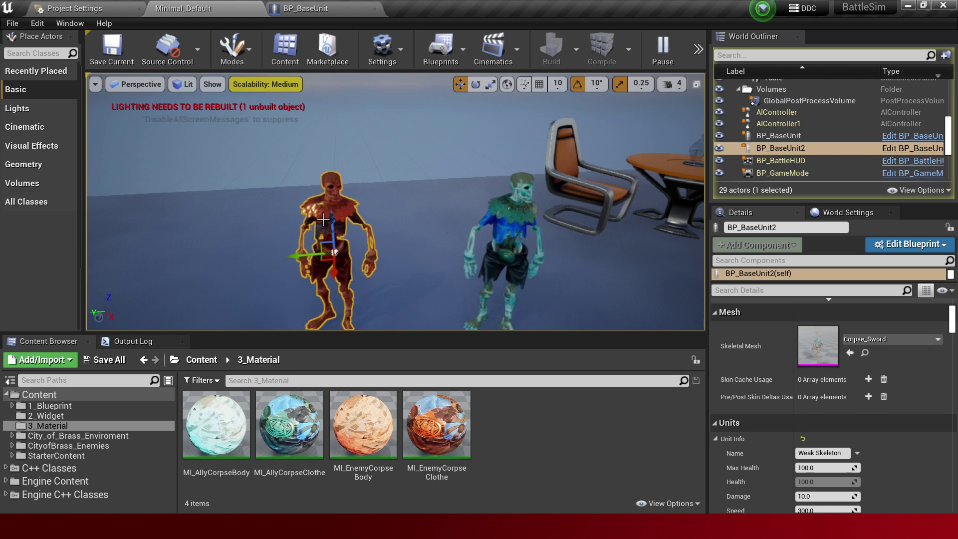
left_click_drag(329, 227, 279, 218)
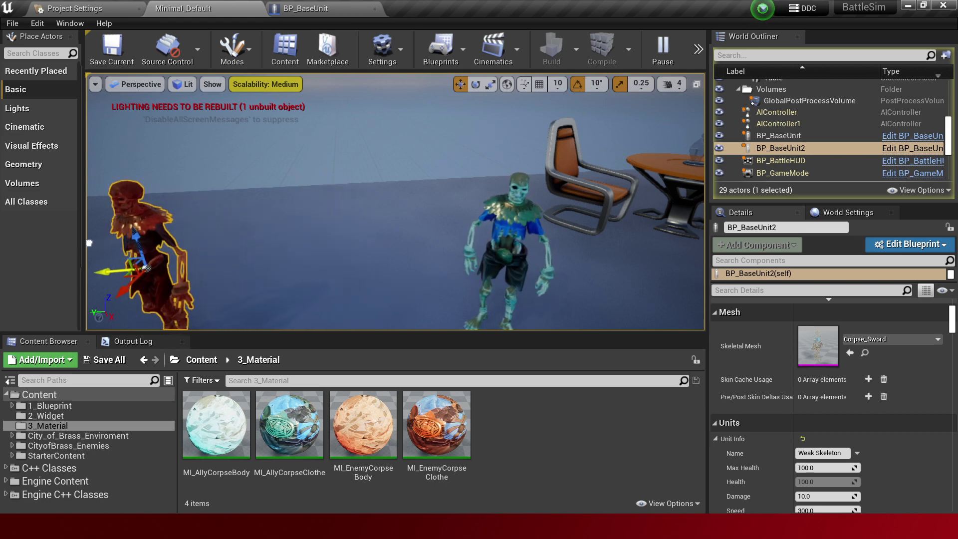
left_click(634, 229)
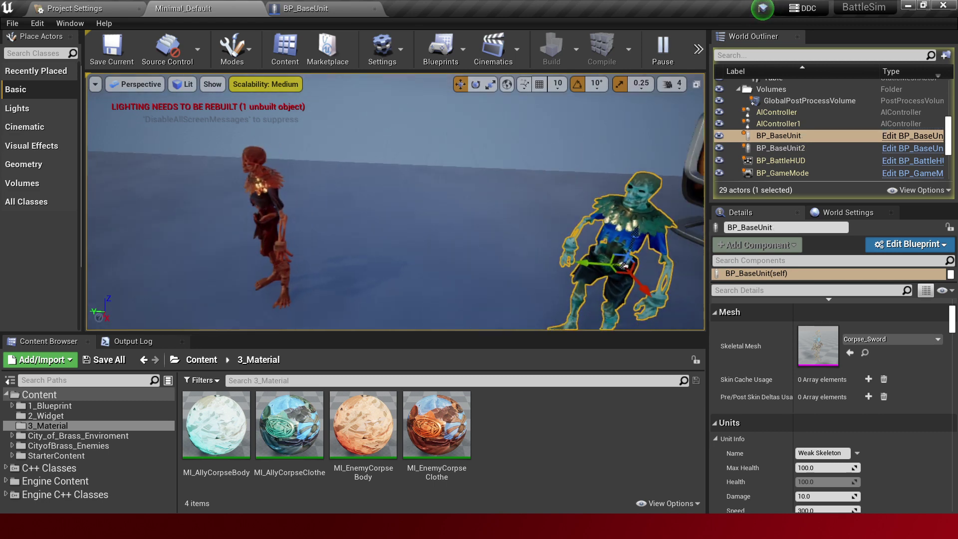
scroll(633, 229, "down", 3)
right_click_drag(440, 226, 434, 227)
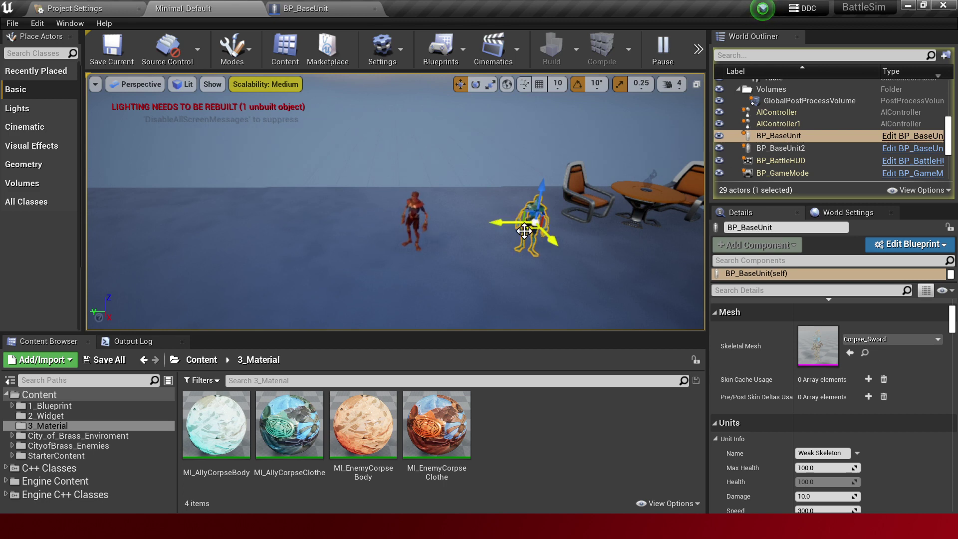
- Focus on the red skeleton and bring the camera toward the skeletons, table and chairs
left_click(413, 240)
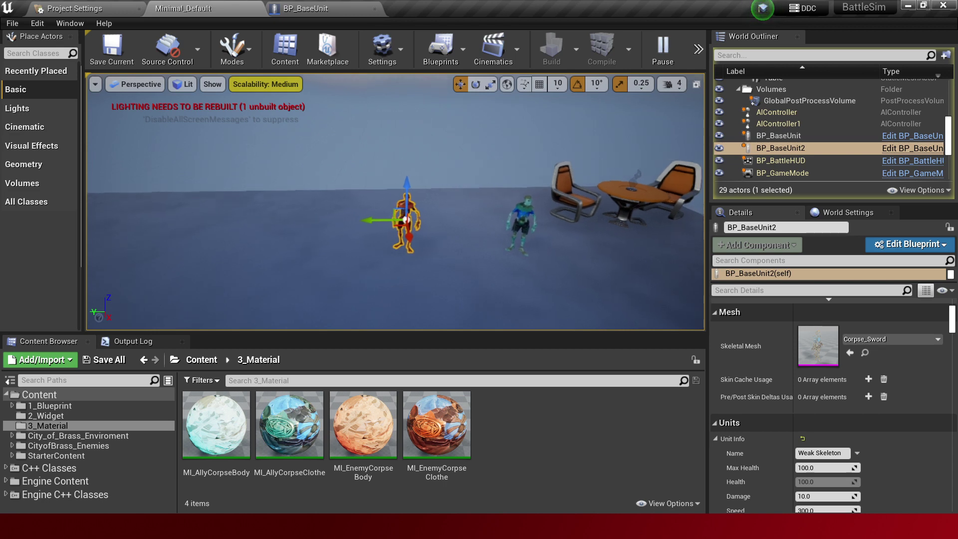
key("f")
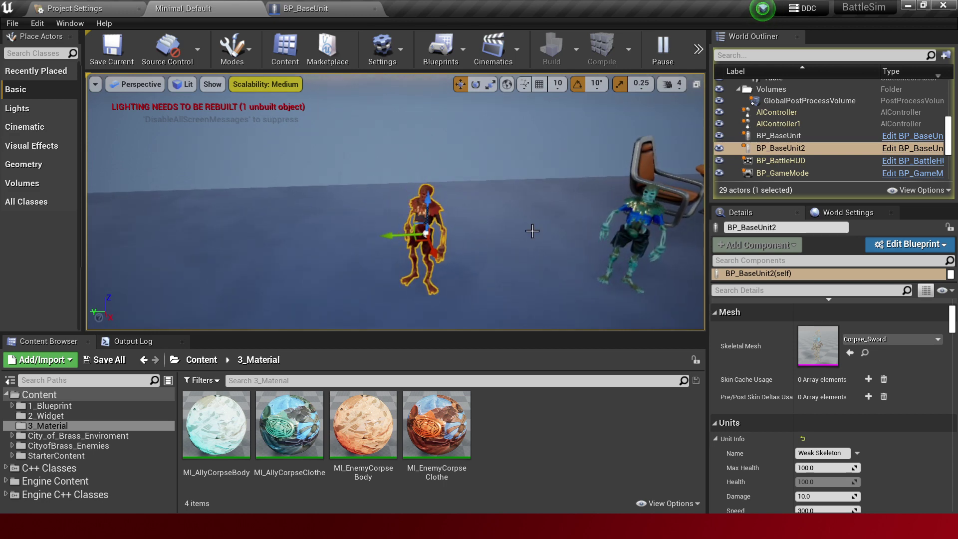
left_click(636, 228)
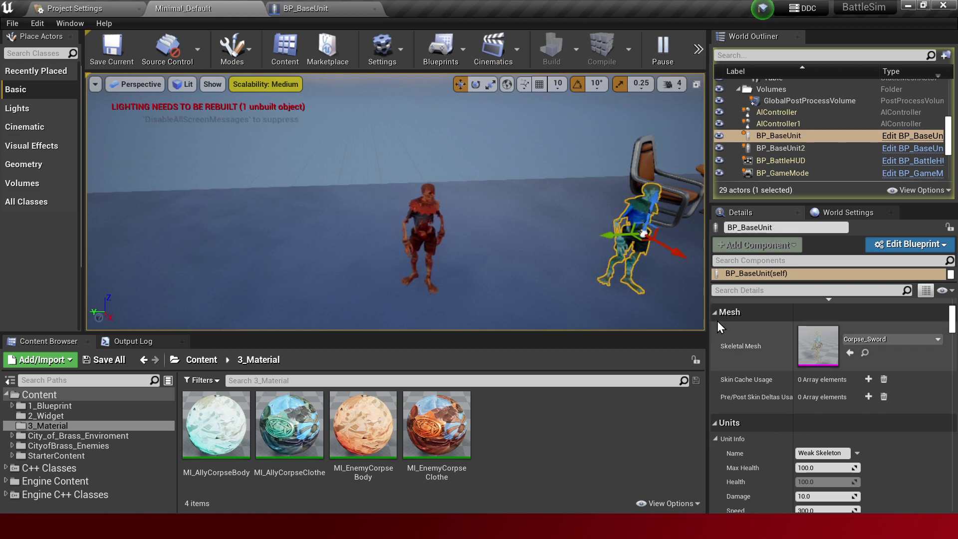
left_click(441, 227)
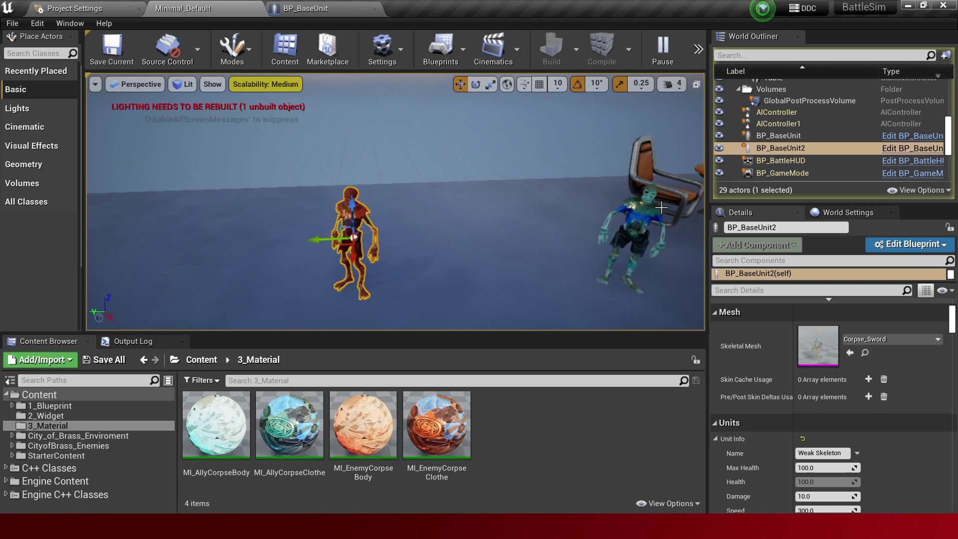
left_click(637, 224)
left_click(636, 225)
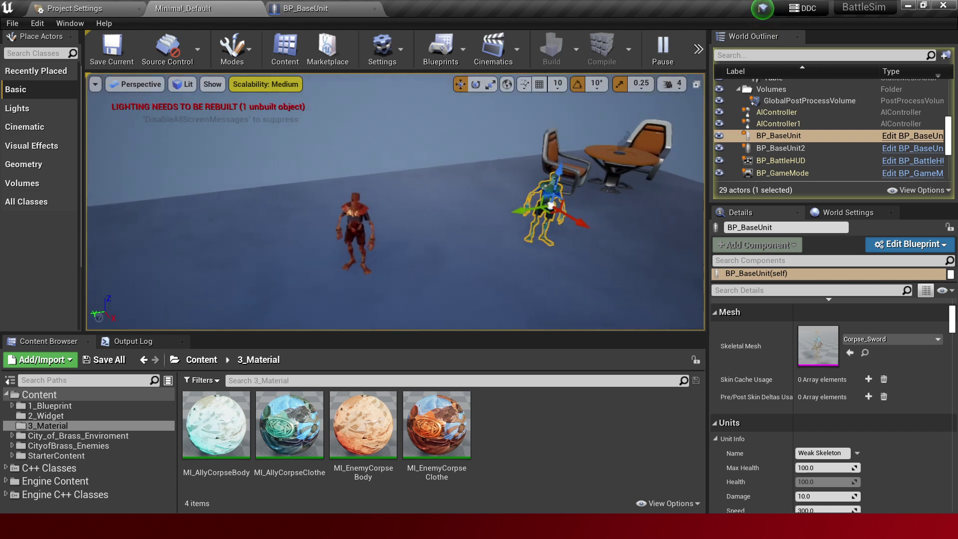
right_click_drag(403, 259, 403, 259)
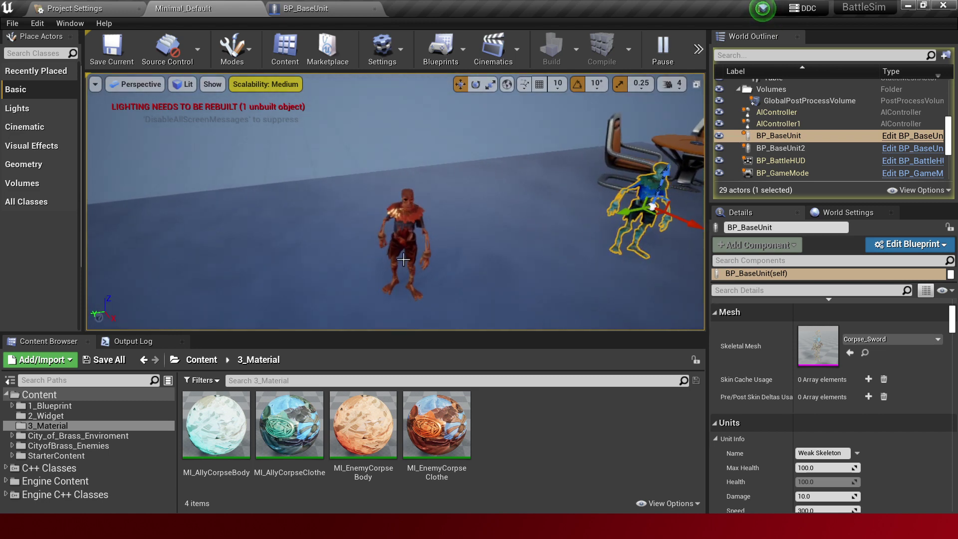
left_click(398, 230)
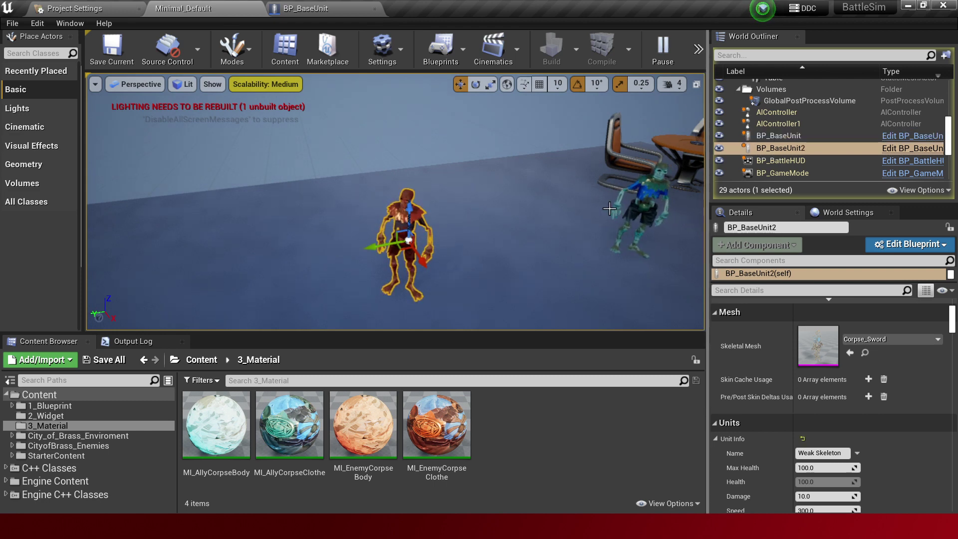
right_click_drag(609, 208, 609, 208)
left_click(563, 202)
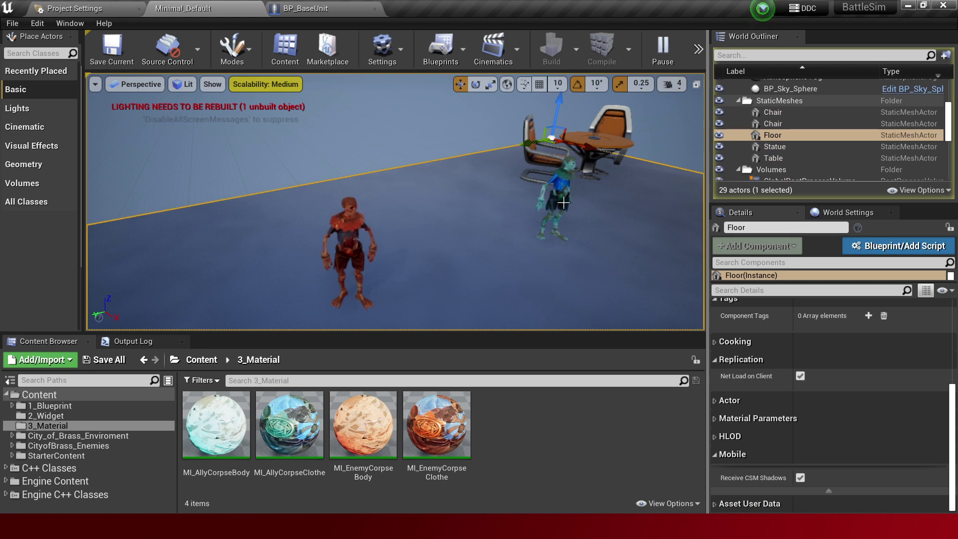
- Reselect the red skeleton, center the table in view, and find its Enemy faction in Details
left_click(563, 202)
left_click(350, 231)
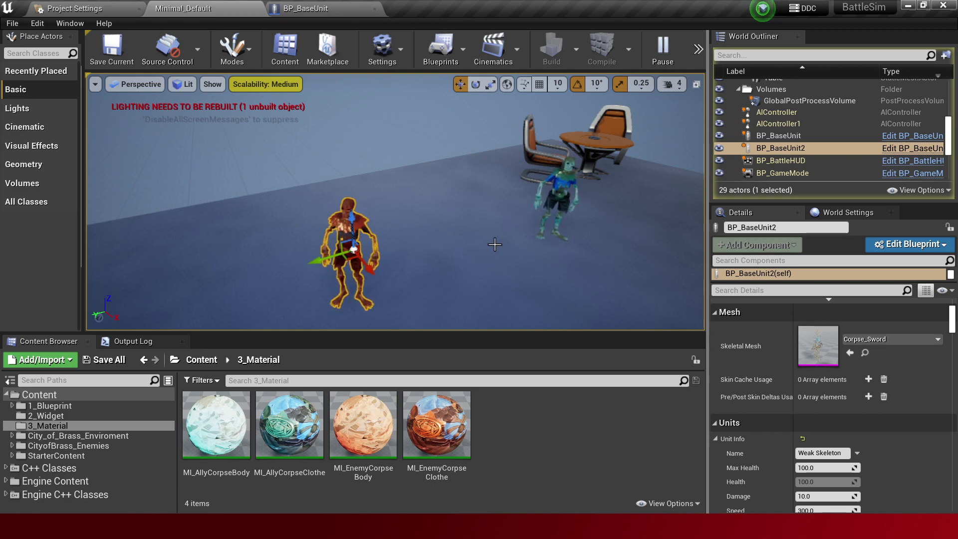
right_click_drag(515, 258, 515, 261)
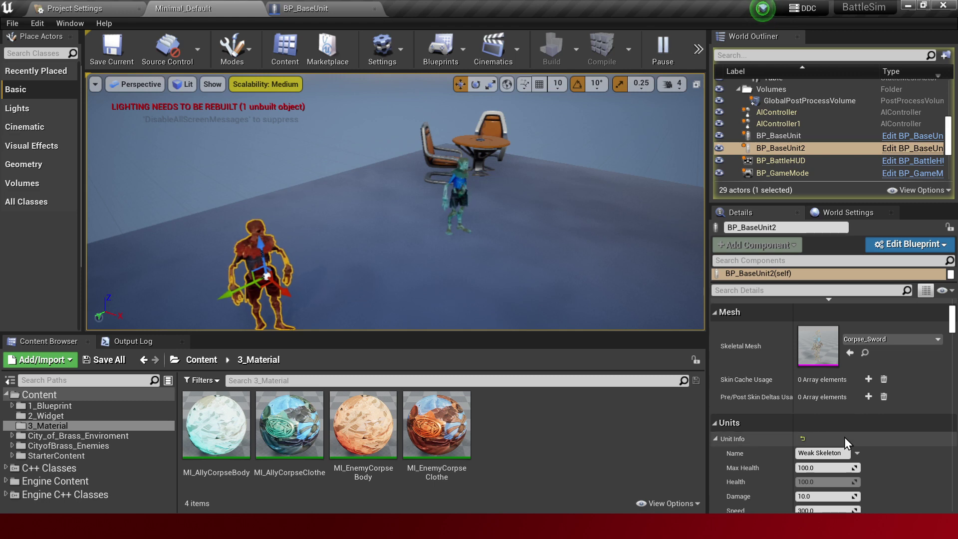
scroll(843, 449, "down", 3)
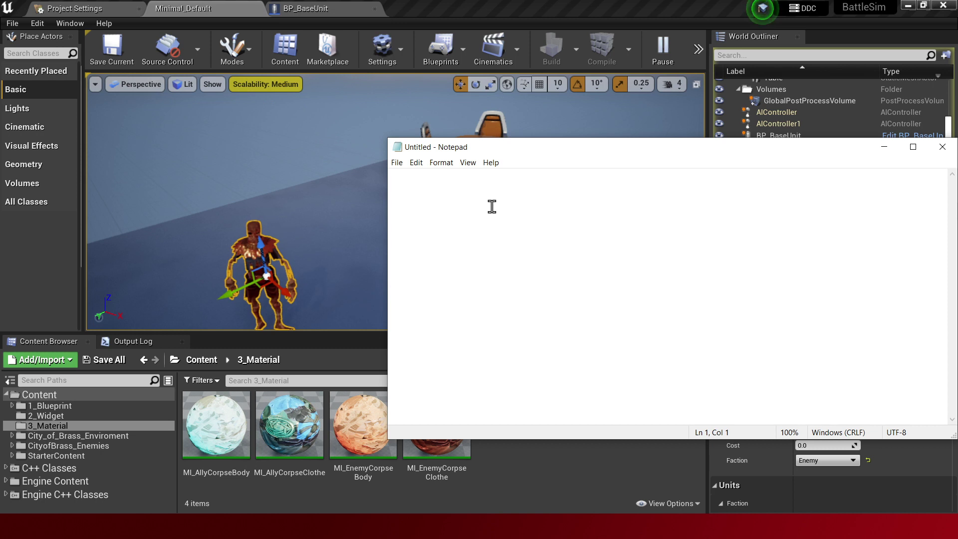
- Note that AI targets a random other-faction unit, found by a SphereComp overlap check
type("AIO")
key("BackSpace")
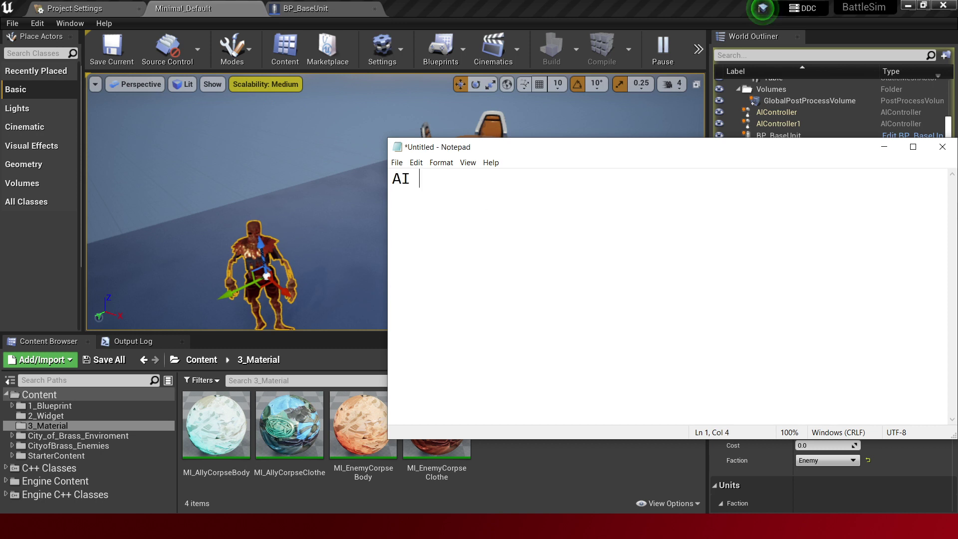
type("ke random Un")
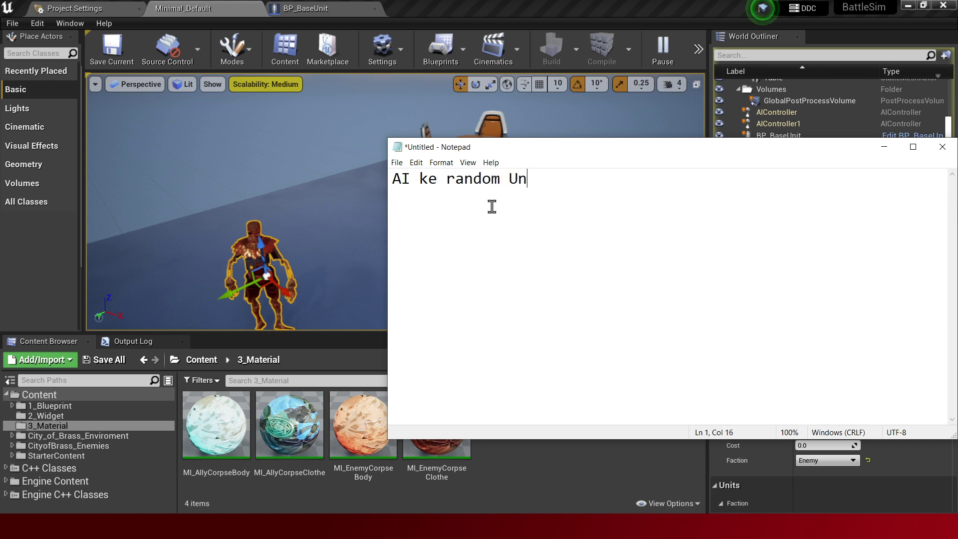
type("it Enemy")
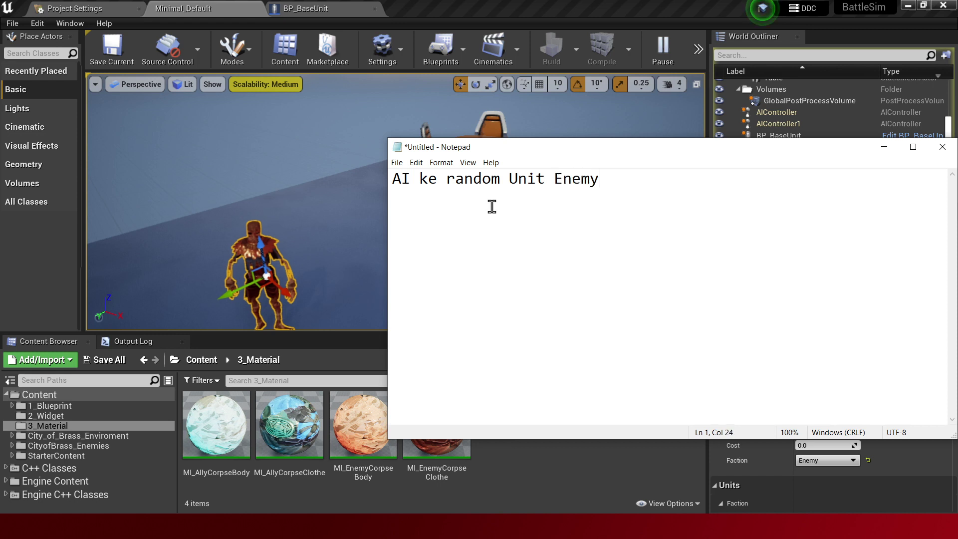
key("ctrl+BackSpace")
type("yg beda f")
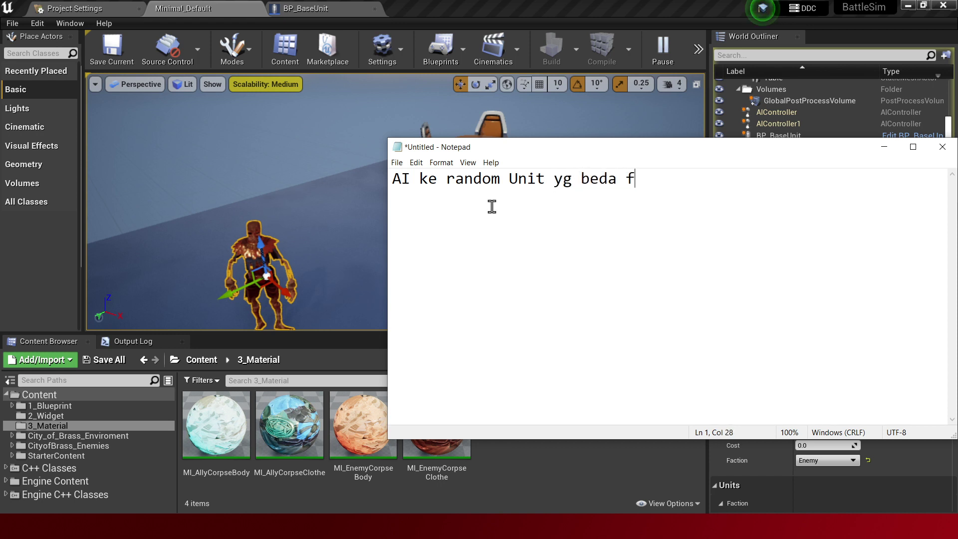
type("action,")
key("Return")
key("Return")
type("ada")
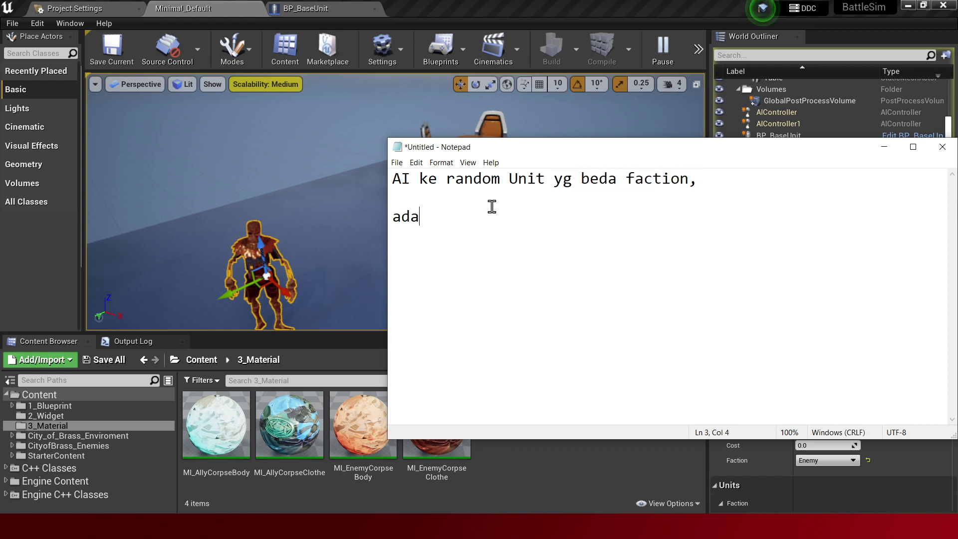
type(" SphereCompo")
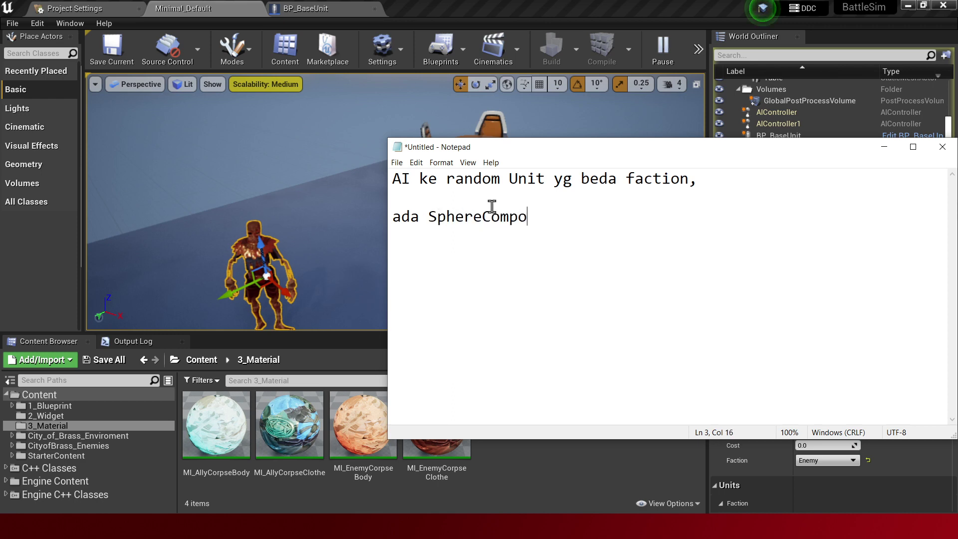
key("BackSpace")
type(", untuk ")
type("cek")
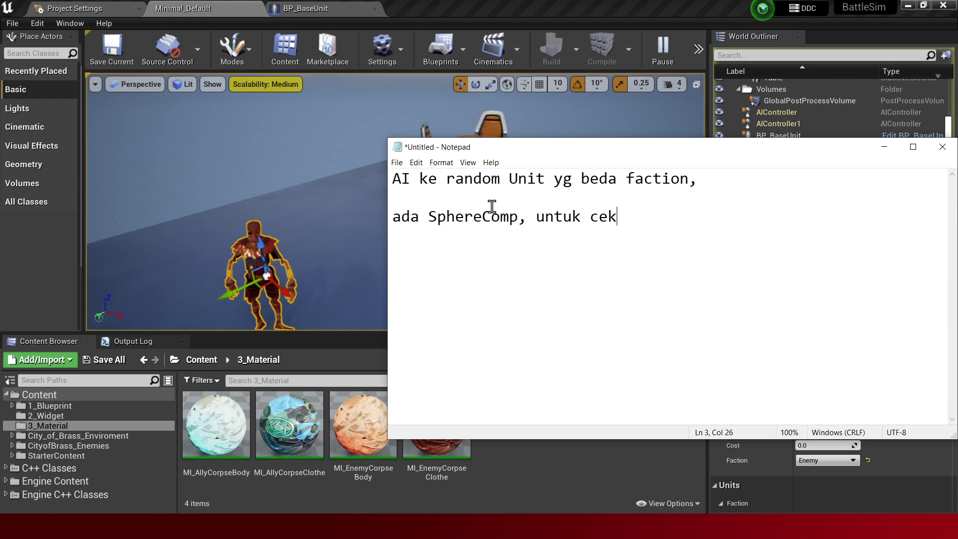
type(" apakah ada b")
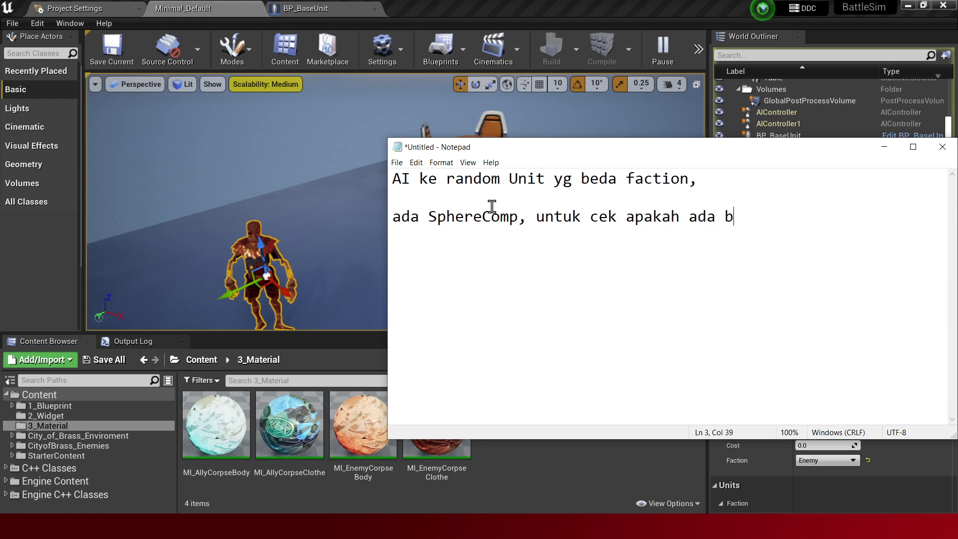
type("eda faction ka")
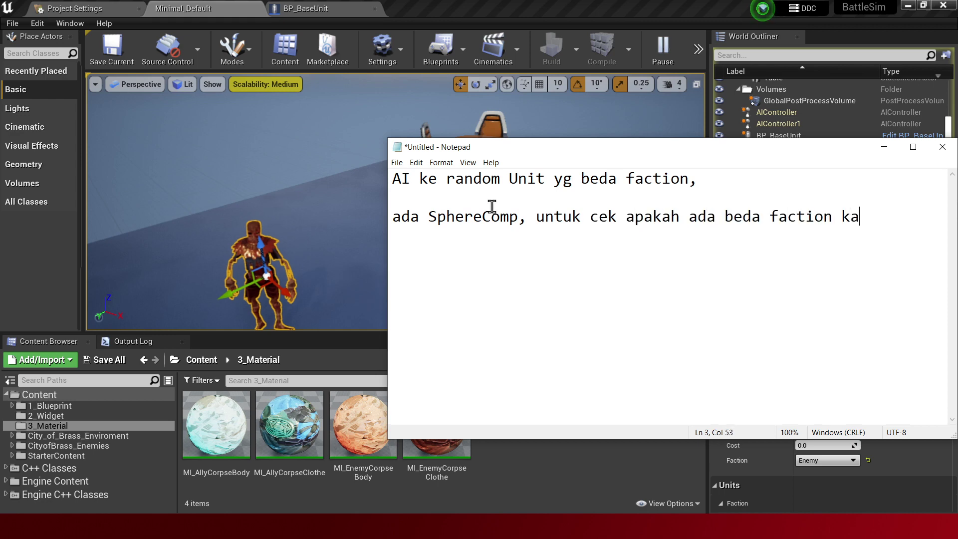
type("lo overplap")
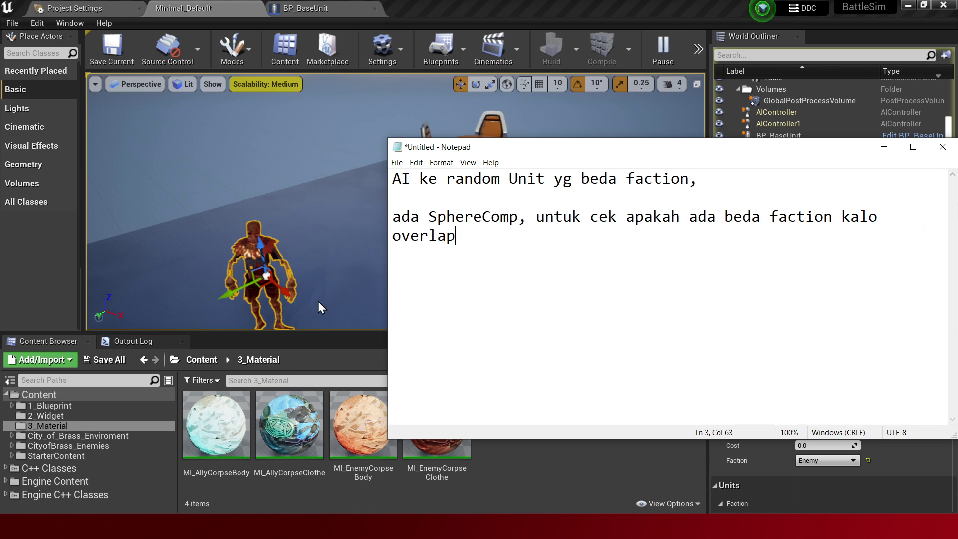
left_click(367, 275)
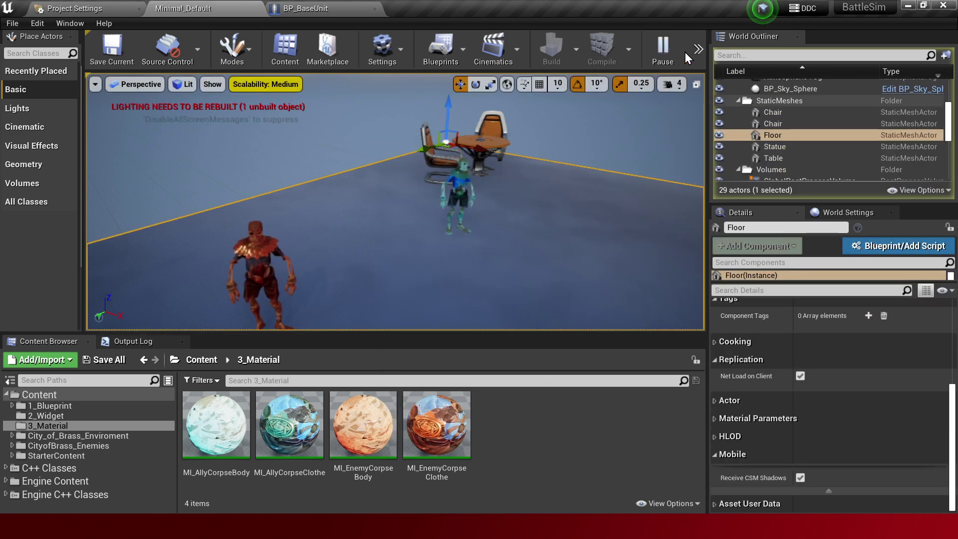
- Stop the preview, check Visual Studio's Solution Explorer file list, and go back to Unreal
key("Escape")
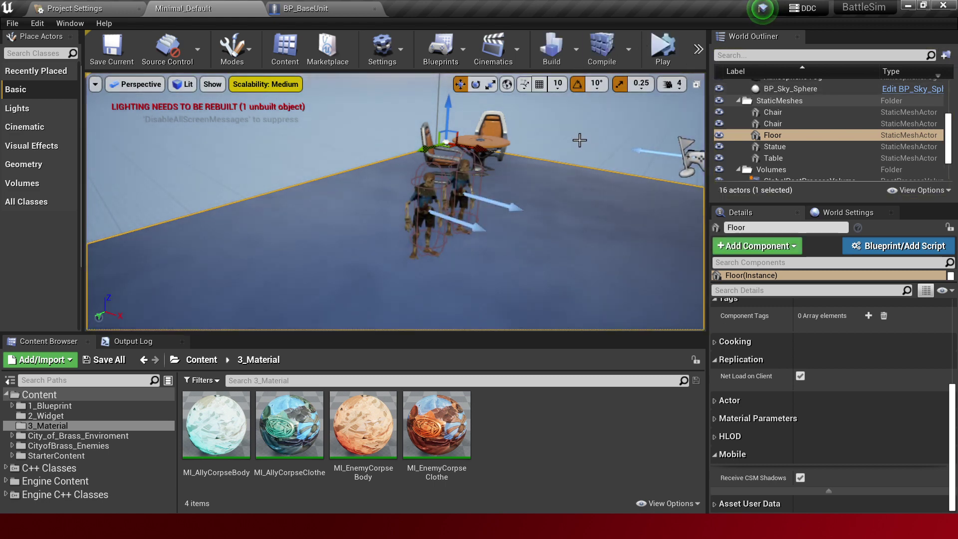
key("alt+Tab")
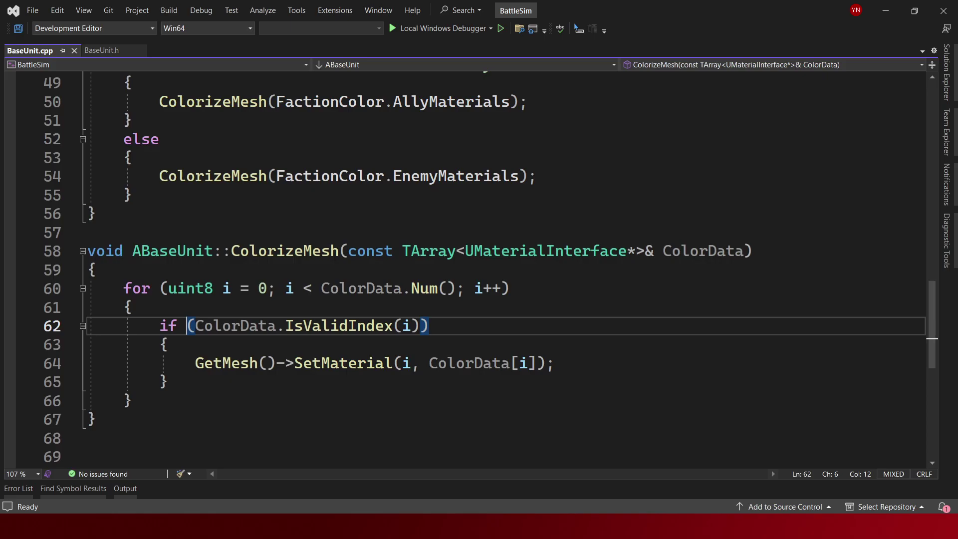
left_click(945, 60)
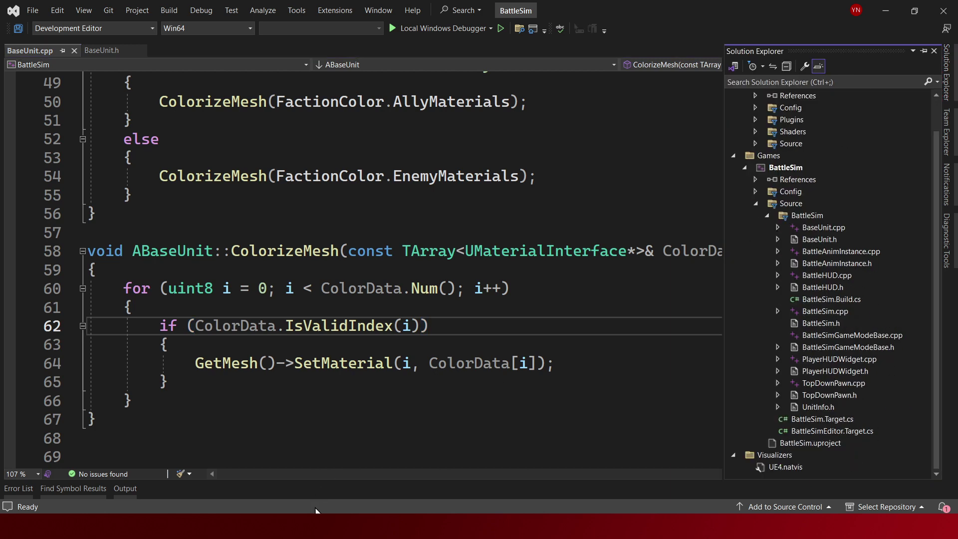
key("alt+Tab")
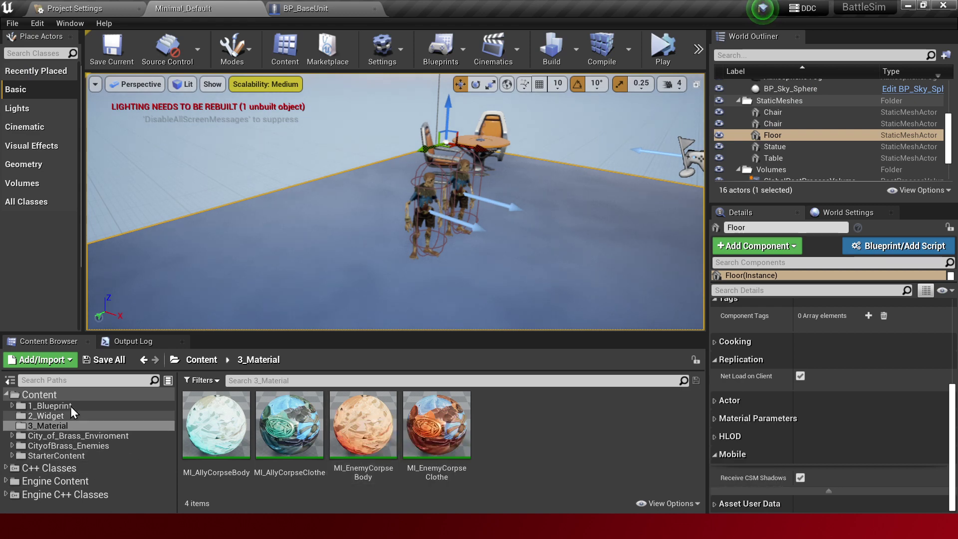
- Navigate the Content Browser to the BattleSim C++ Classes folder
left_click(70, 406)
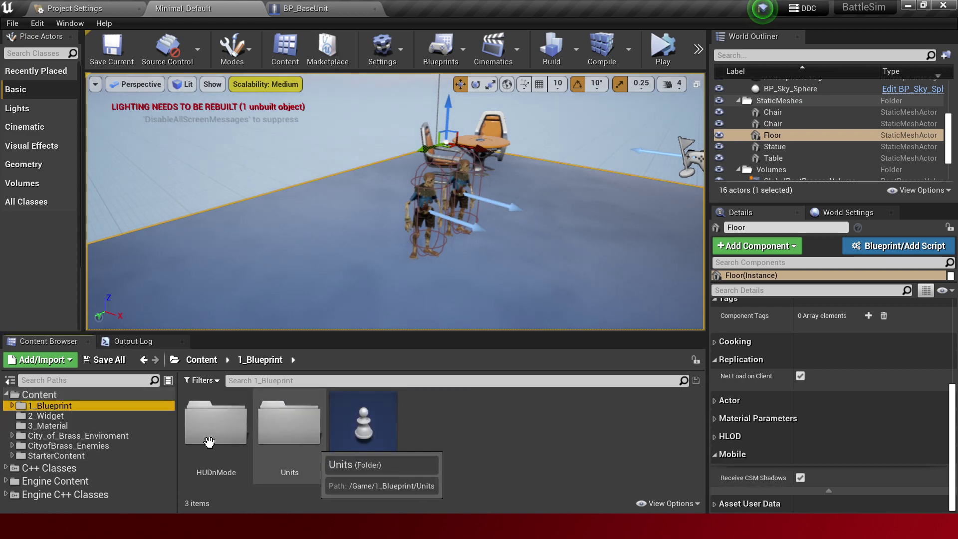
left_click(120, 469)
double_click(225, 435)
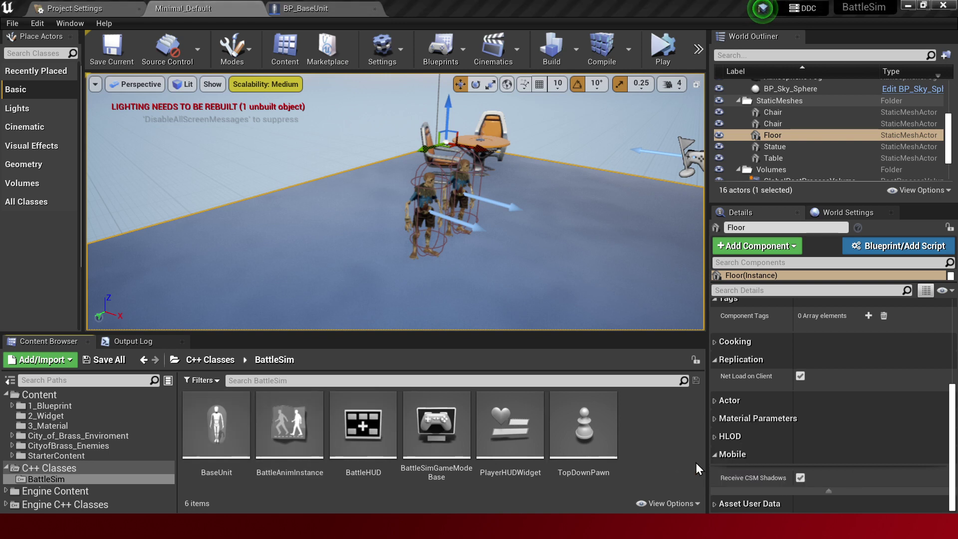
scroll(423, 320, "down", 2)
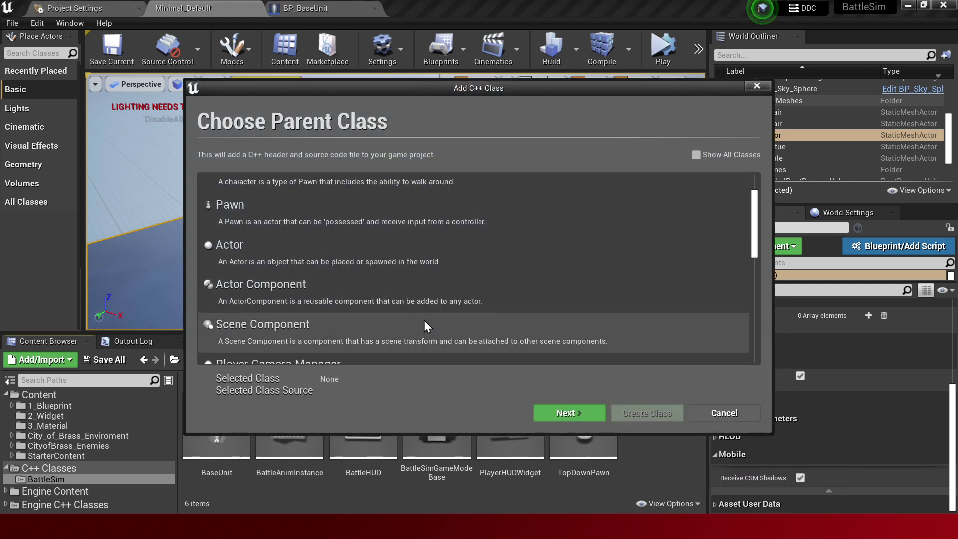
scroll(423, 320, "down", 2)
scroll(439, 292, "down", 3)
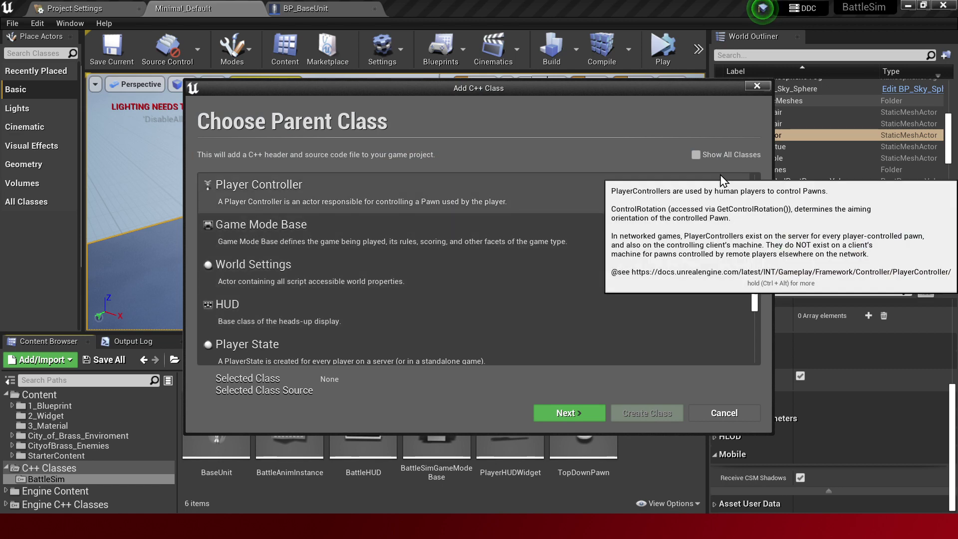
- Show all classes, search 'aicon', and choose AIController as the parent class
left_click(708, 153)
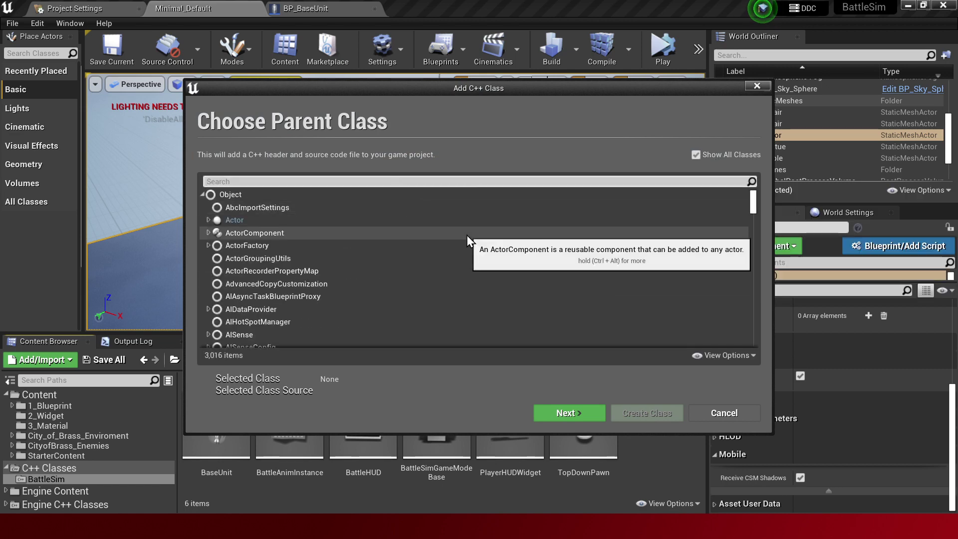
type("aicon")
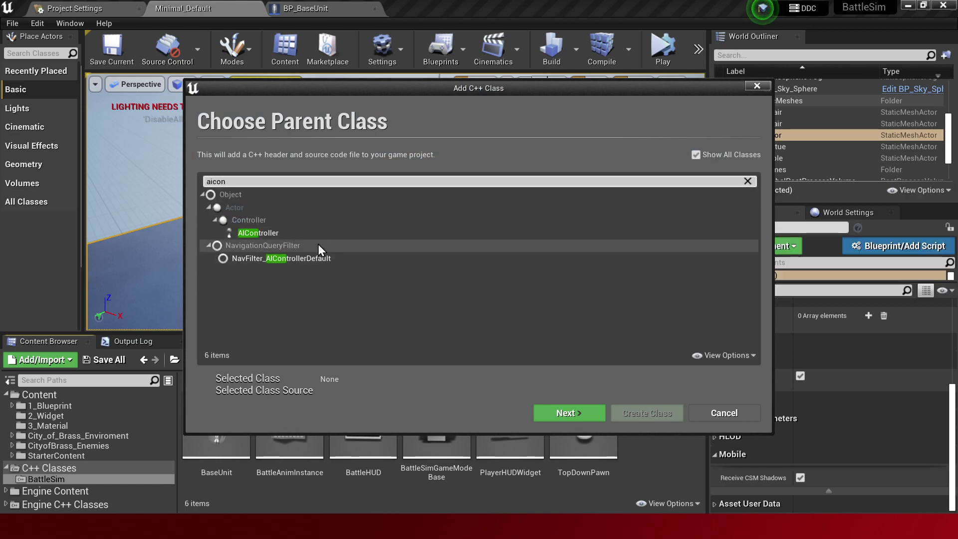
left_click(308, 235)
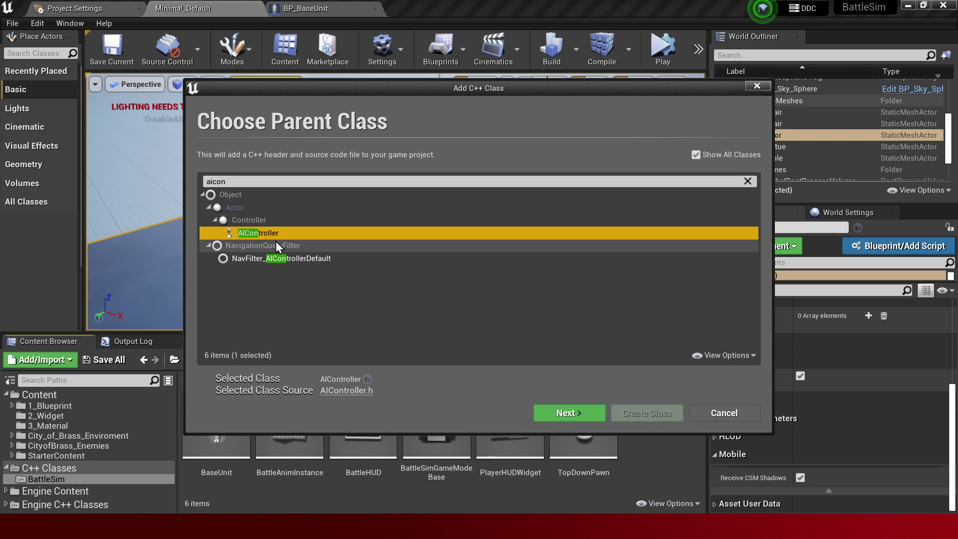
left_click(559, 417)
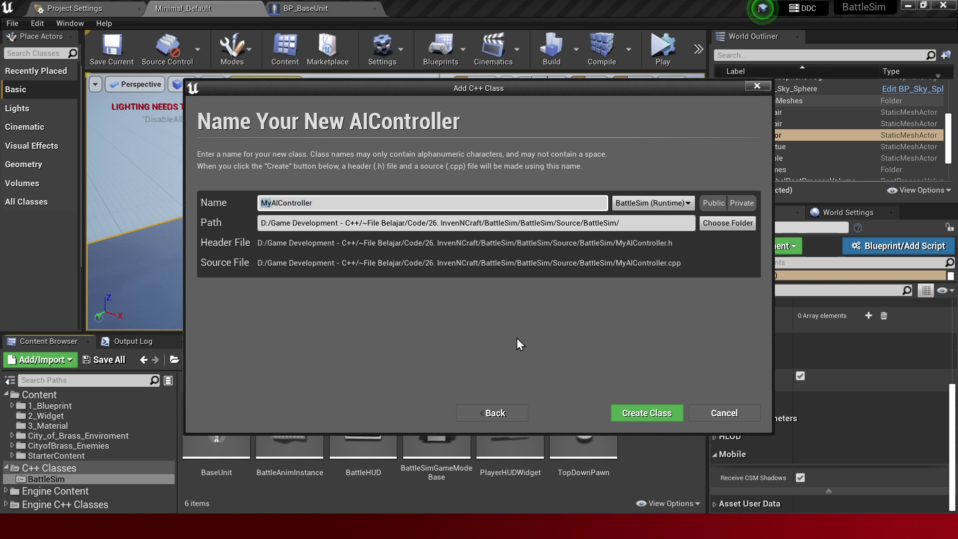
- Name the class UnitAIController in an AI subfolder, create it, and decline the Output Log
type("Unit")
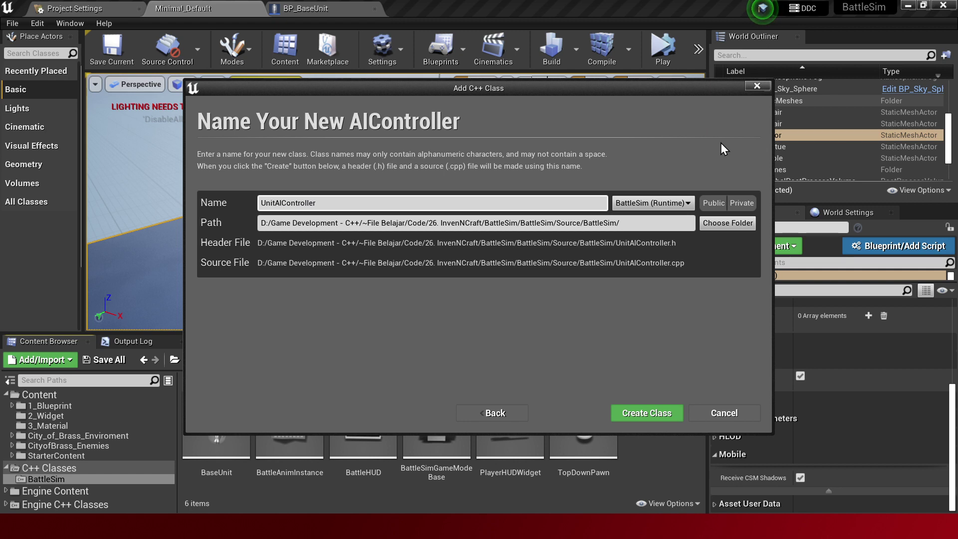
left_click(649, 223)
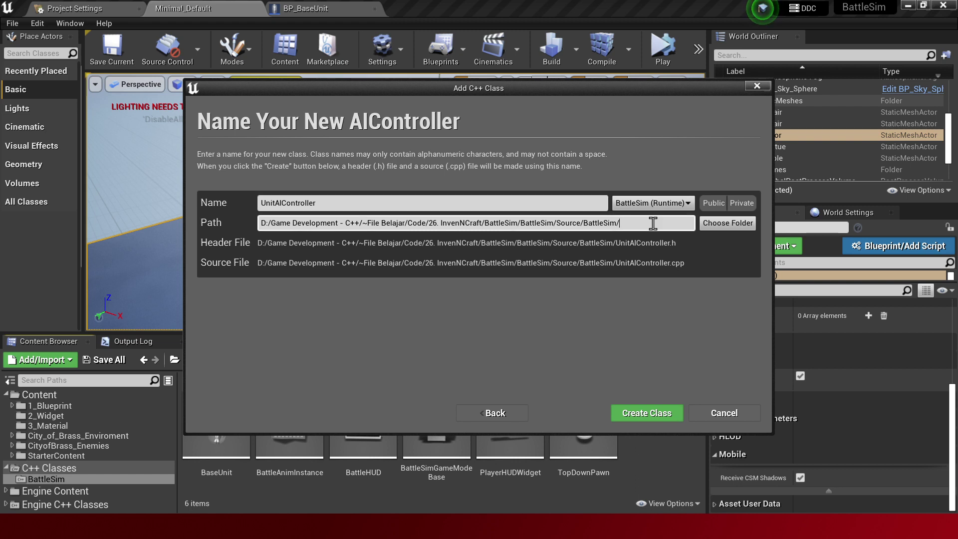
type("AI")
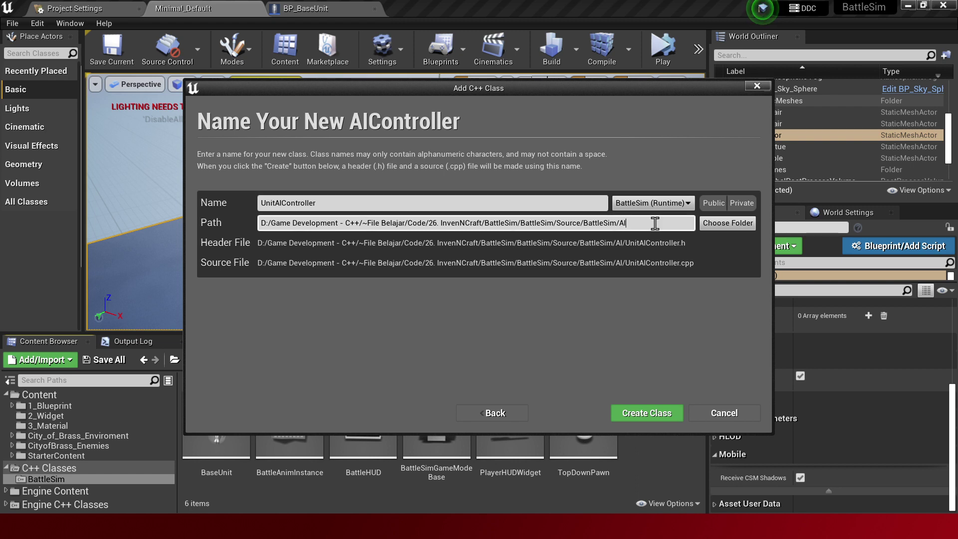
left_click(643, 417)
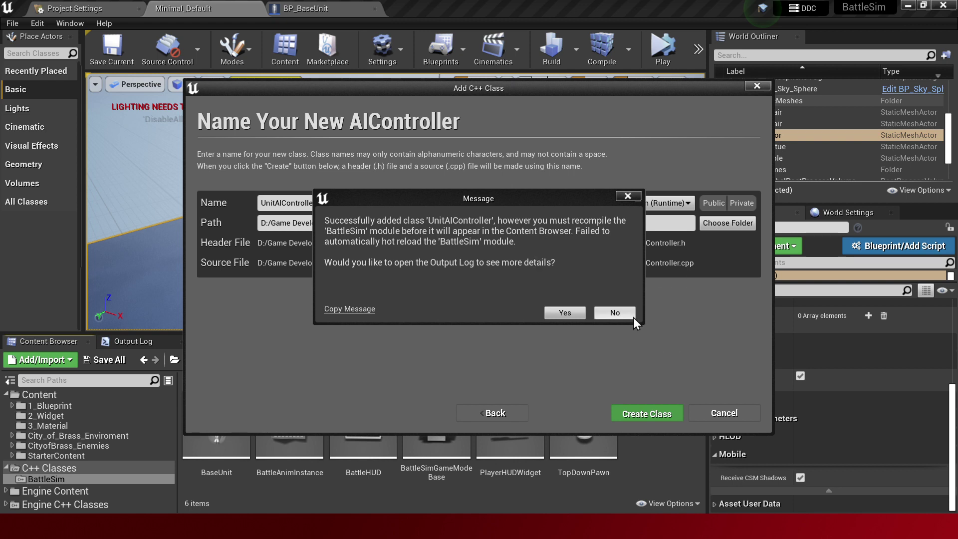
left_click(614, 312)
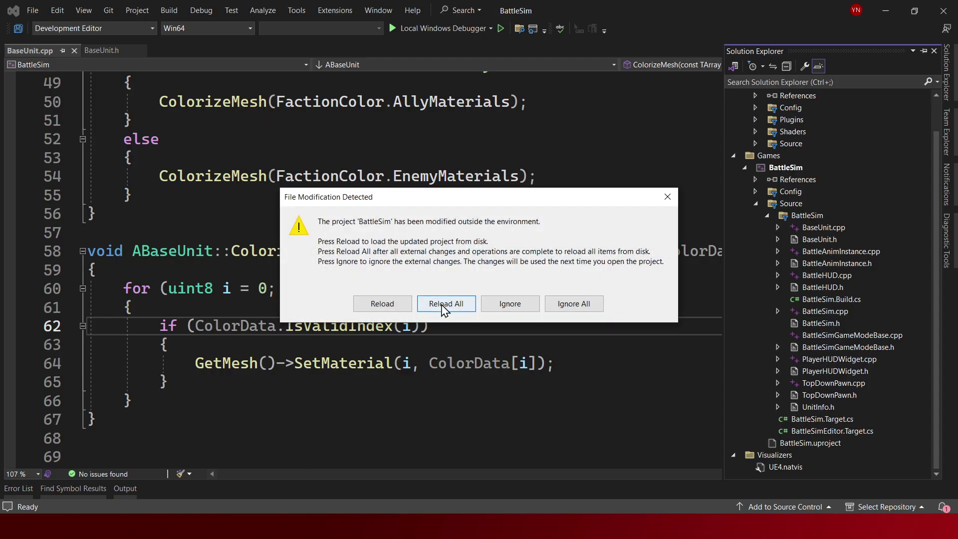
- Reload the project, close BaseUnit.cpp, and open the new UnitAIController header in the AI folder
left_click(445, 304)
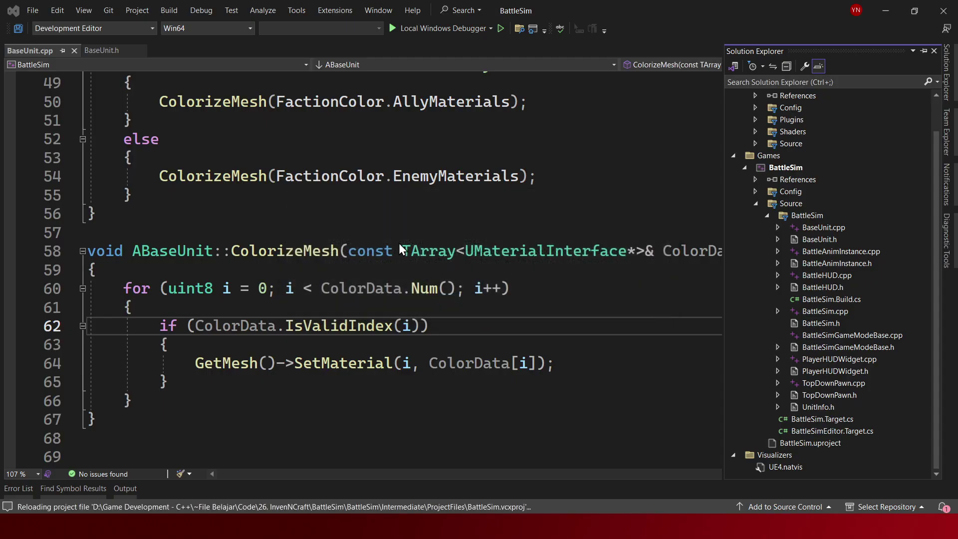
left_click(73, 50)
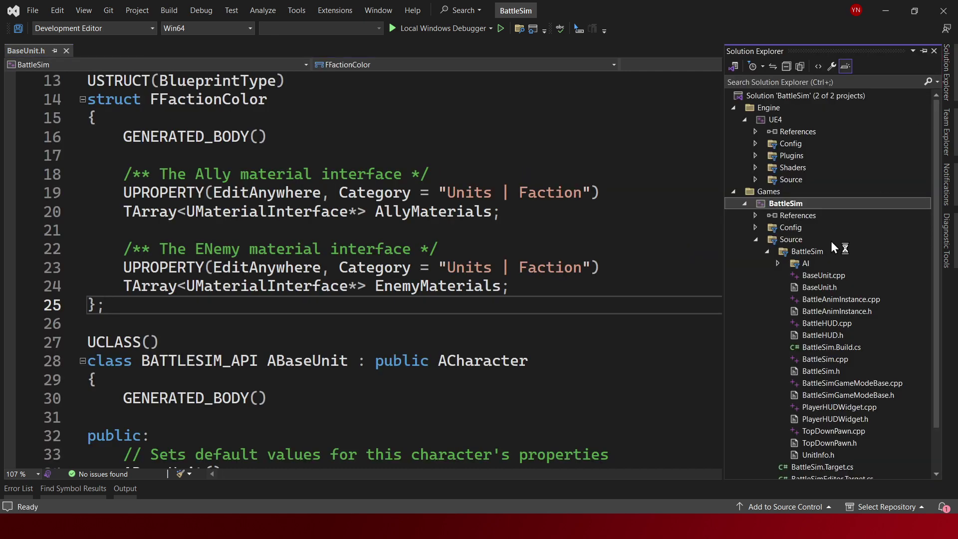
left_click(778, 264)
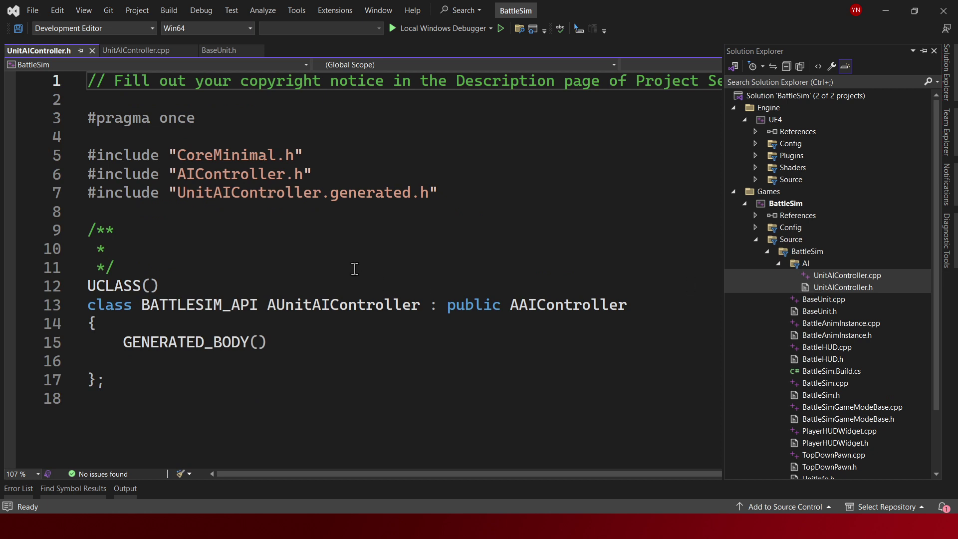
left_click(352, 252)
left_click_drag(476, 187, 212, 192)
left_click(302, 157)
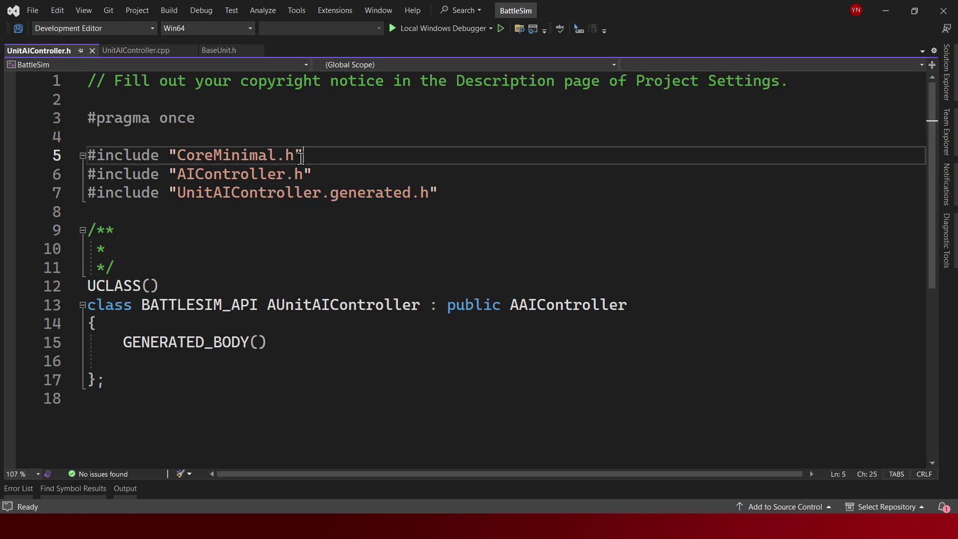
- Shorten the UnitAIController.cpp include to "UnitAIController.h" and save the file
left_click(135, 52)
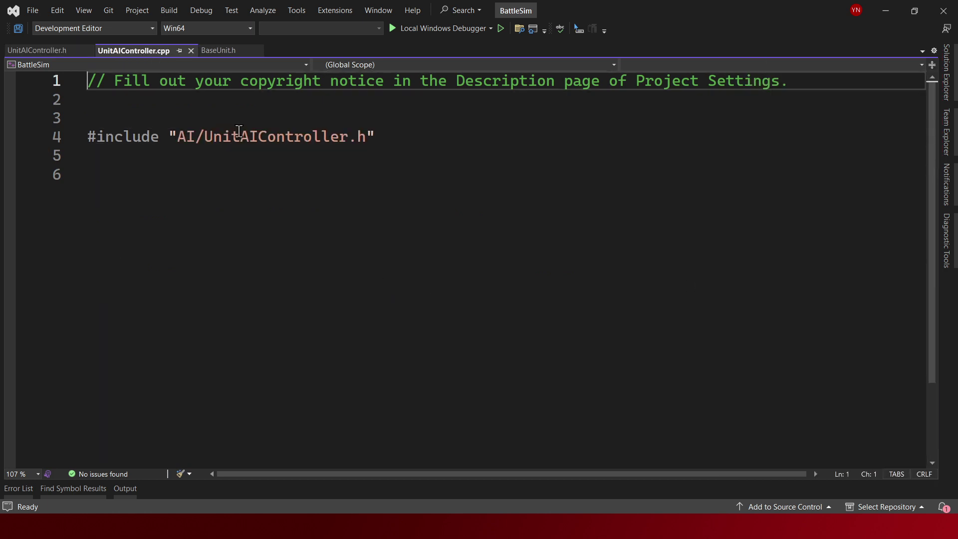
left_click(205, 138)
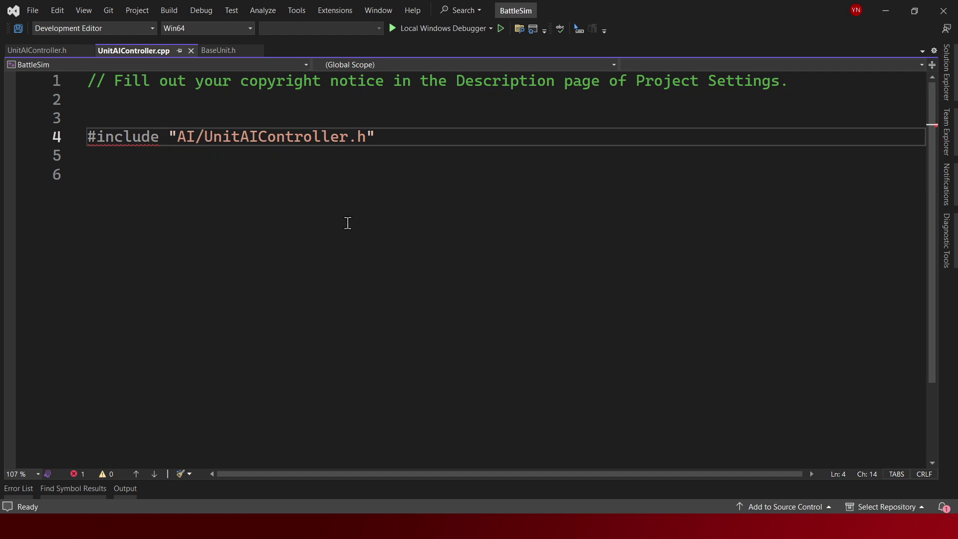
key("BackSpace")
key("BackSpace")
key("BackSpace")
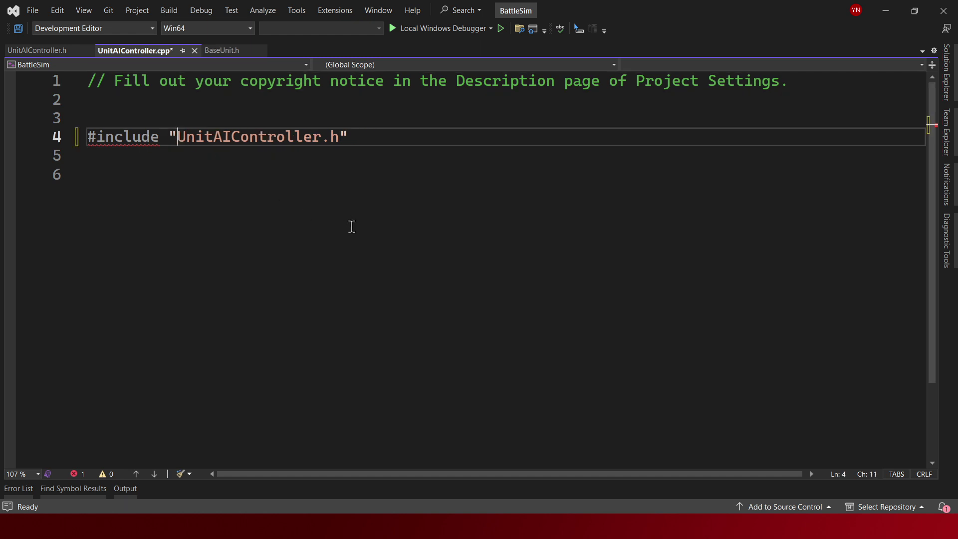
key("ctrl+s")
left_click(946, 72)
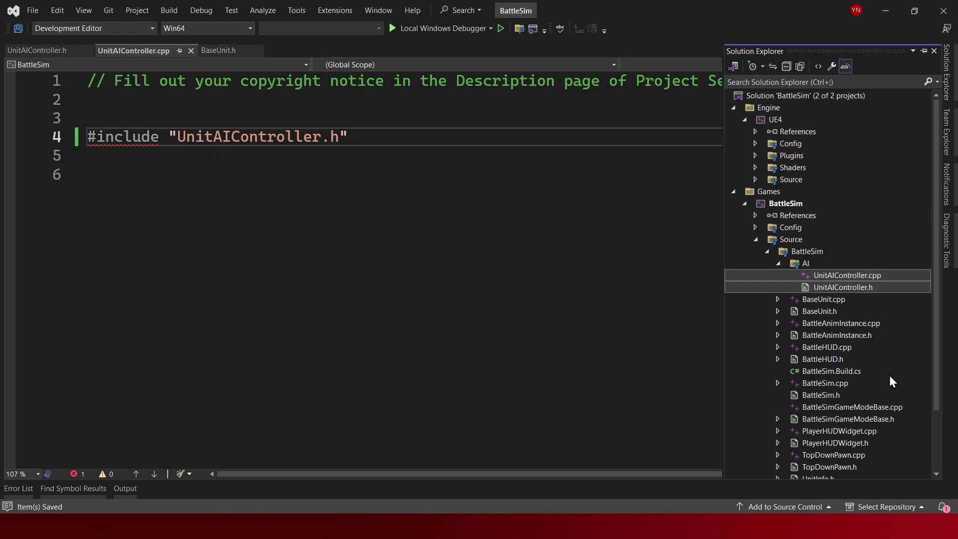
- Search Solution Explorer for AIController.h, then clear the search
left_click(798, 81)
type("AIC")
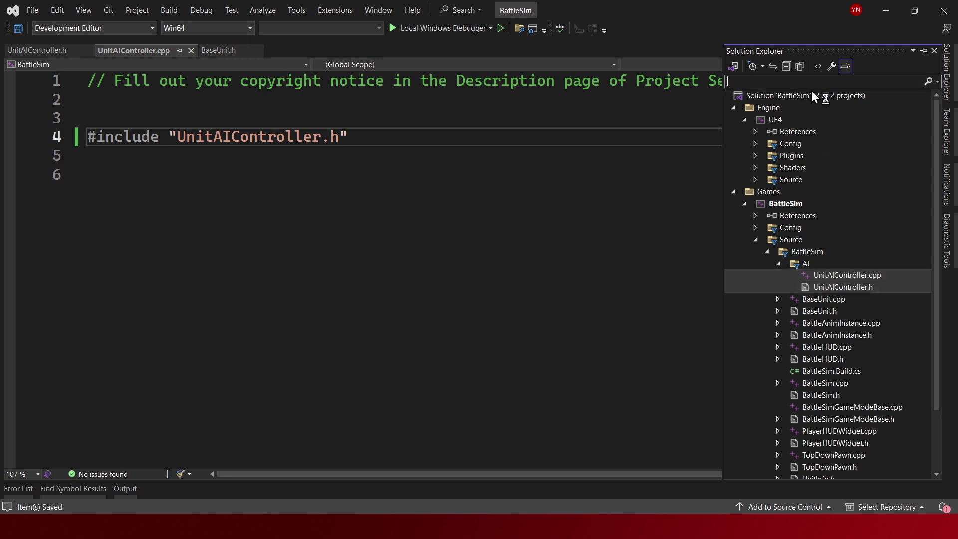
type("ontroller")
type(".h")
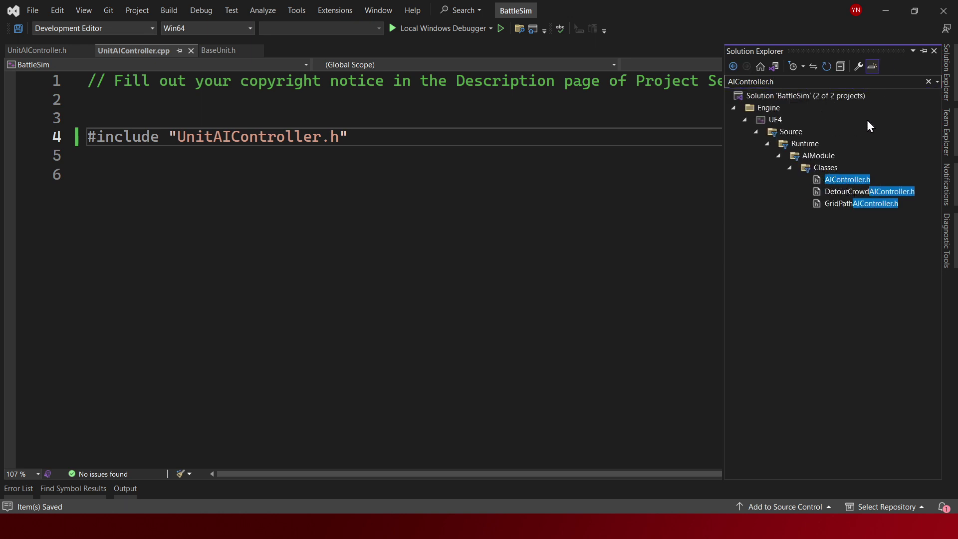
left_click(928, 81)
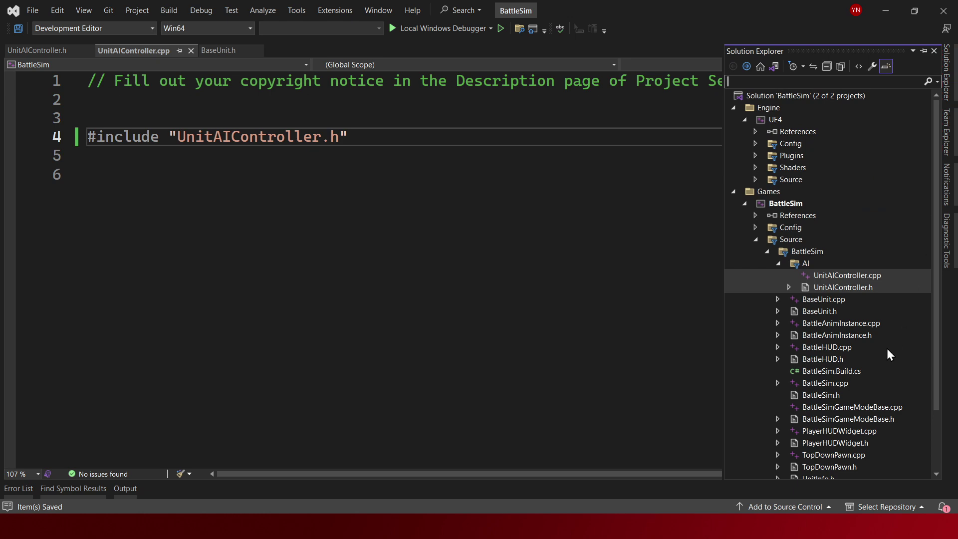
- Open BattleSim.Build.cs, confirm AIModule is in the public dependencies, and close it
scroll(885, 359, "down", 2)
left_click(848, 299)
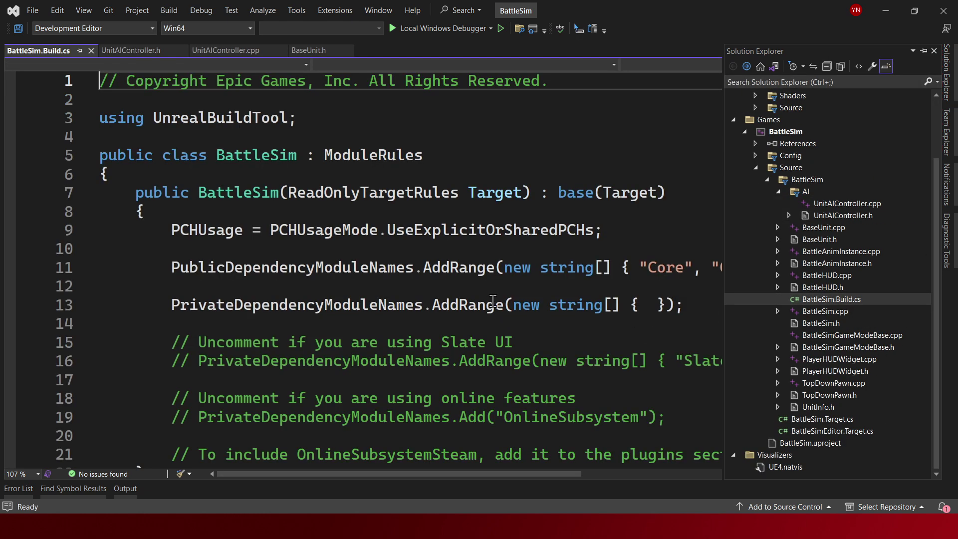
left_click(493, 302)
left_click(686, 264)
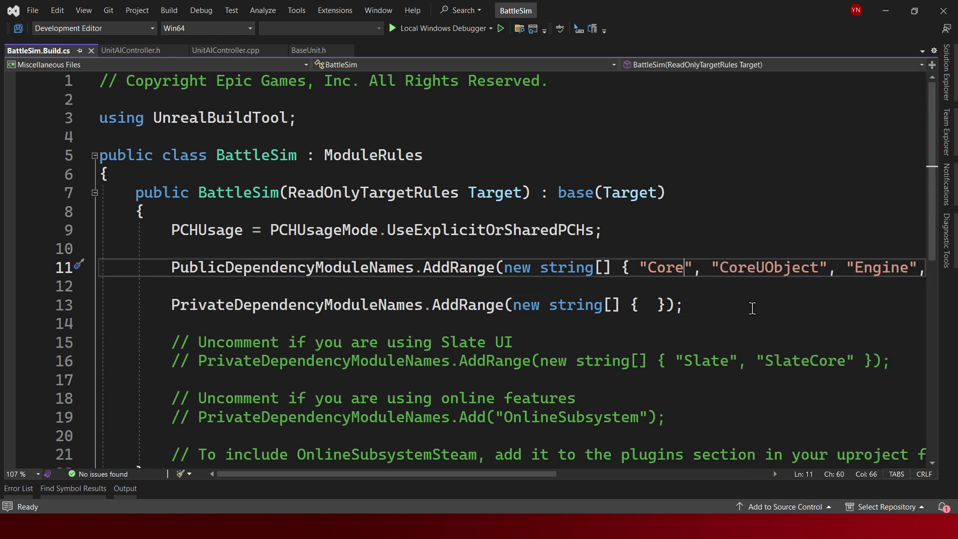
key("Down")
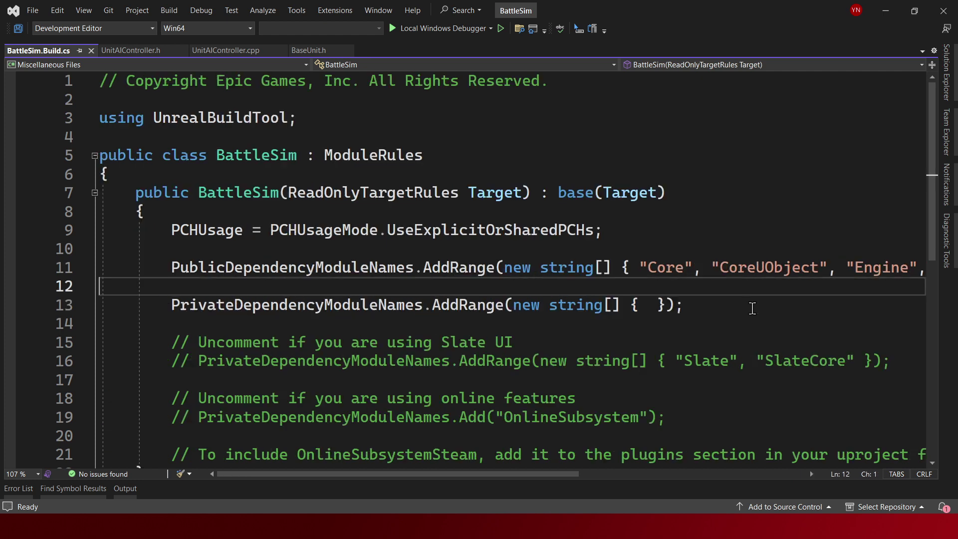
key("Up")
key("End")
key("Left")
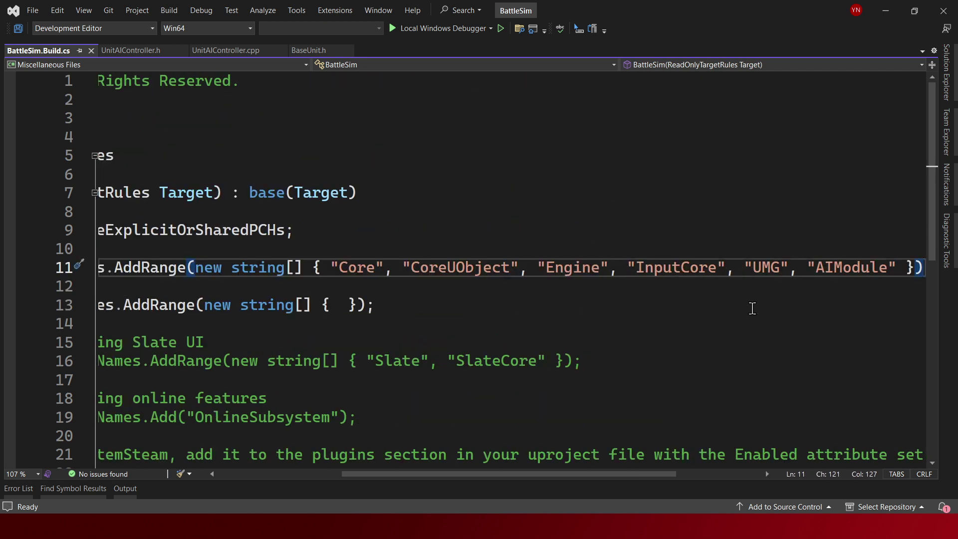
key("ctrl+F4")
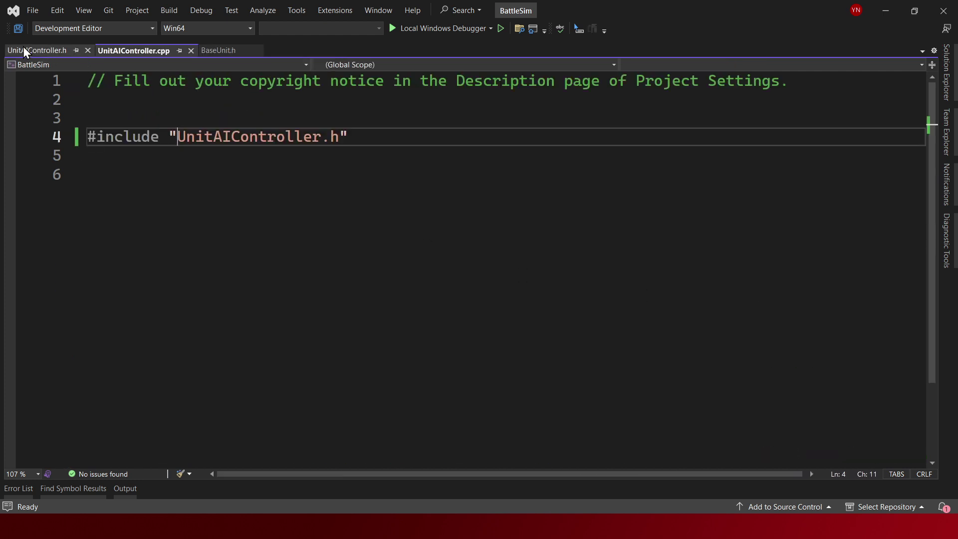
- Save UnitAIController.h and compare it with BaseUnit.h and UnitAIController.cpp
left_click(25, 50)
left_click(172, 236)
key("ctrl+s")
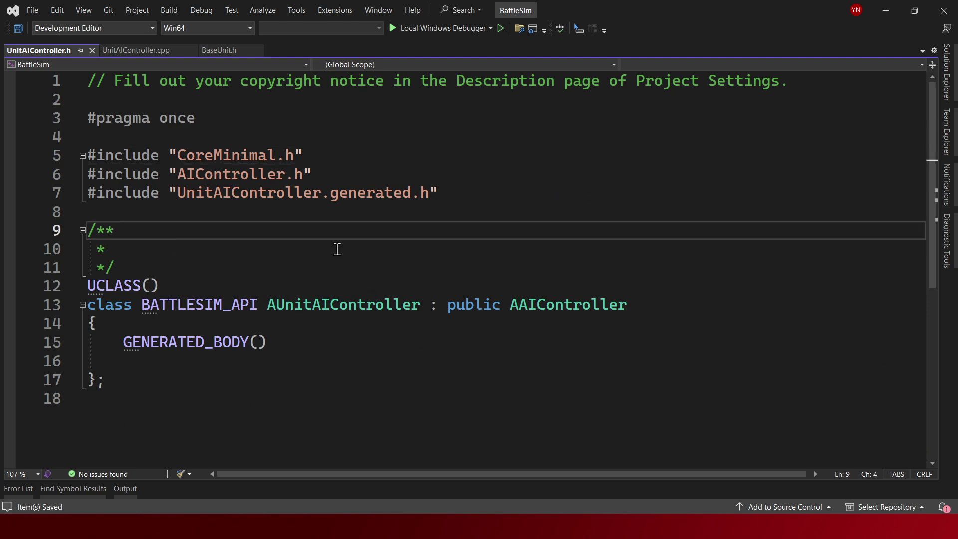
left_click(244, 51)
scroll(229, 211, "up", 4)
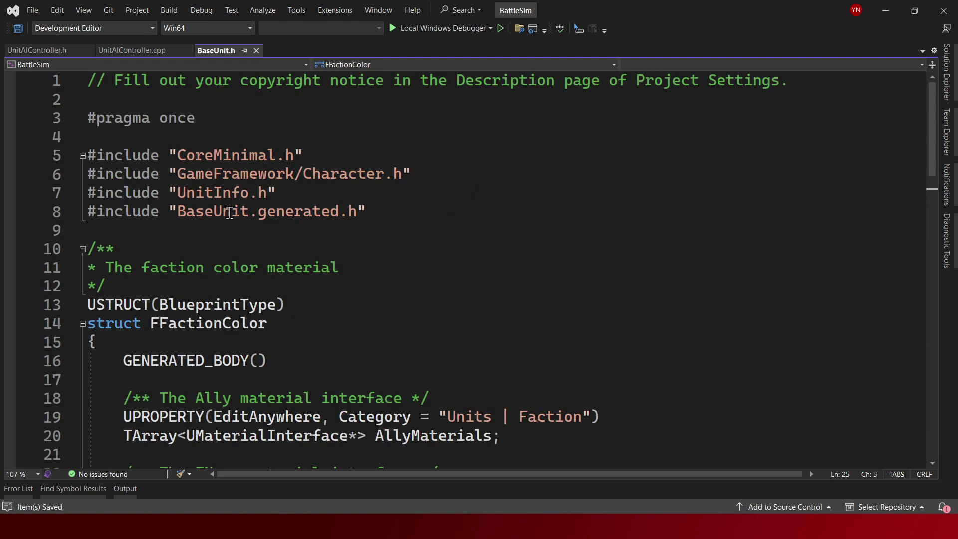
scroll(186, 181, "down", 7)
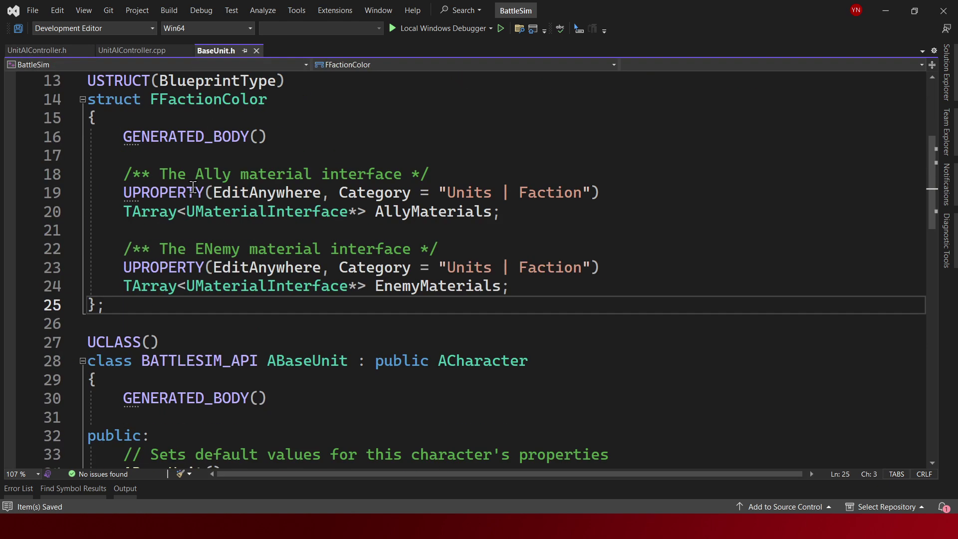
key("ctrl+Tab")
left_click(113, 51)
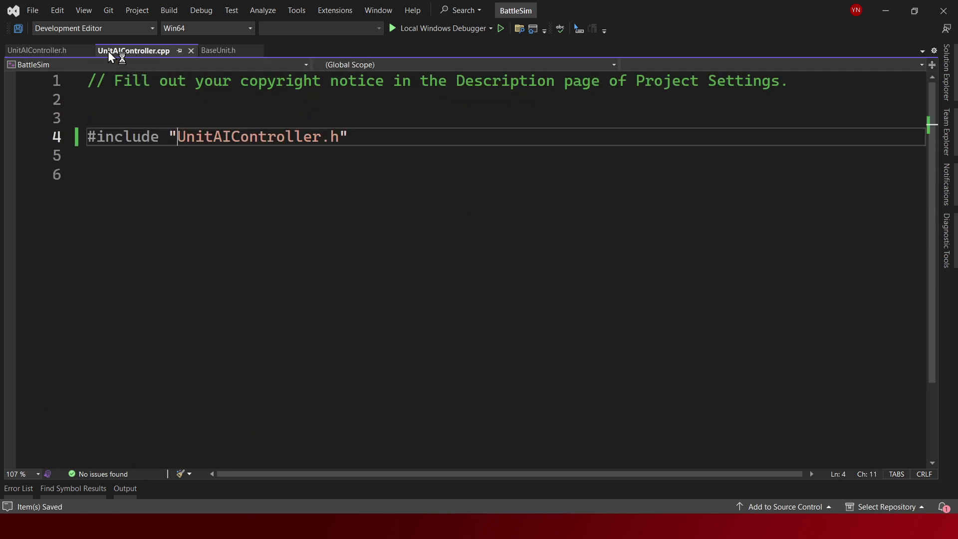
left_click(33, 51)
left_click(134, 50)
left_click(60, 50)
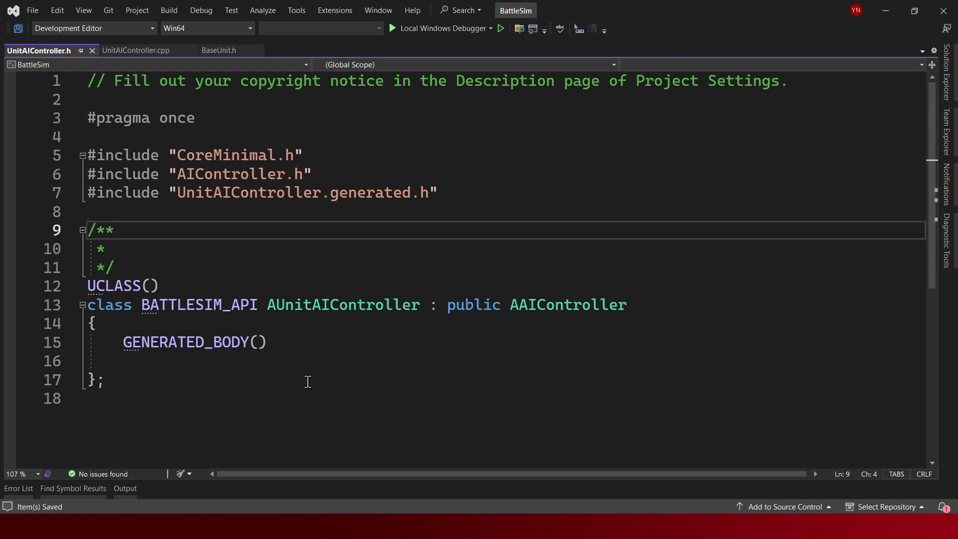
- Add a protected BeginPlay() override commented 'Begin play override', save, and go to AAIController
left_click(326, 342)
key("Return")
key("Return")
type("protect")
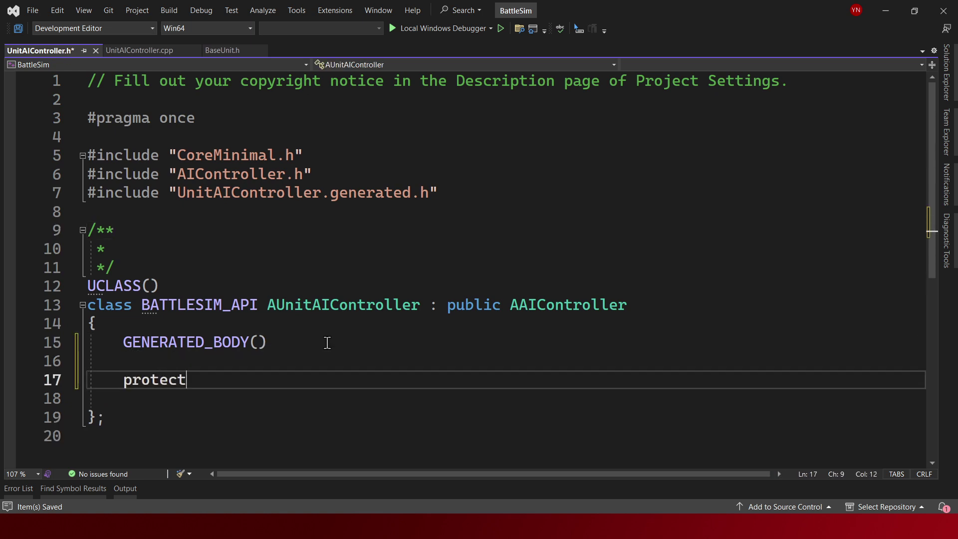
type("ed:")
key("Return")
type("virtual voi")
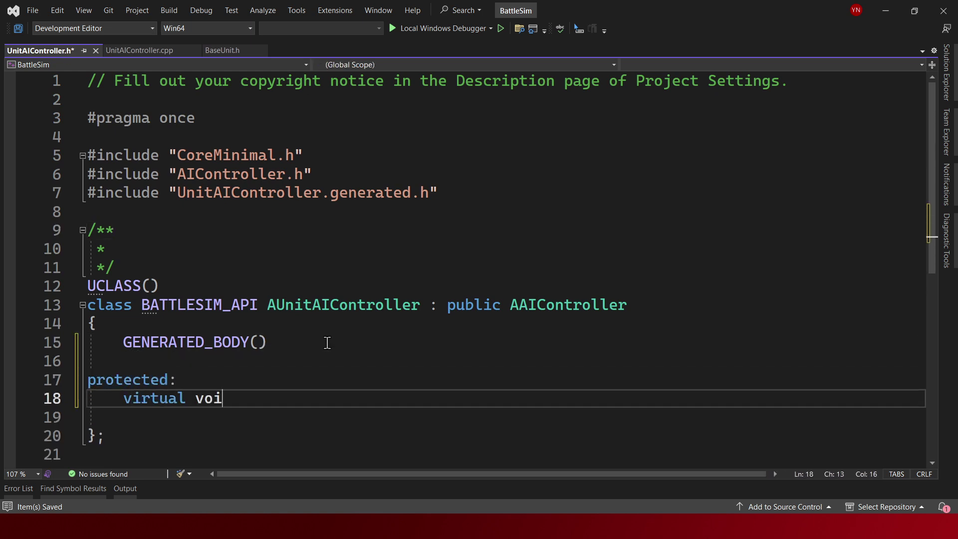
type("d BeginPlay()")
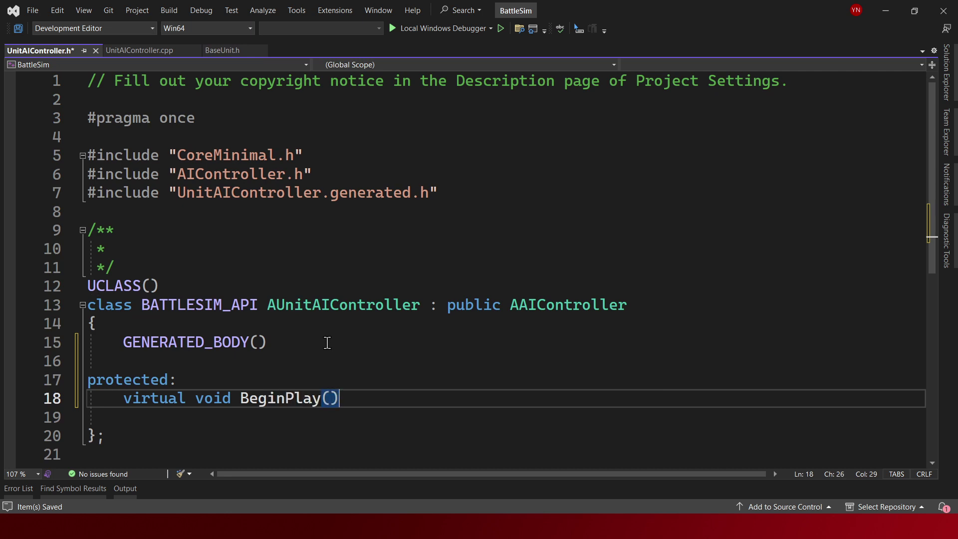
type(" override;")
key("ctrl+Return")
type("/")
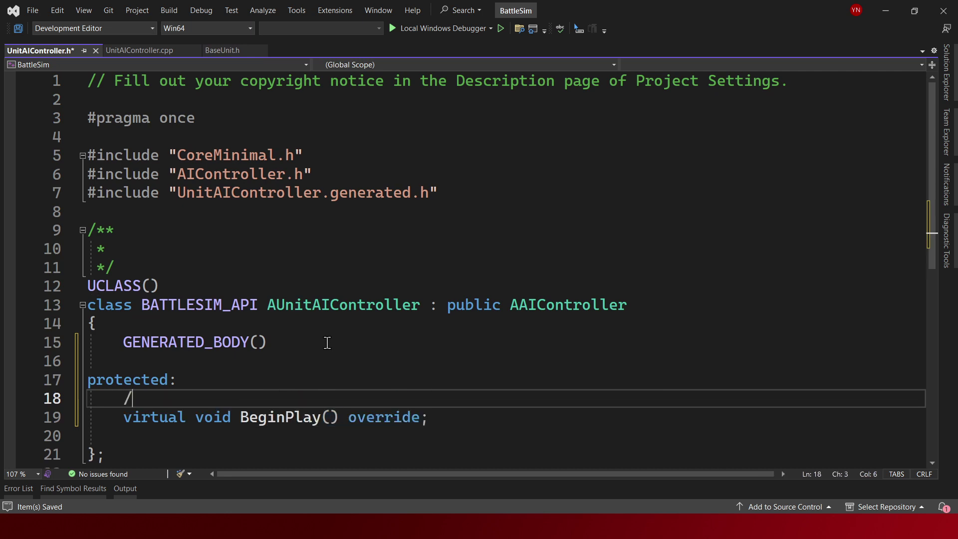
type("***Begi")
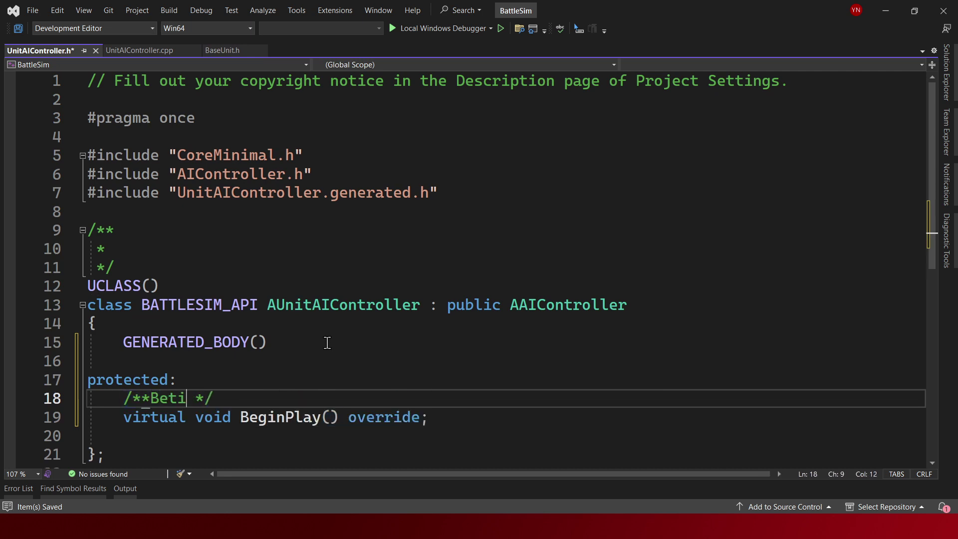
type("n play ")
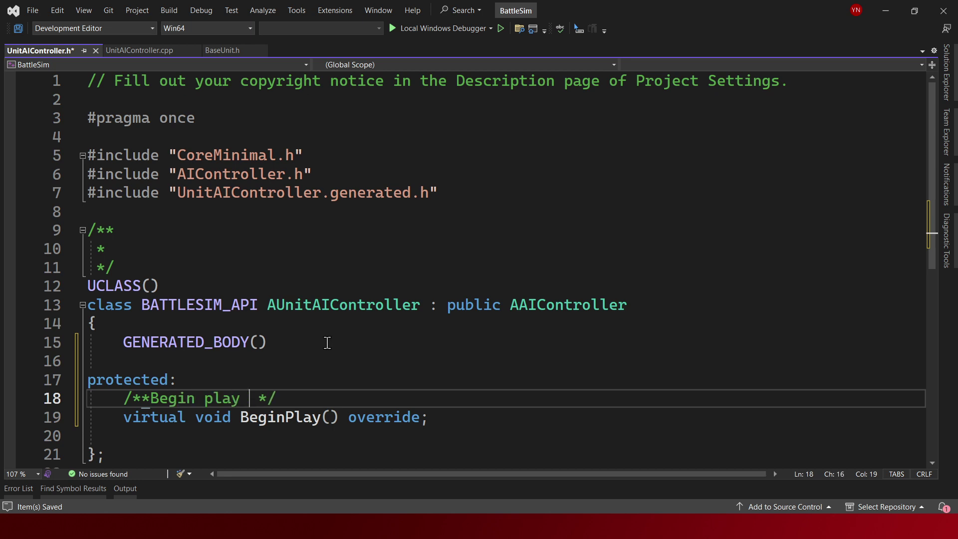
type("override")
key("ctrl+Left")
key("ctrl+Left")
key("ctrl+Left")
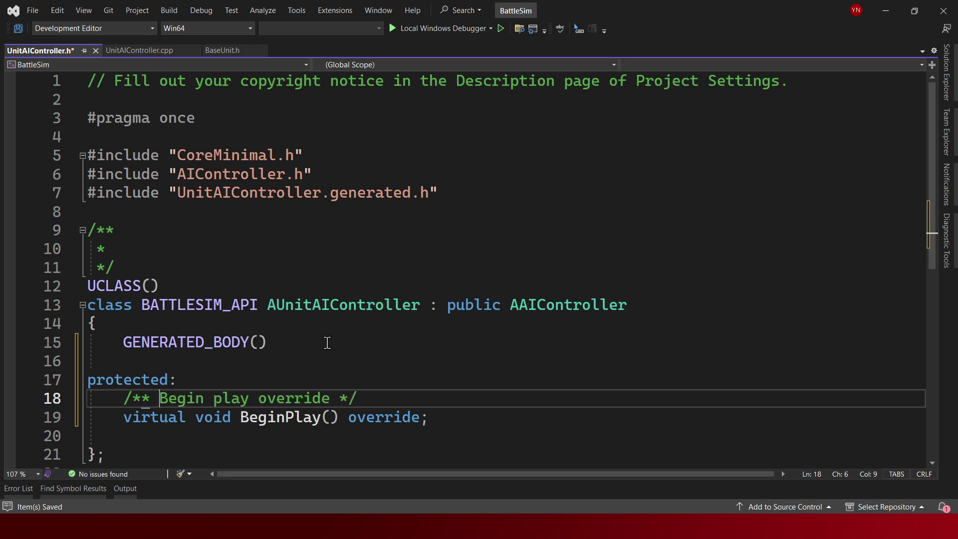
key("ctrl+s")
left_click(556, 310, "ctrl")
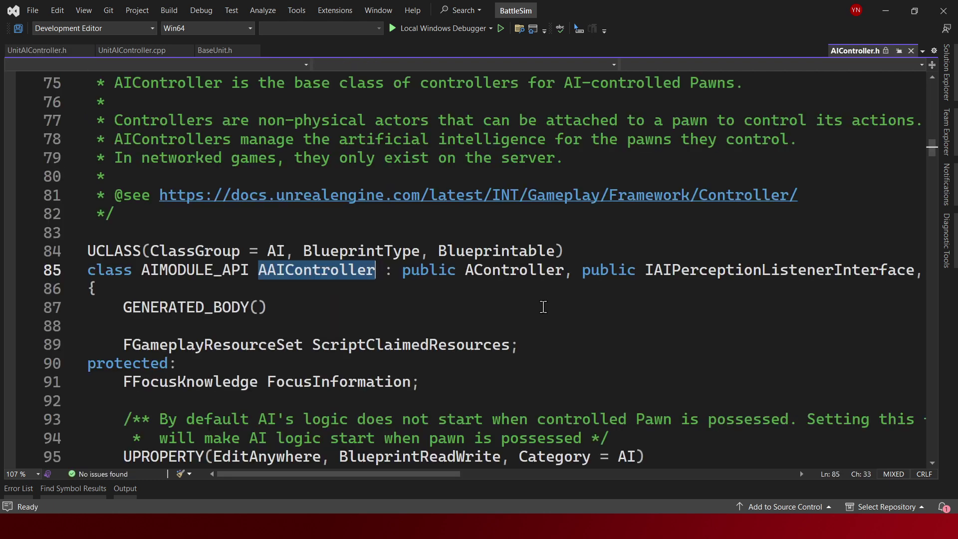
- Find the OnPossess declaration in AIController.h and copy it
left_click(428, 330)
key("ctrl+f")
type("On")
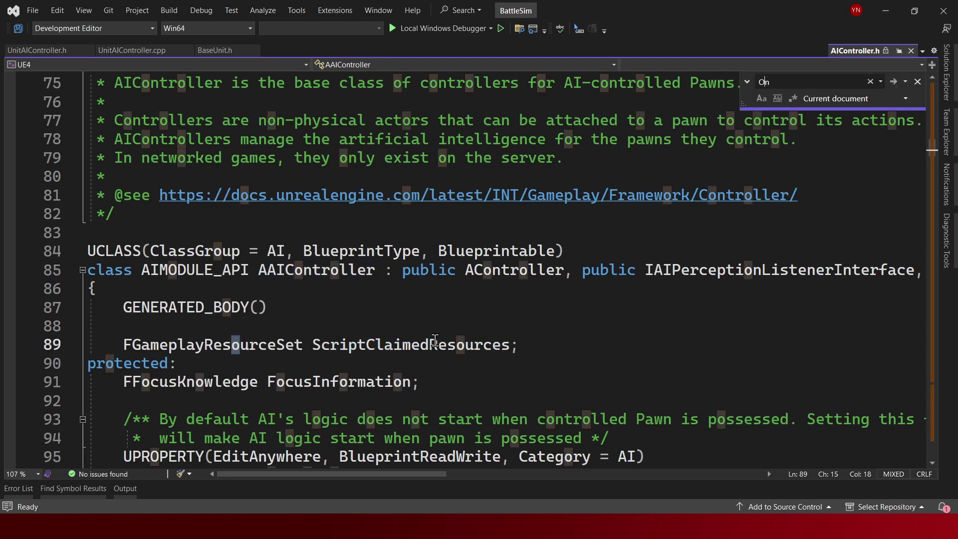
type("Possess")
key("Return")
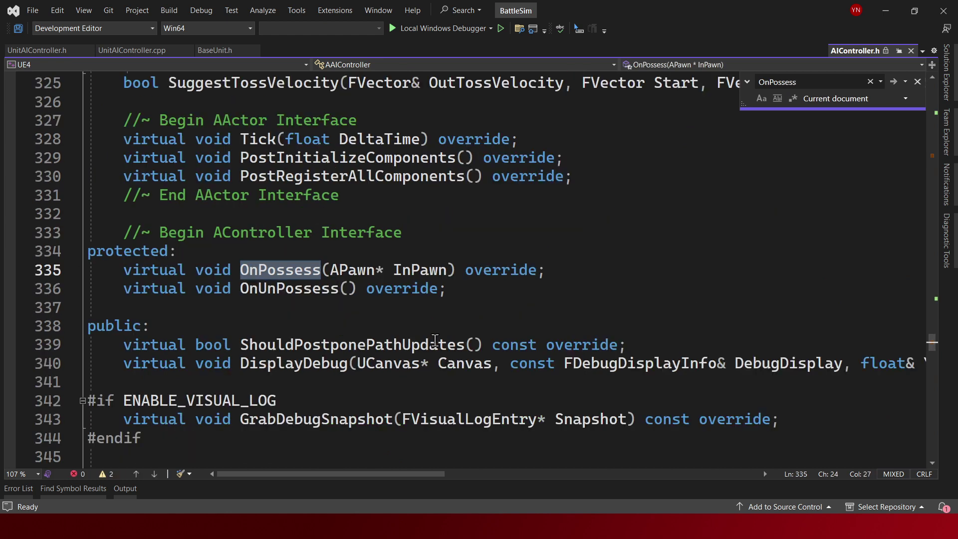
key("Escape")
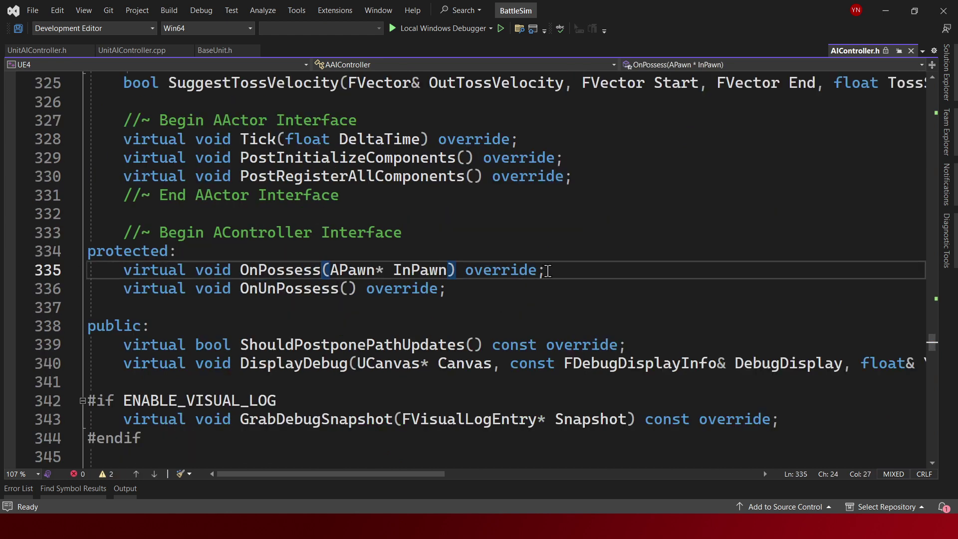
left_click_drag(546, 270, 107, 279)
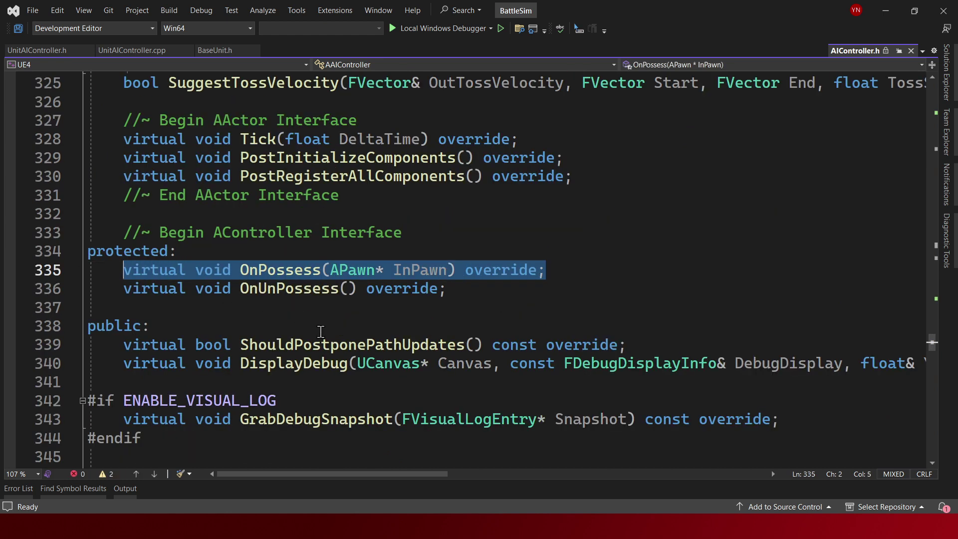
key("ctrl+F4")
- Paste the OnPossess(APawn* InPawn) override under protected in UnitAIController.h, with its own comment line
left_click(447, 404)
key("ctrl+Return")
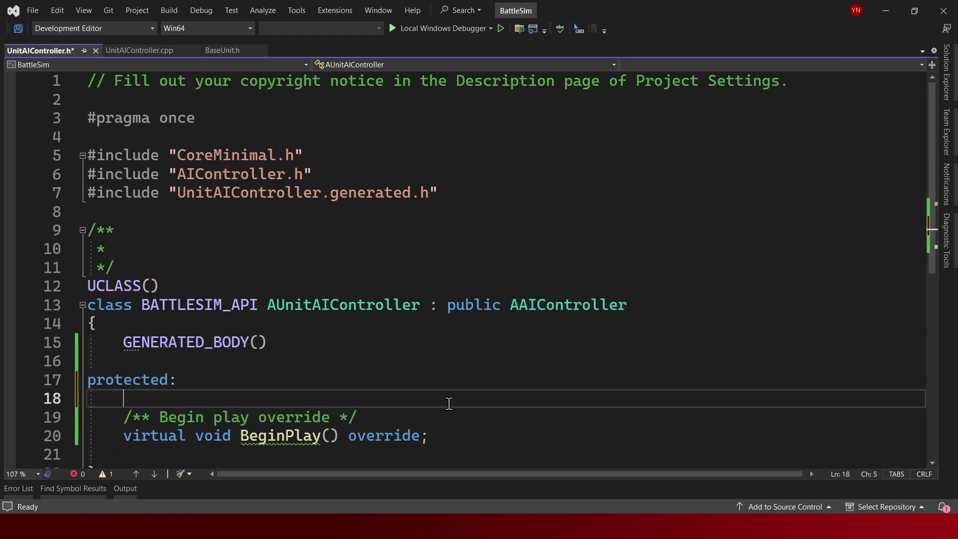
type("virtual void OnPossess(APawn* InPawn) override;")
scroll(448, 402, "down", 1)
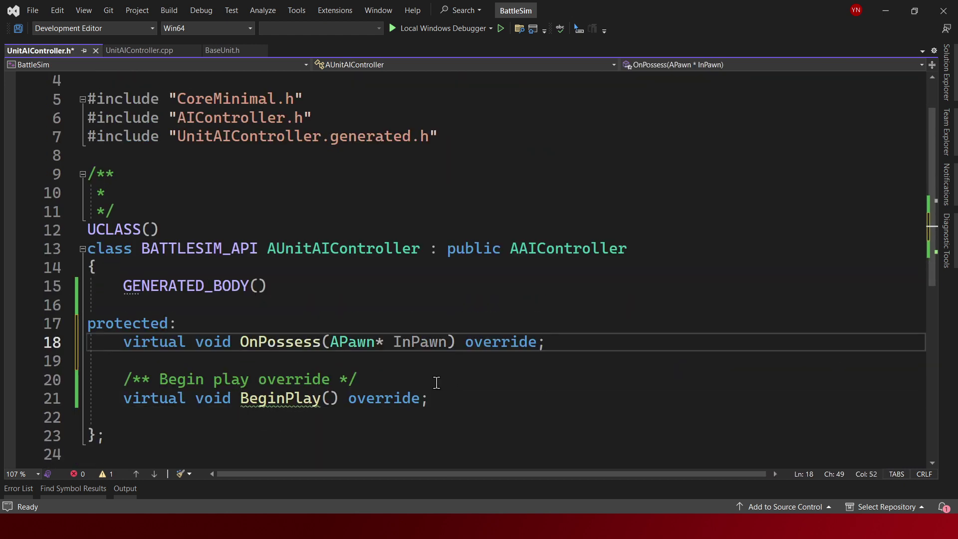
left_click(434, 384)
key("ctrl+d")
key("alt+Up")
key("alt+Up")
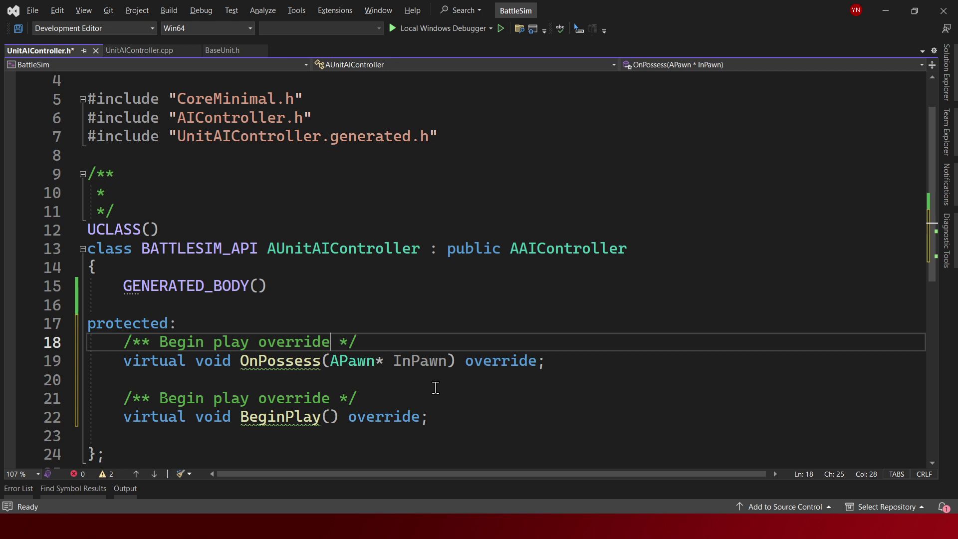
- Retitle the comment to 'On Possess override' and generate OnPossess and BeginPlay definitions in the .cpp
key("ctrl+Left")
key("Left")
key("ctrl+shift+Left")
key("ctrl+shift+Left")
type("On P")
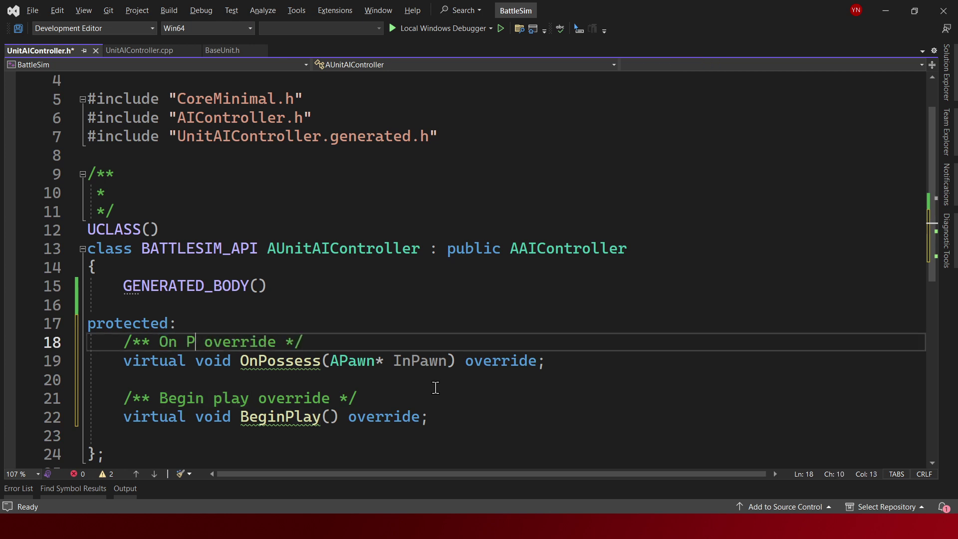
type("ossess")
key("Down")
key("ctrl+period")
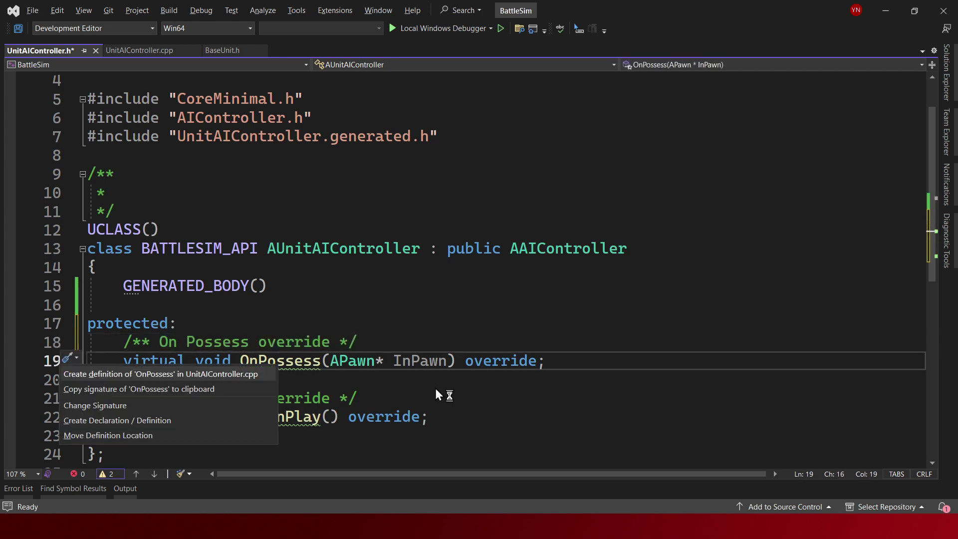
key("Return")
key("ctrl+Tab")
key("Down")
key("Down")
key("Down")
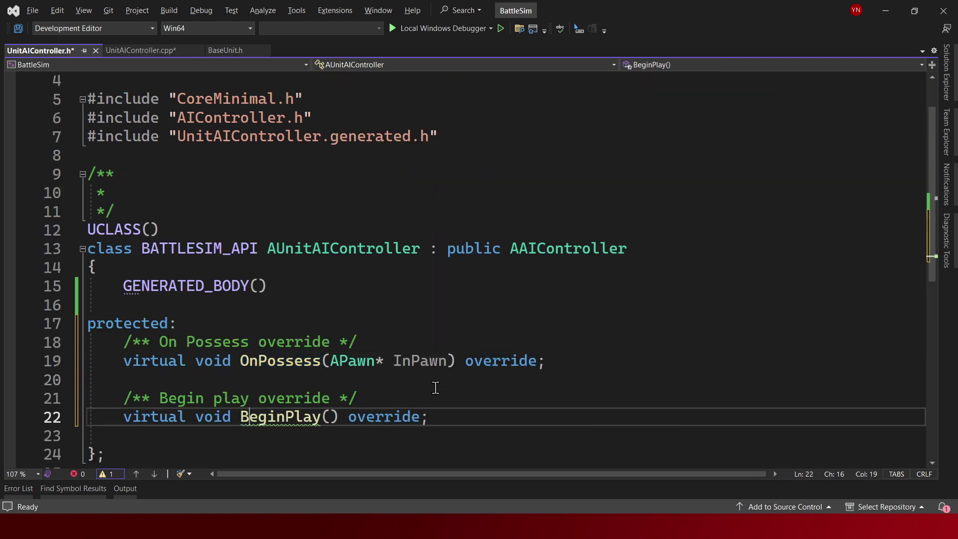
key("ctrl+period")
key("Return")
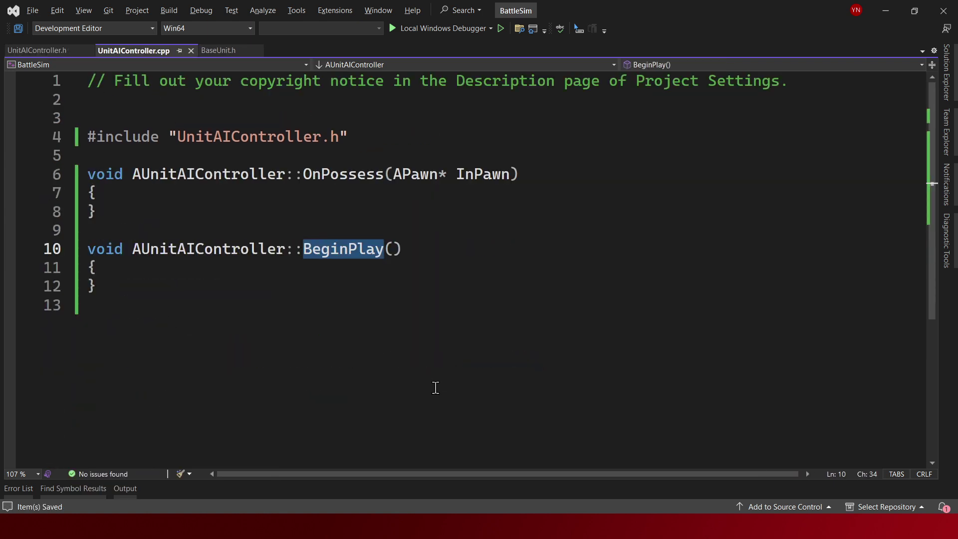
- Add Super::OnPossess(InPawn); and Super::BeginPlay(); to the new definitions and save
key("Up")
key("Up")
key("Up")
key("Return")
type("Super::")
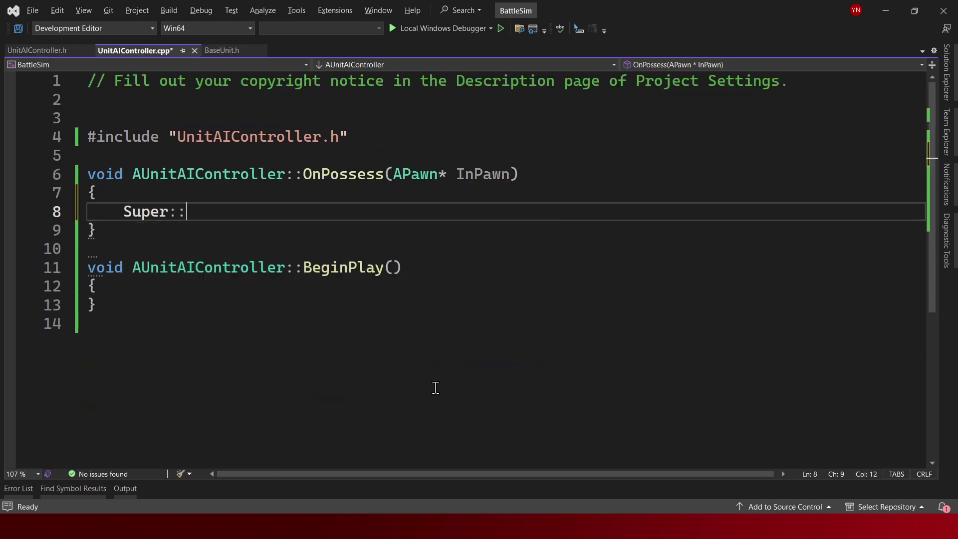
type("OnPosses")
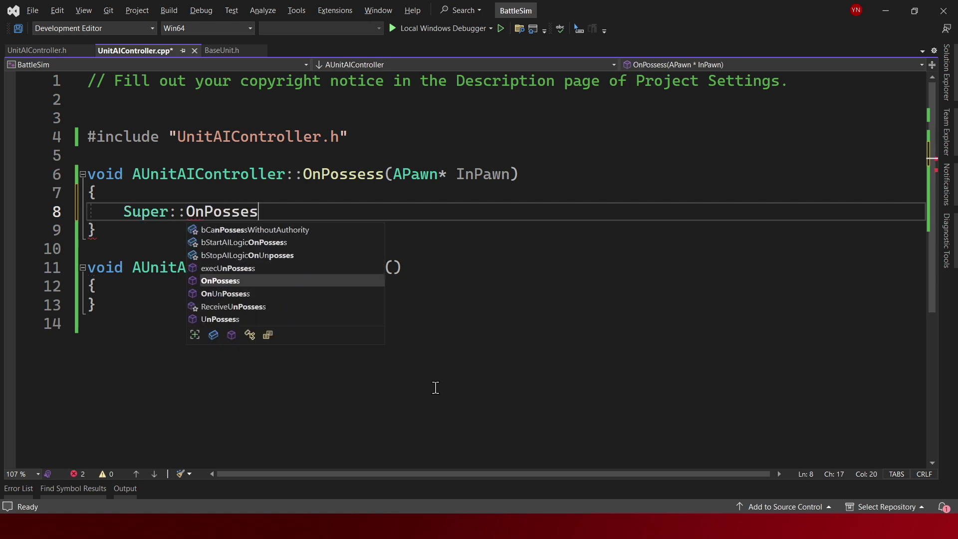
type("s(InPa")
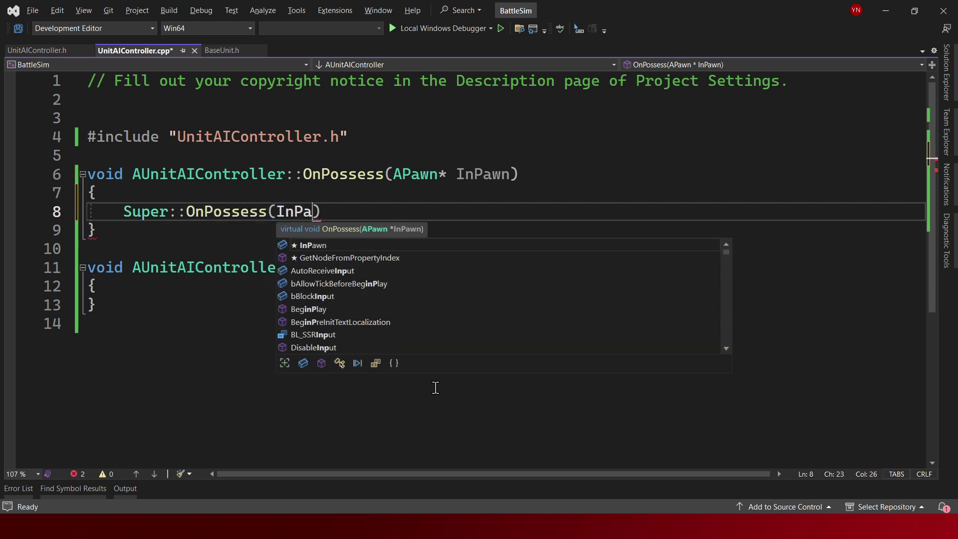
key("Tab")
type(");")
key("Down")
key("Down")
key("Down")
key("Down")
key("Return")
type("S")
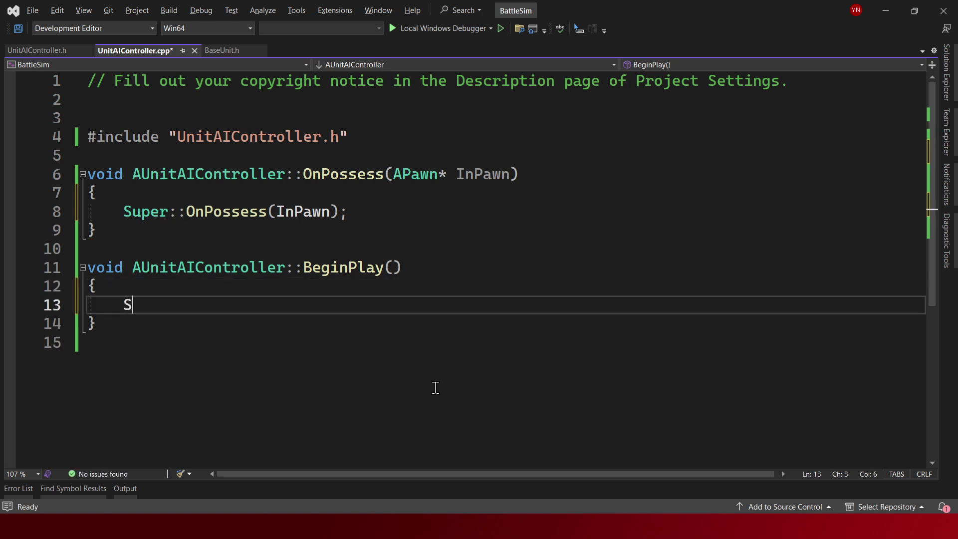
type("upe")
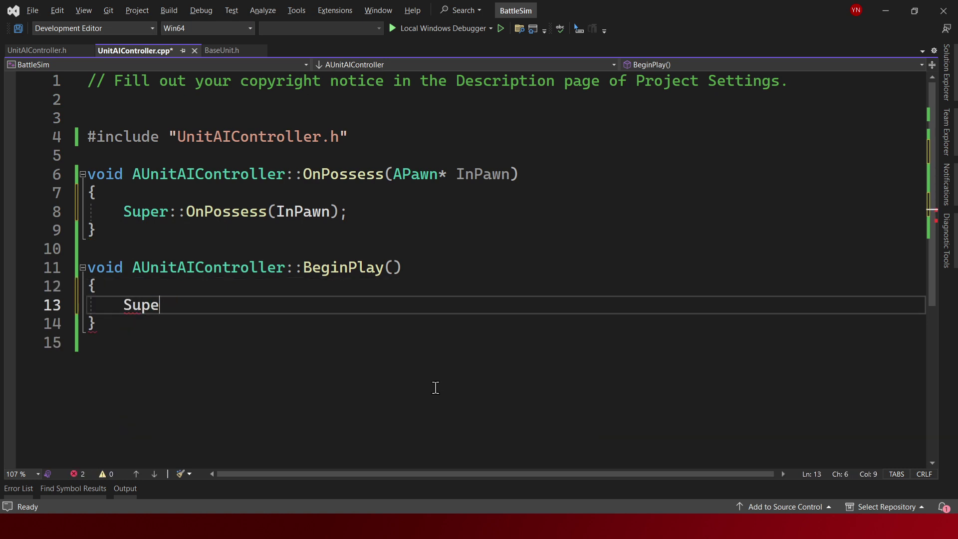
type("r::BeginPl")
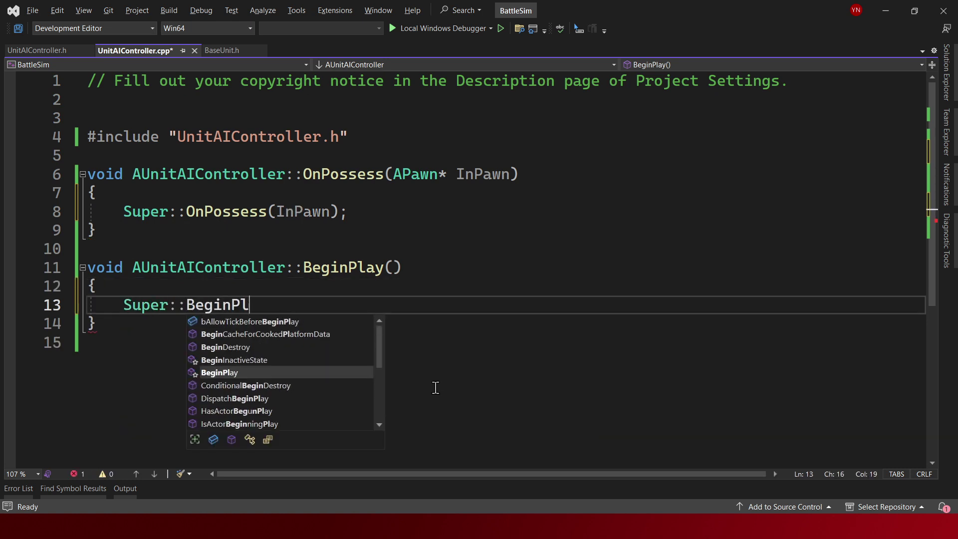
type("ay();")
key("ctrl+s")
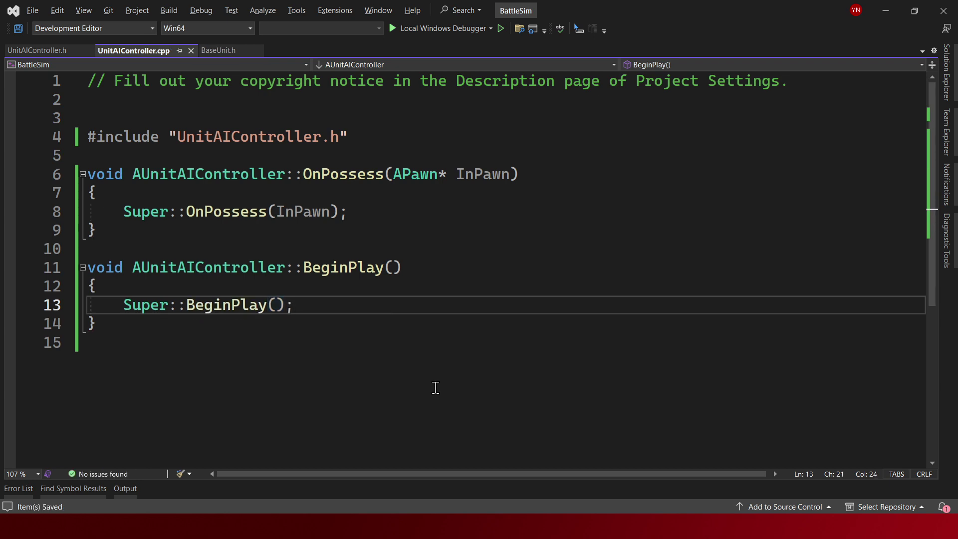
- Add a new protected section and a 'class ABaseUnit;' forward declaration to UnitAIController.h
key("ctrl+k")
key("ctrl+o")
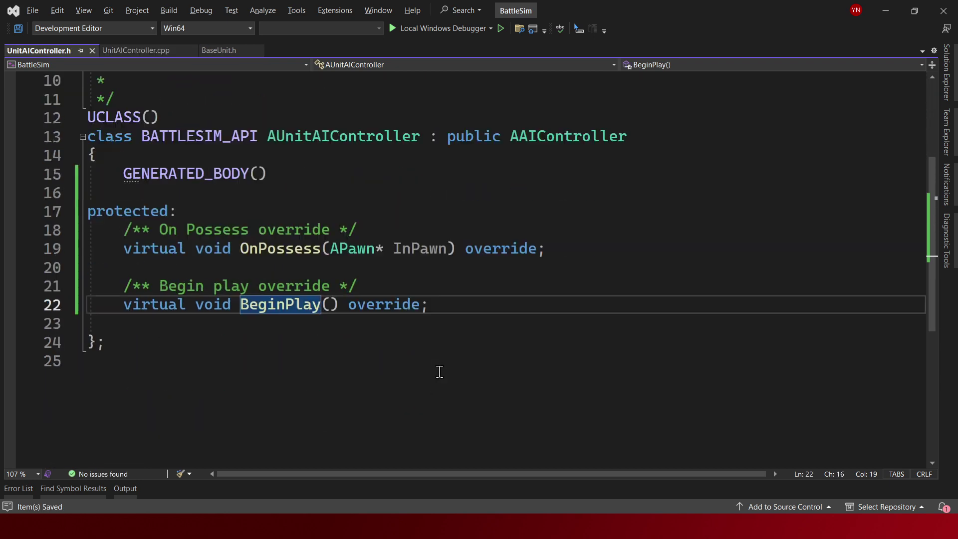
left_click(459, 322)
key("Return")
type("p[")
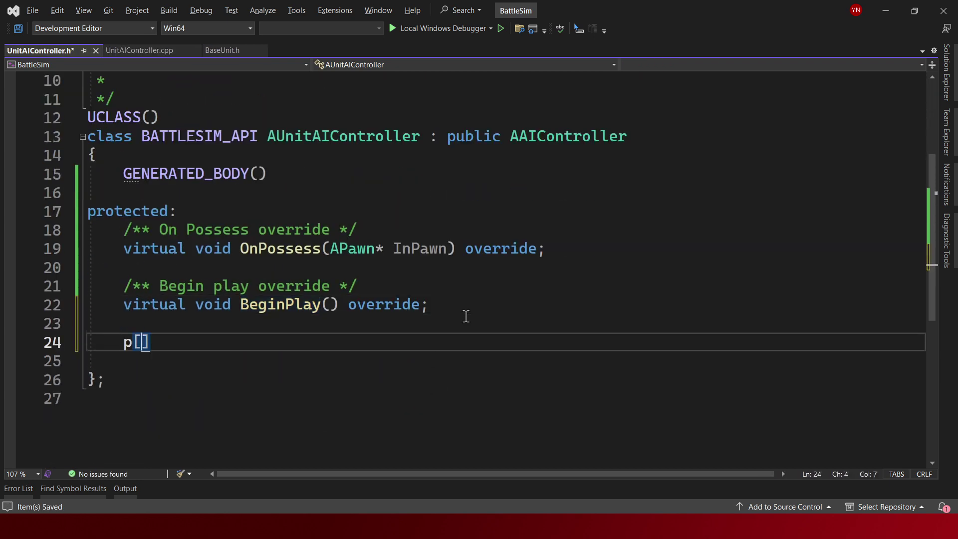
type("rotected:")
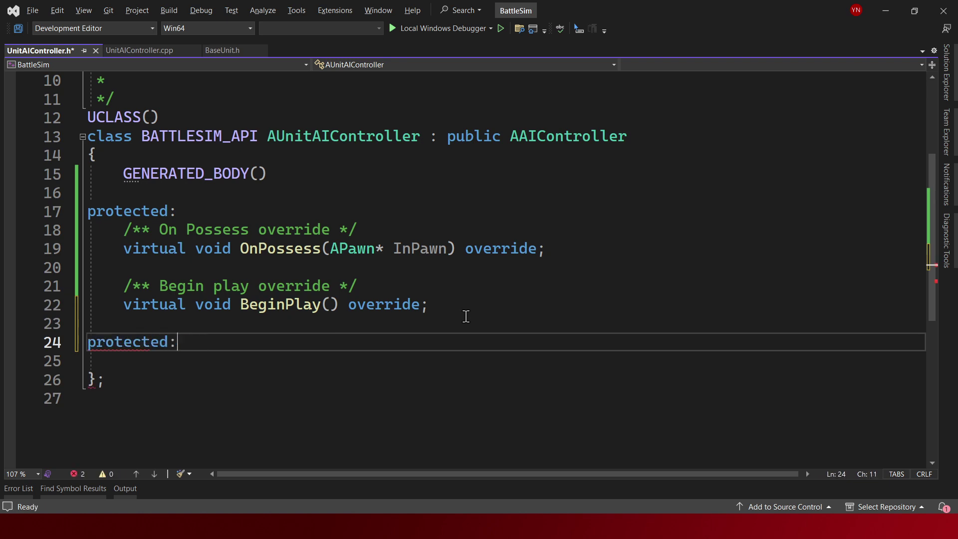
key("Return")
key("ctrl+s")
scroll(465, 316, "up", 3)
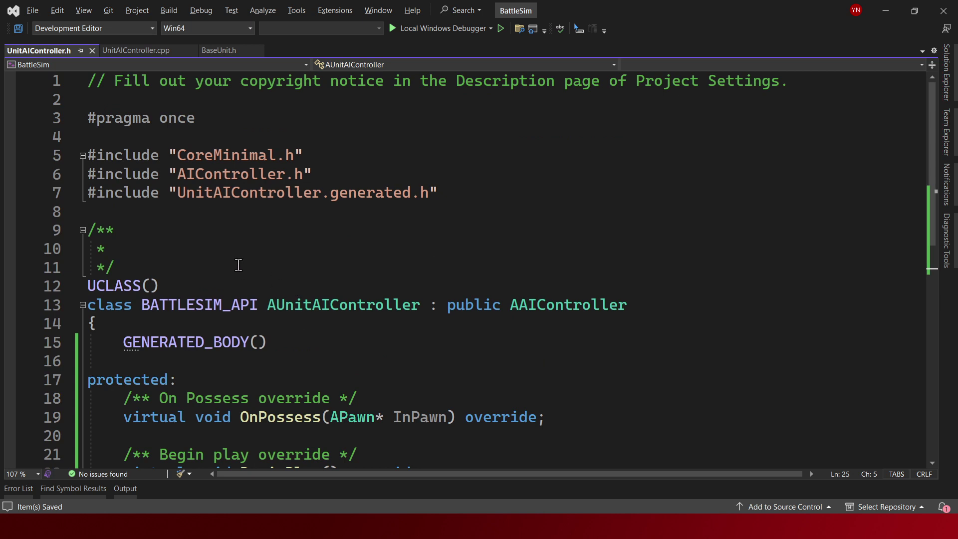
left_click(254, 226)
key("ctrl+Return")
key("ctrl+Return")
type("class")
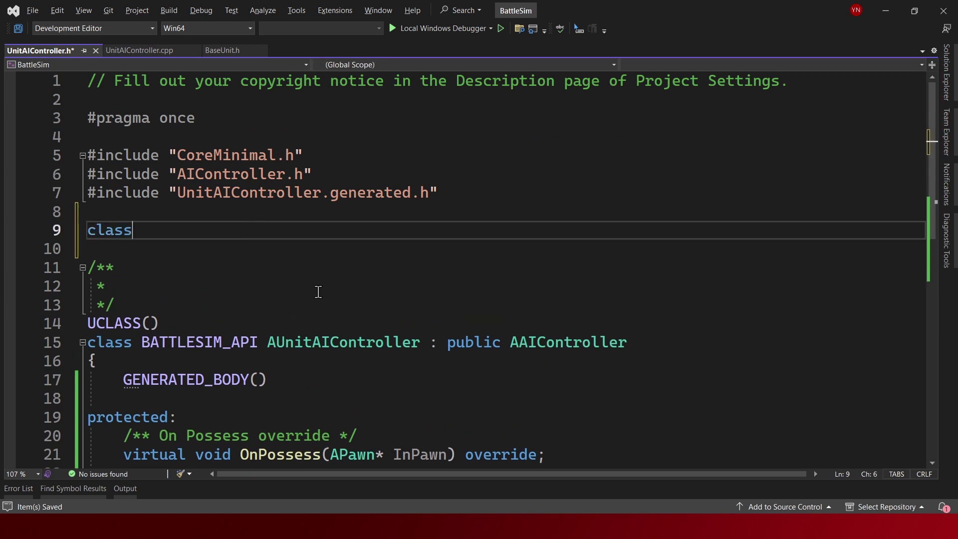
type(" ABas")
type("eUnitl;")
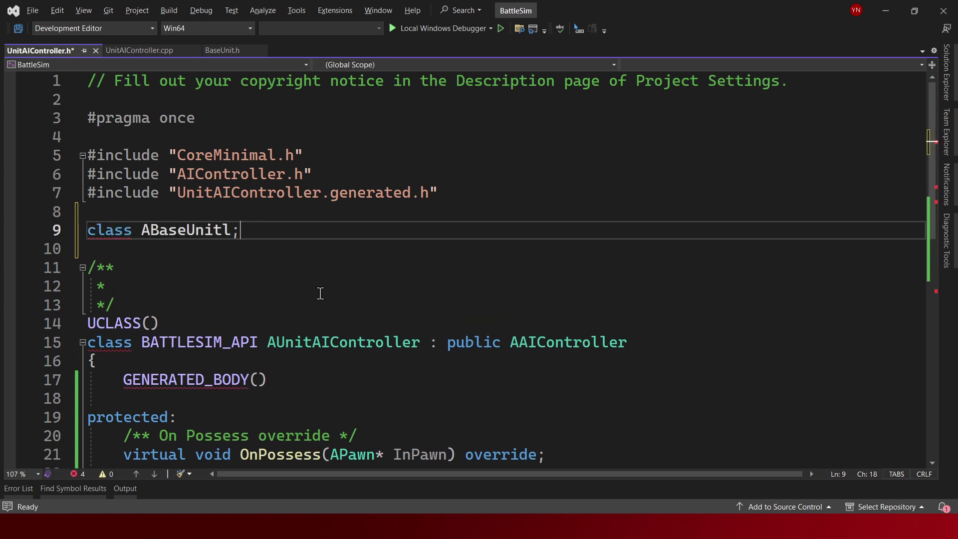
type(";")
key("ctrl+s")
key("ctrl+Left")
key("ctrl+Left")
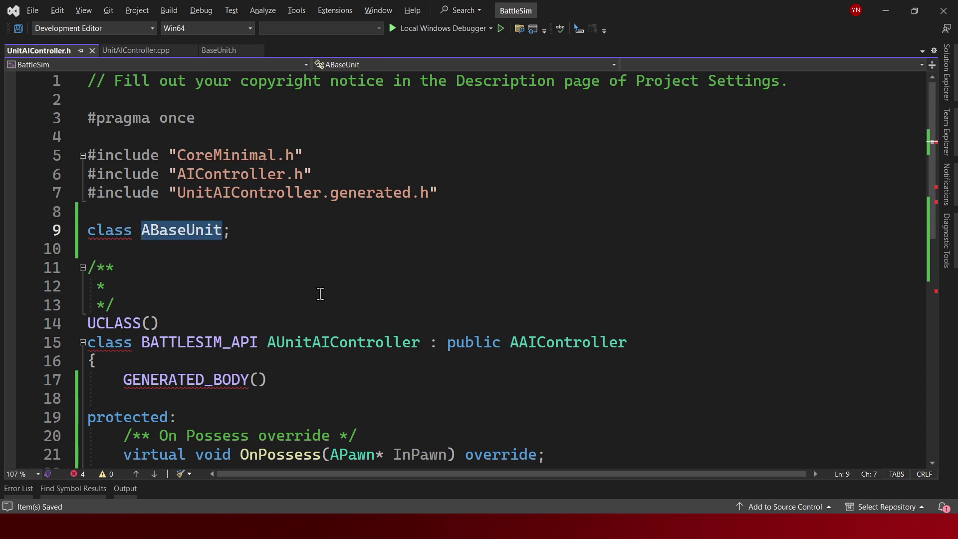
- Declare ABaseUnit* PossessedUnit with a 'The possessed unit' comment and UPROPERTY(VisibleAnywhere, Category = "Unit")
scroll(330, 317, "down", 5)
left_click(186, 285)
type("ABaseUnit*")
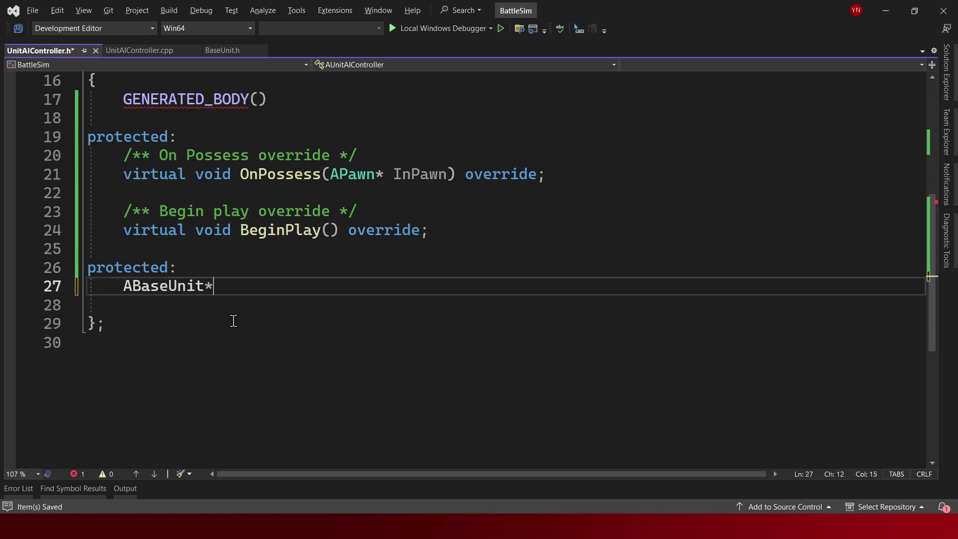
type(" PossessedUnit;")
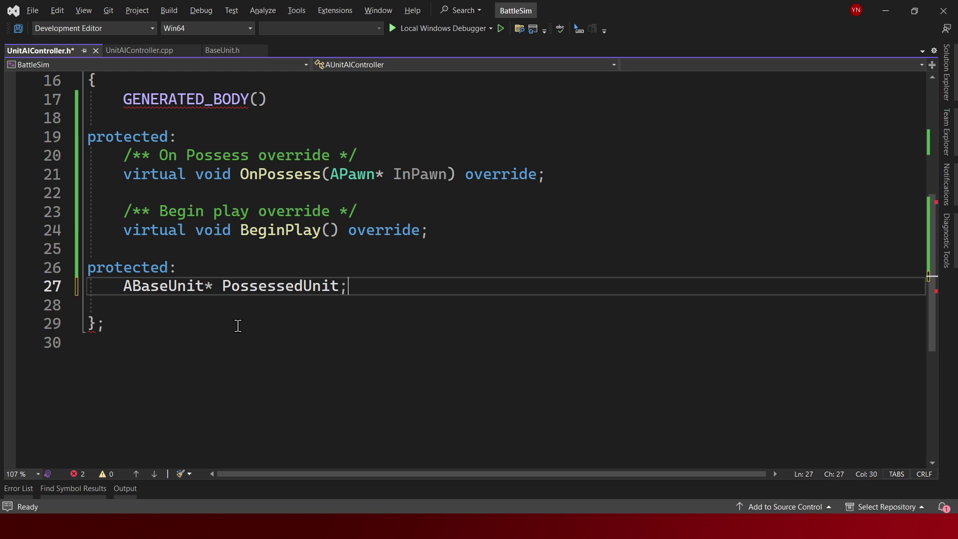
key("ctrl+Return")
type("/***/")
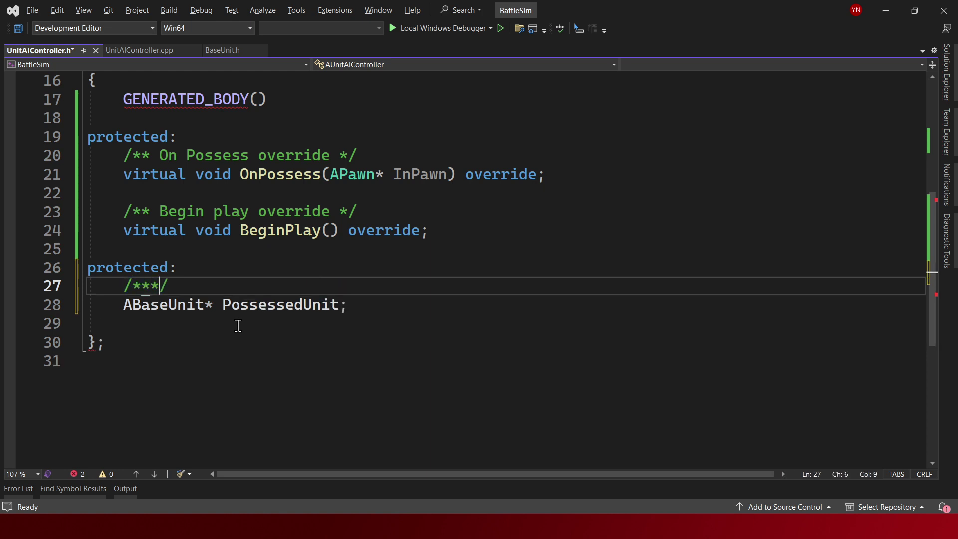
type(" The poss ")
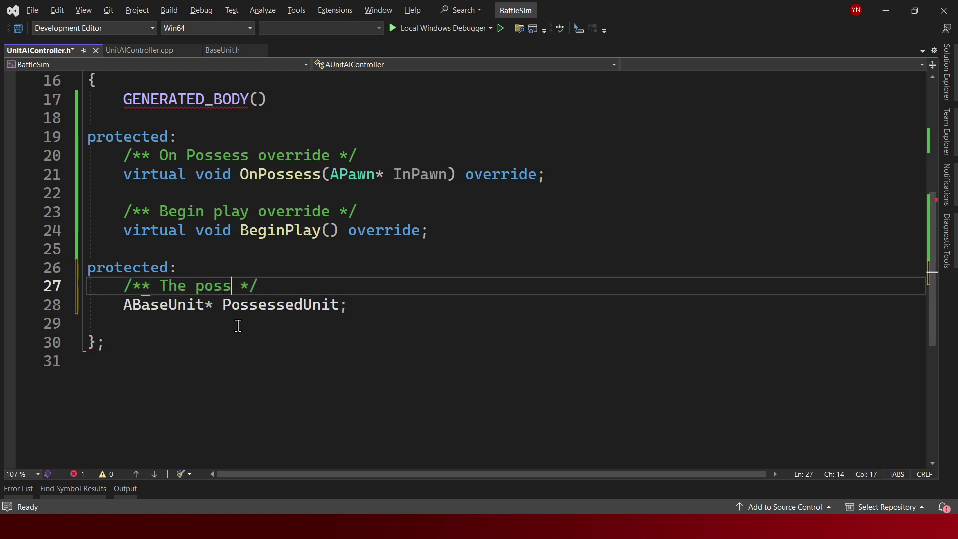
type("essed unit")
key("Down")
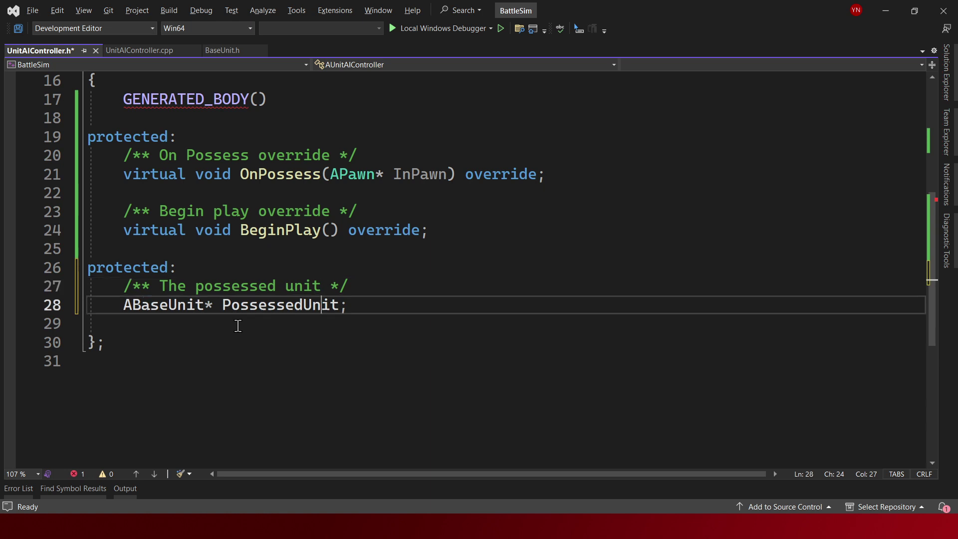
key("ctrl+Return")
type("UPROPE")
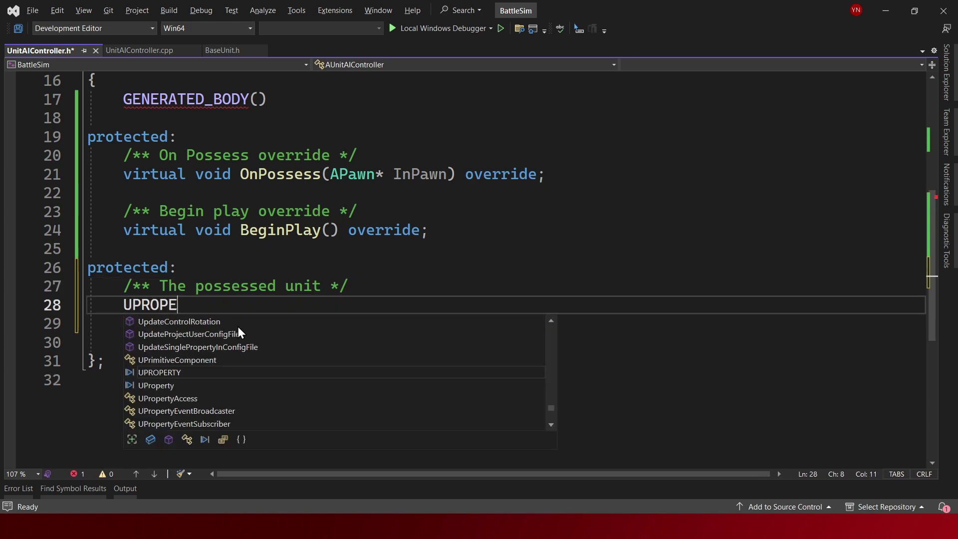
type("RTY(VisibleAny")
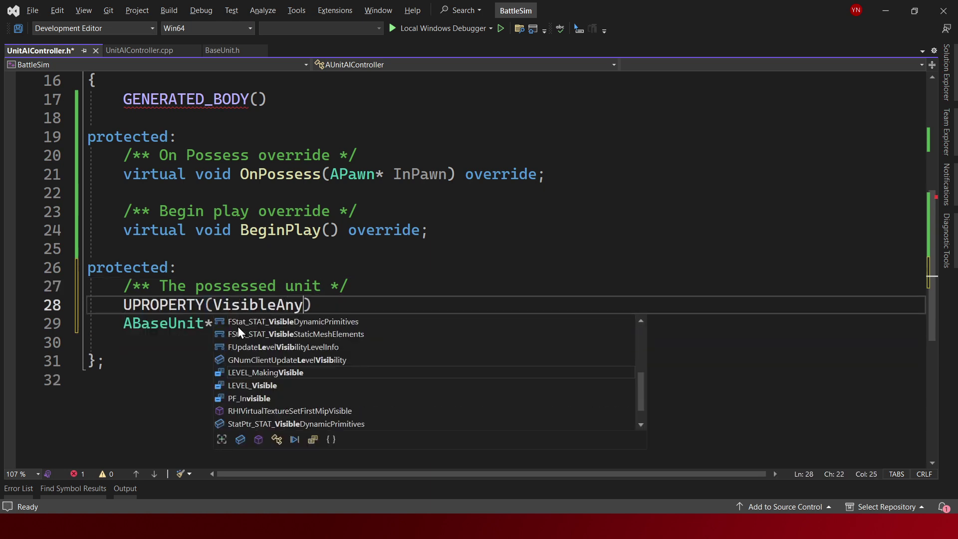
type("where, Catego")
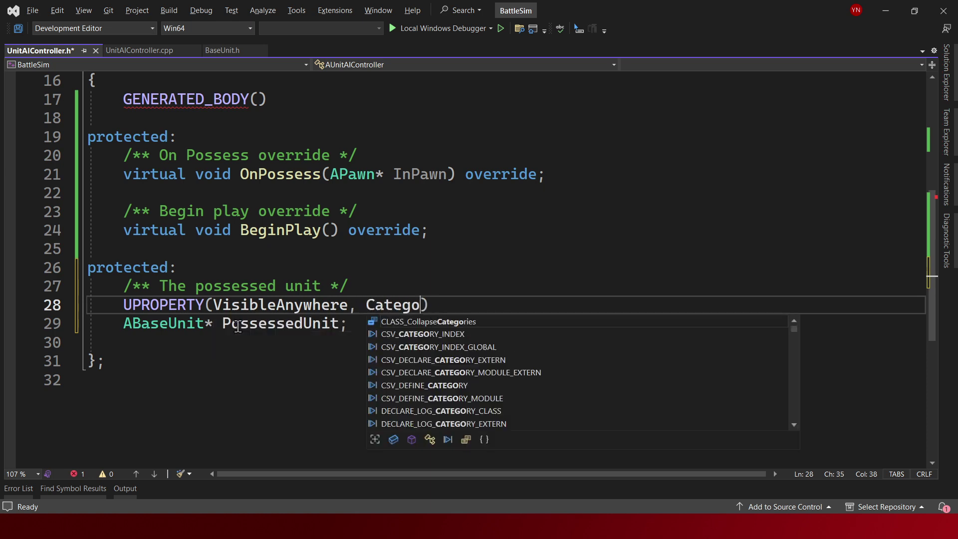
type("ry = \"Unit")
key("ctrl+s")
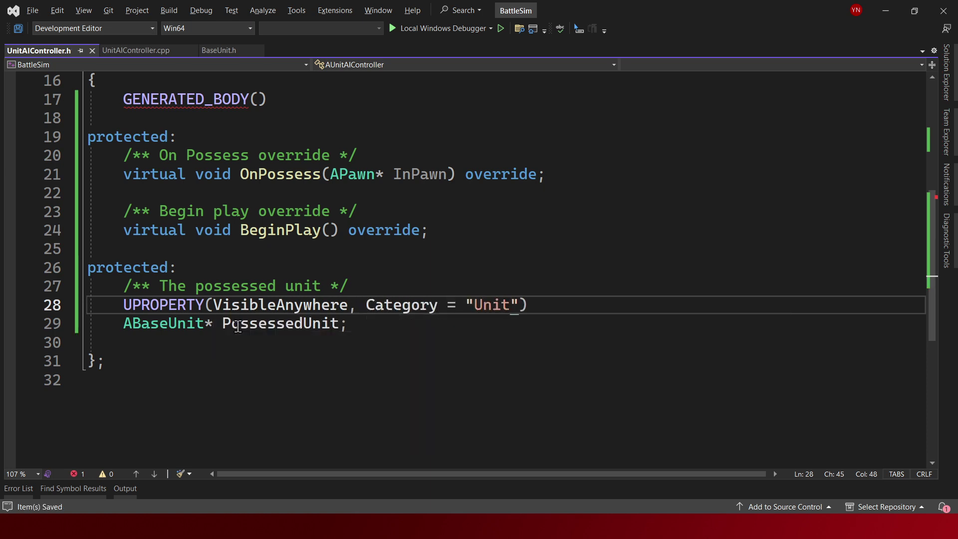
key("Up")
key("ctrl+k")
key("ctrl+o")
- Start the PossessedUnit assignment in OnPossess and add #include "BattleSim/BaseUnit.h", then save
left_click(282, 239)
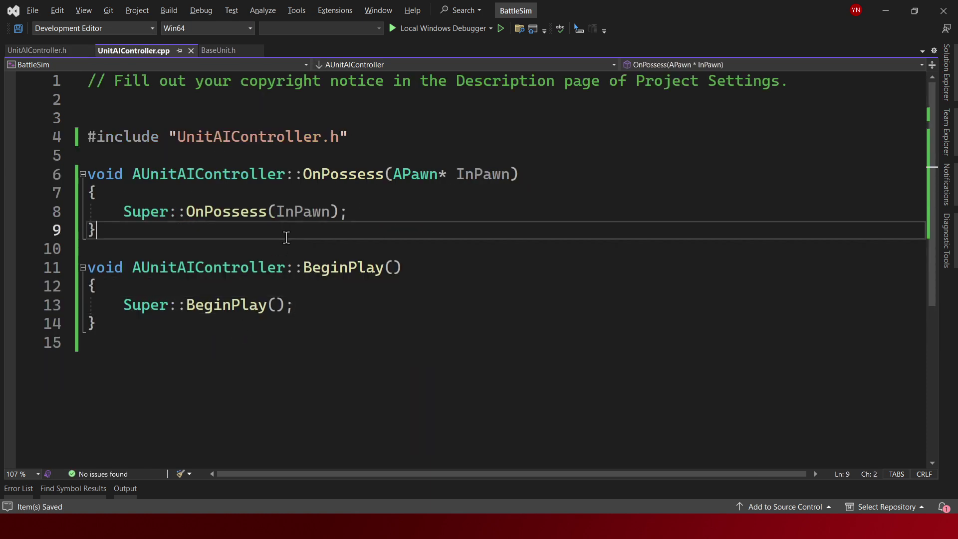
key("Return")
key("Return")
type("Posse")
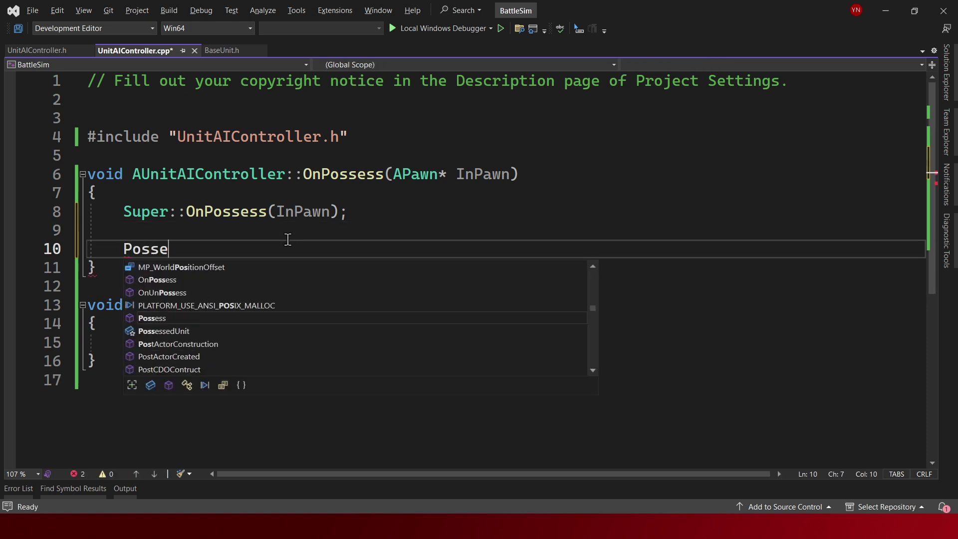
type("ssedUnit =")
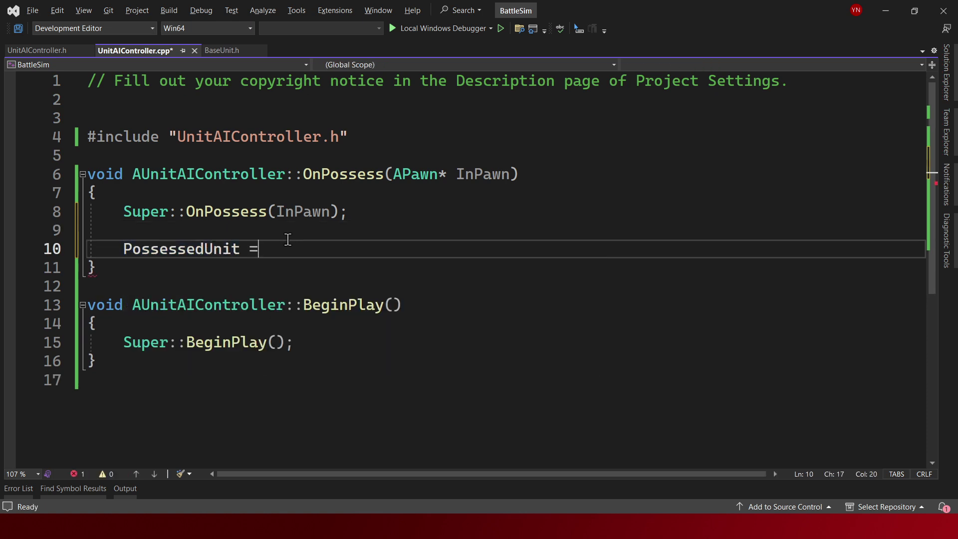
key("Up")
key("Up")
key("Up")
key("Up")
key("Up")
key("Return")
type("#")
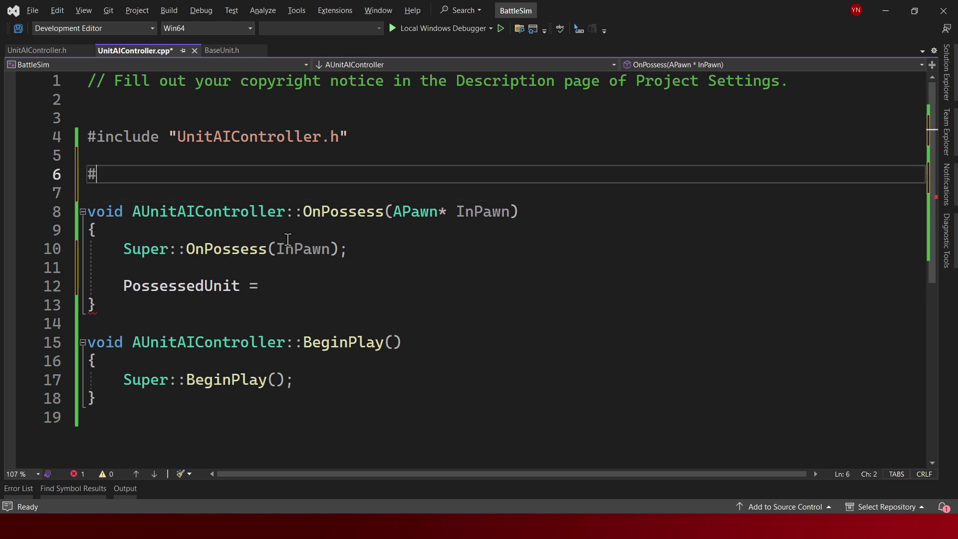
type("include")
key("Return")
key("BackSpace")
type("\"")
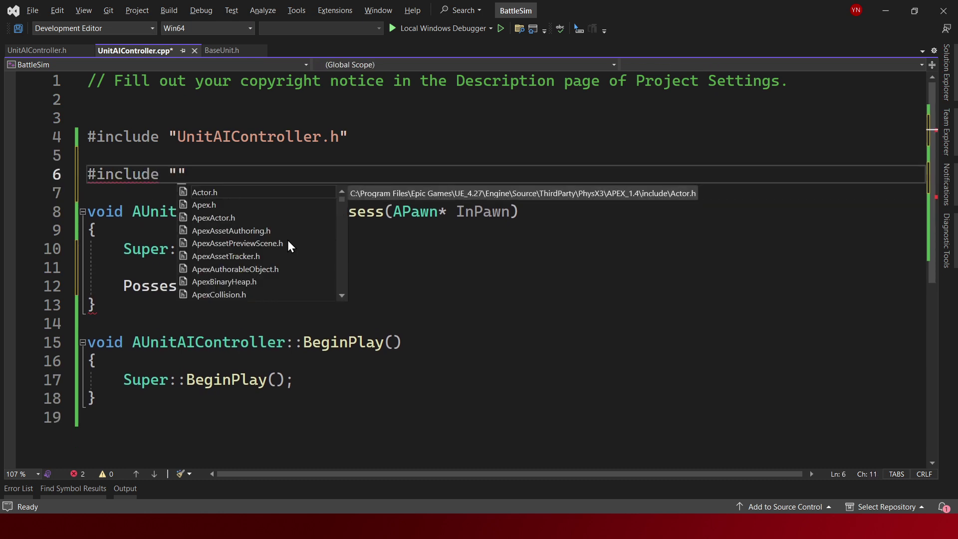
type("BattleSim")
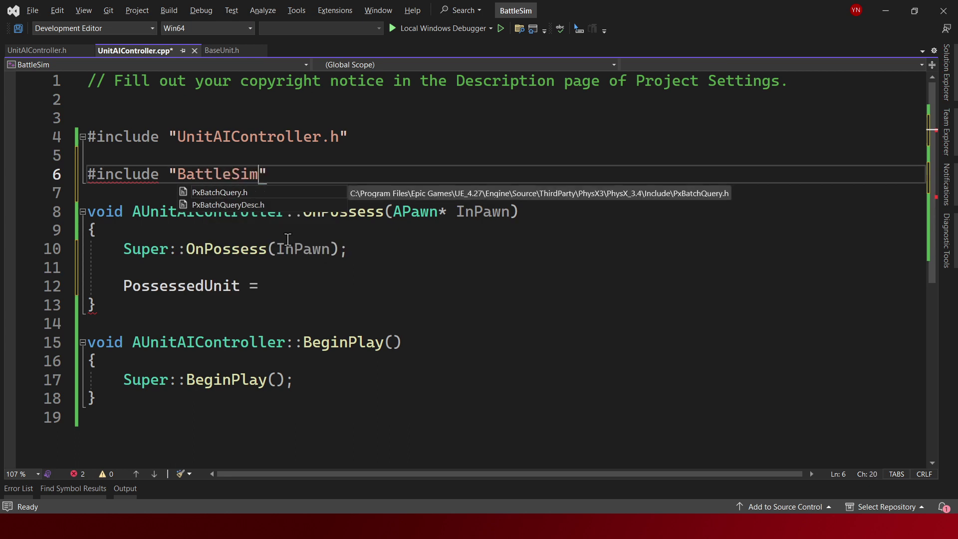
type("/")
type("BaseUnit.h")
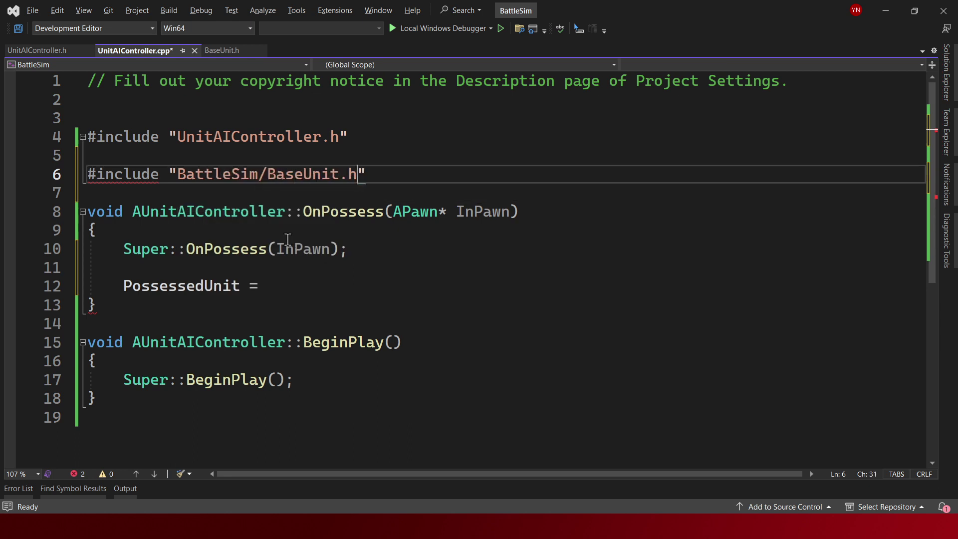
key("ctrl+s")
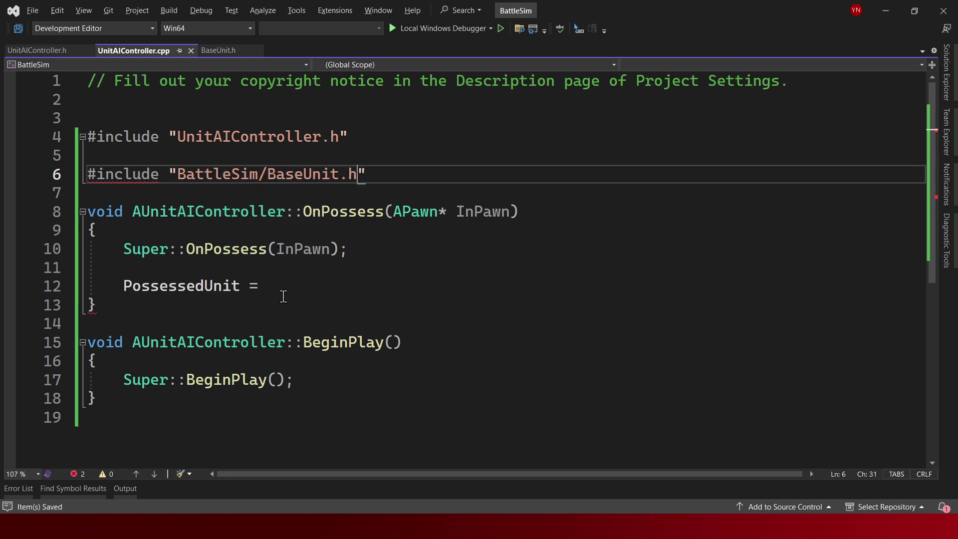
- Complete PossessedUnit = Cast<ABaseUnit>(InPawn); and add an empty if (PossessedUnit) block, then save
left_click(283, 297)
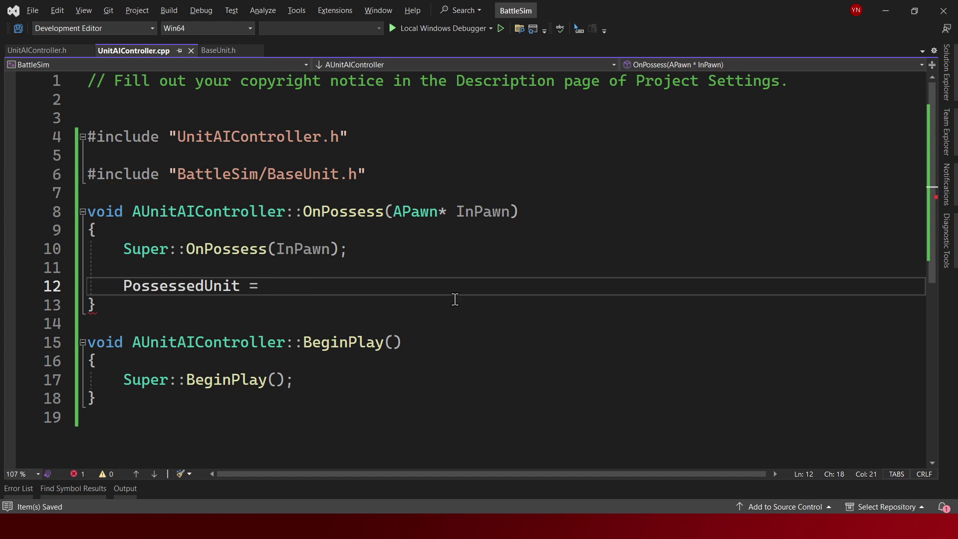
type("Cast<>")
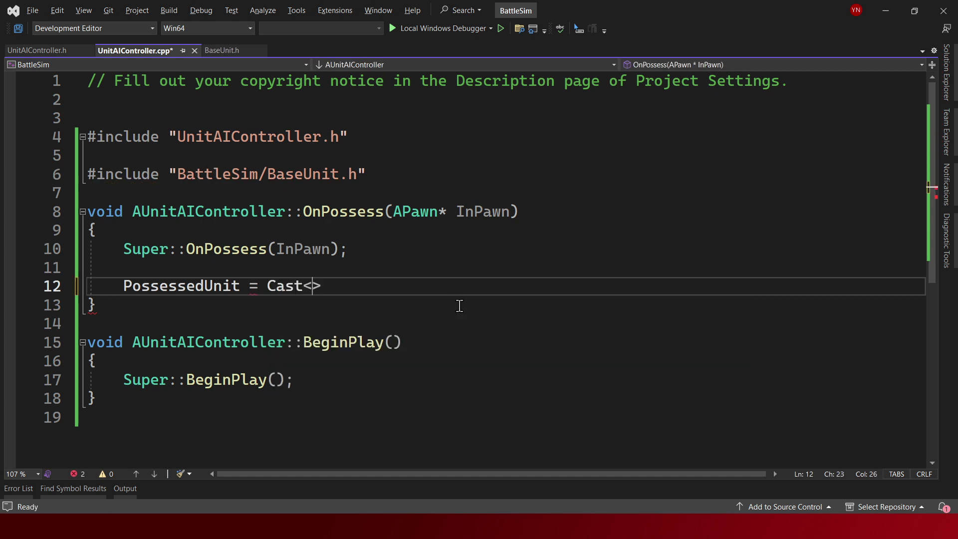
type("InPawn")
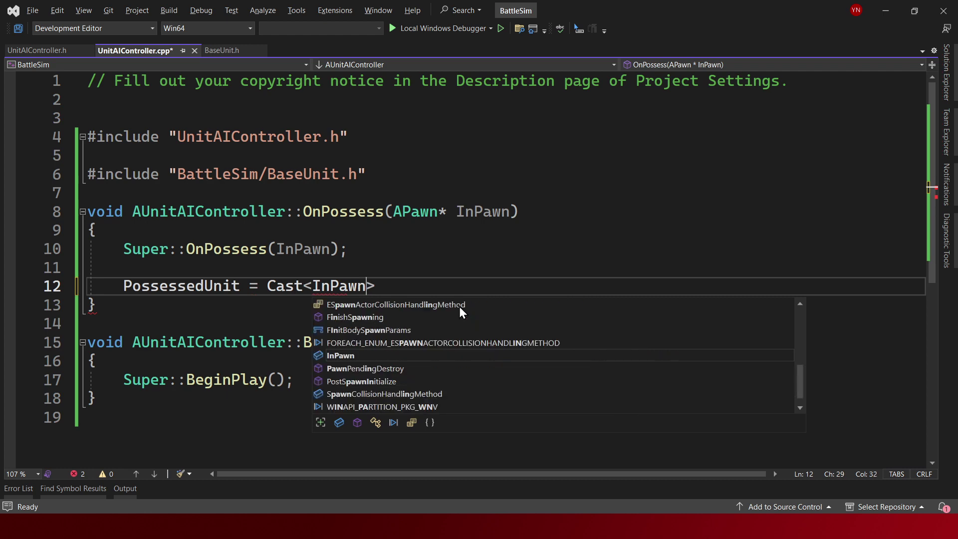
key("ctrl+BackSpace")
type("B")
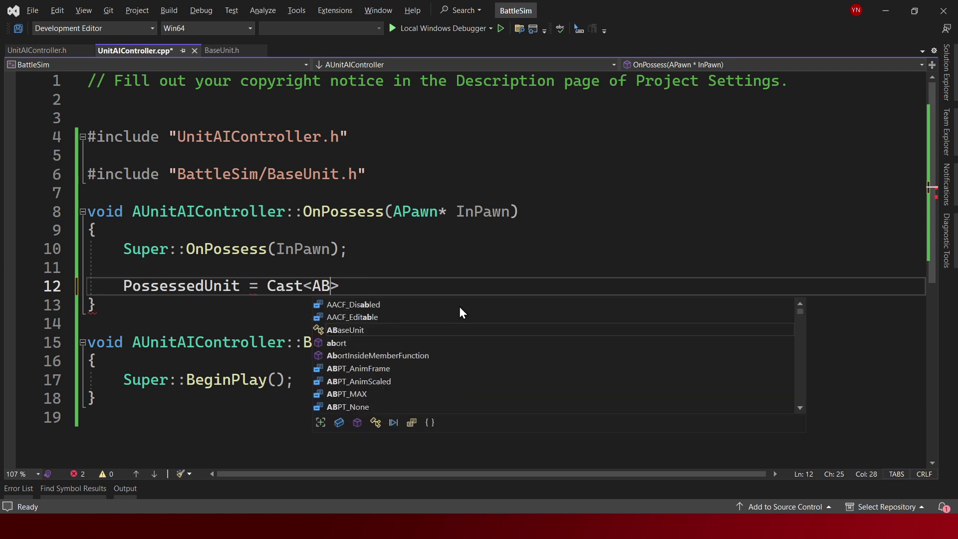
type("aseUnit")
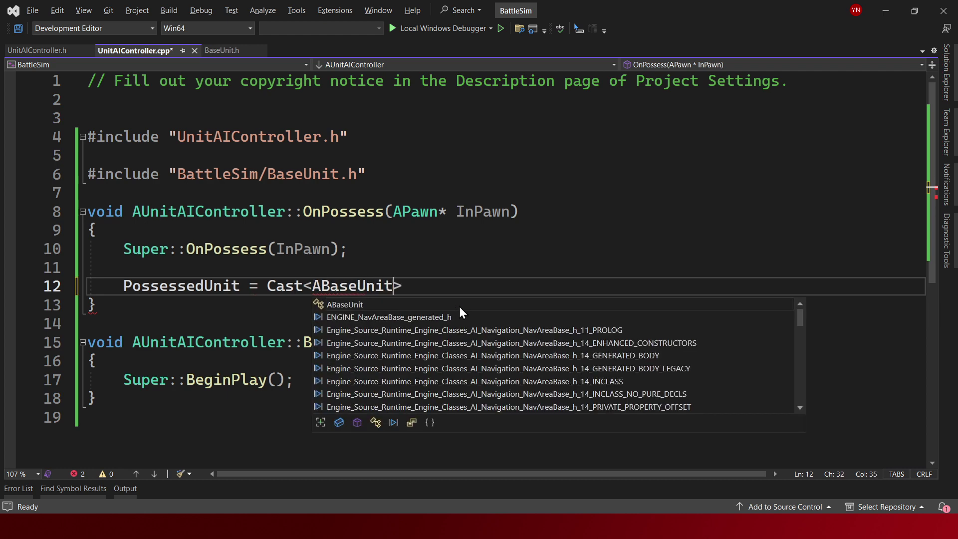
type(">(InPawn);")
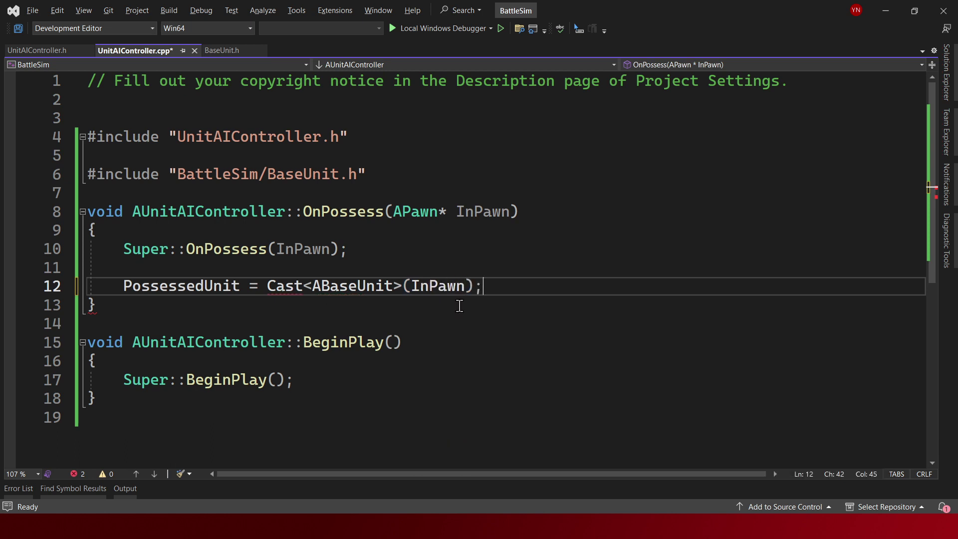
key("Return")
type("if(O")
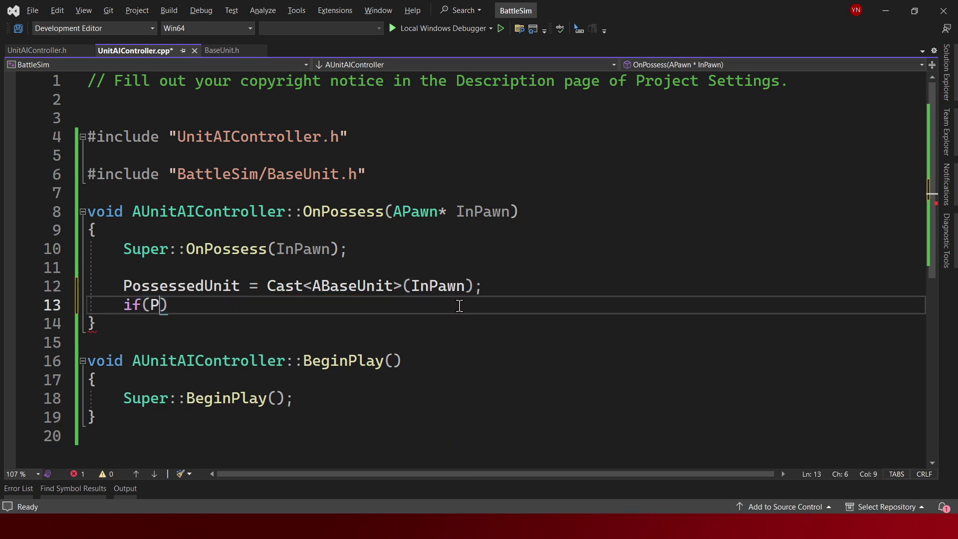
type("ossessedUni")
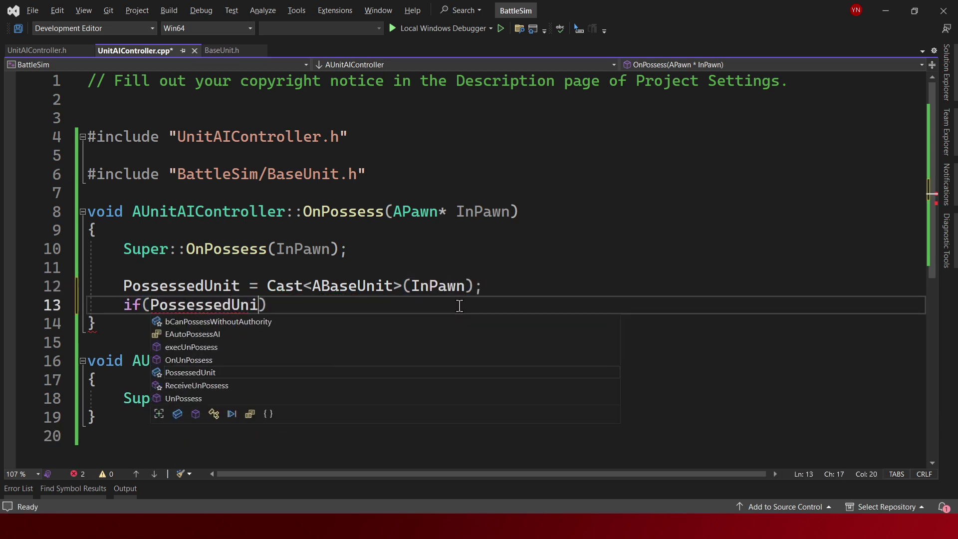
type("t)")
key("Return")
type("{")
key("Return")
key("ctrl+s")
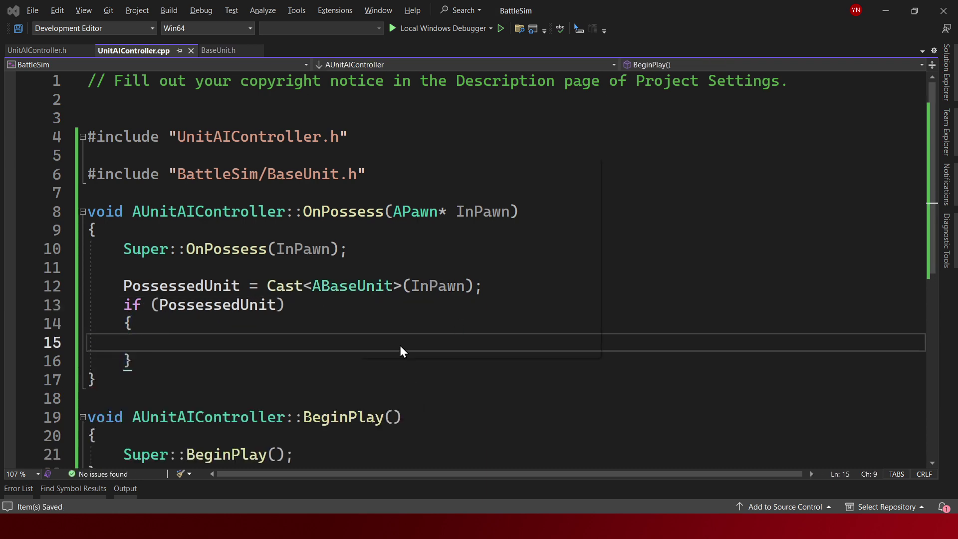
key("ctrl+k")
key("ctrl+o")
key("Up")
key("Up")
key("Up")
- Add a protected section declaring AUnitAIController(); with a 'Constructor' comment in the header
key("ctrl+Return")
key("ctrl+Return")
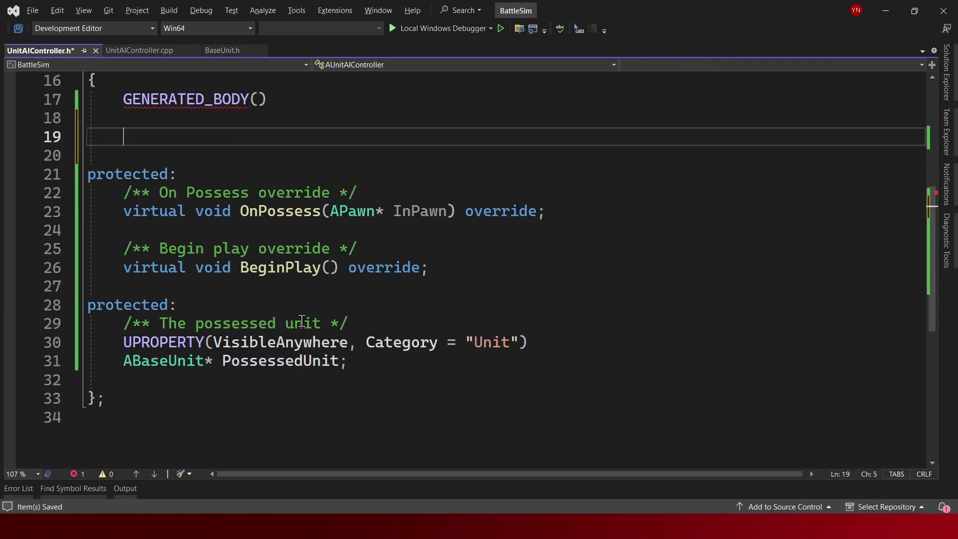
scroll(302, 320, "up", 1)
type("rp")
key("BackSpace")
key("BackSpace")
type("=")
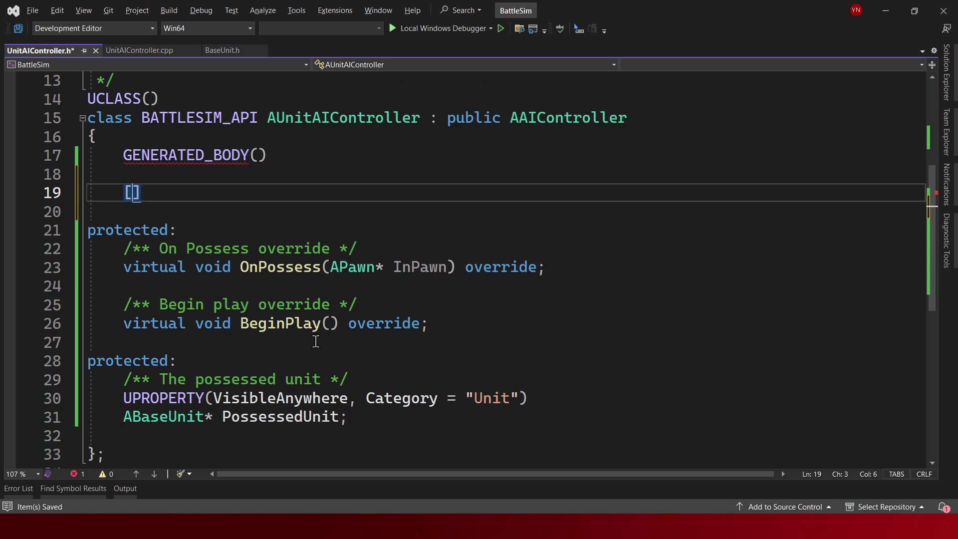
type("ect")
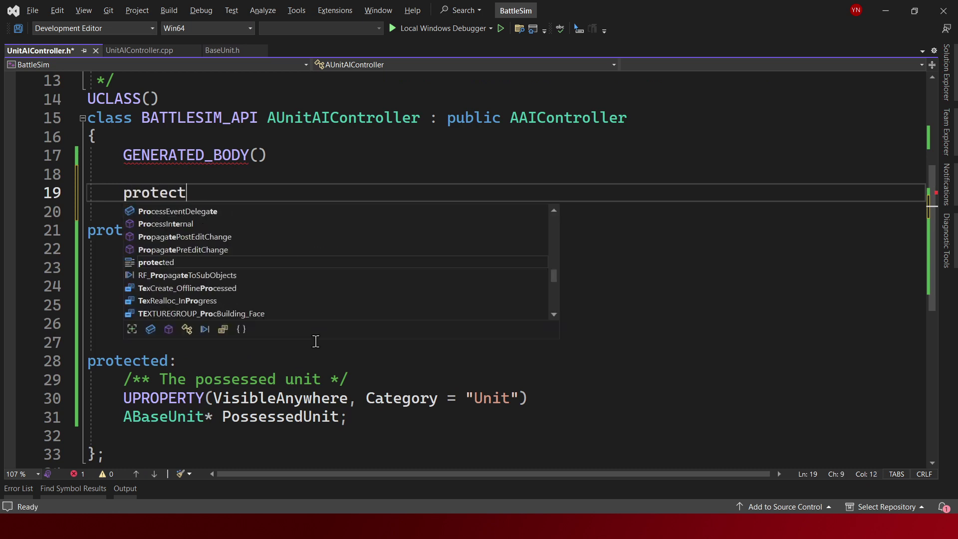
type("ed:")
key("Return")
type("AU")
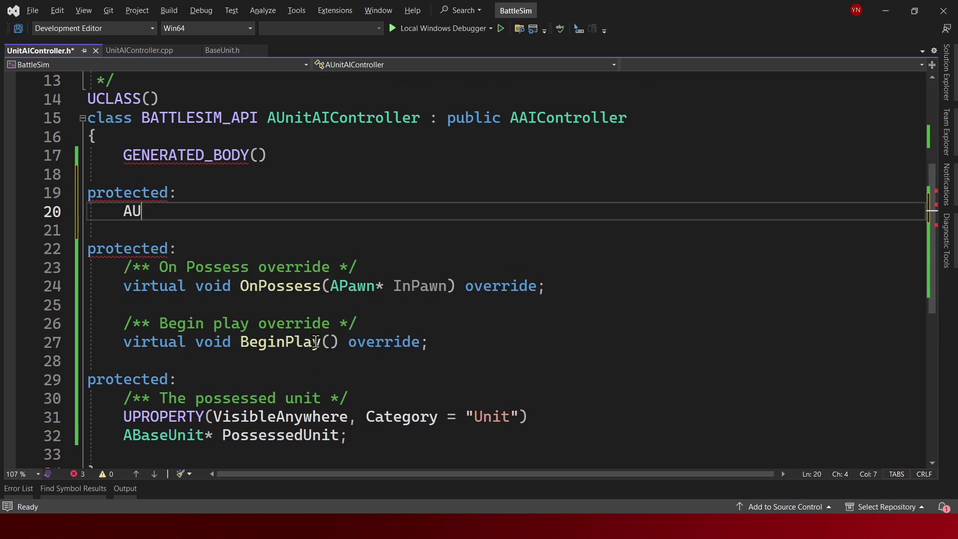
type("nitAIContro")
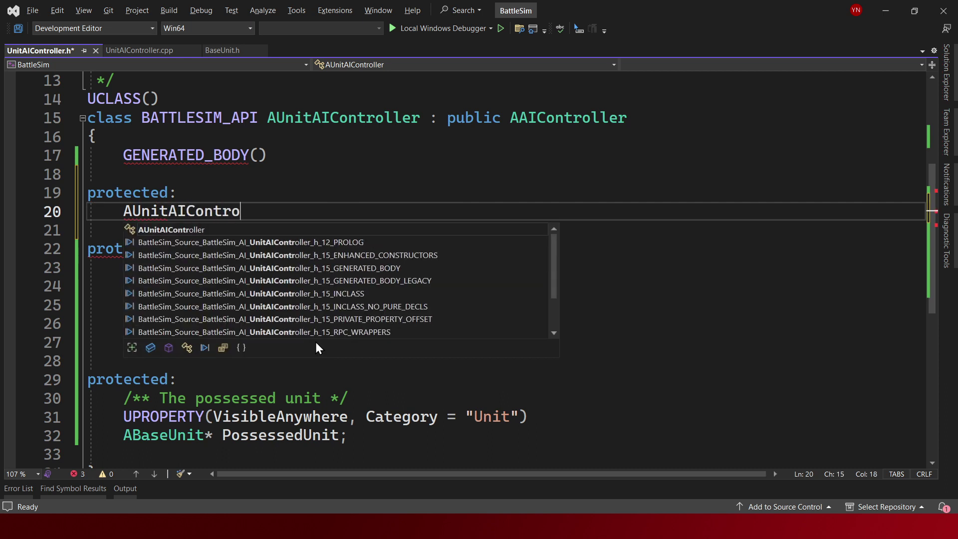
type("ller();")
key("ctrl+Return")
type("/***/")
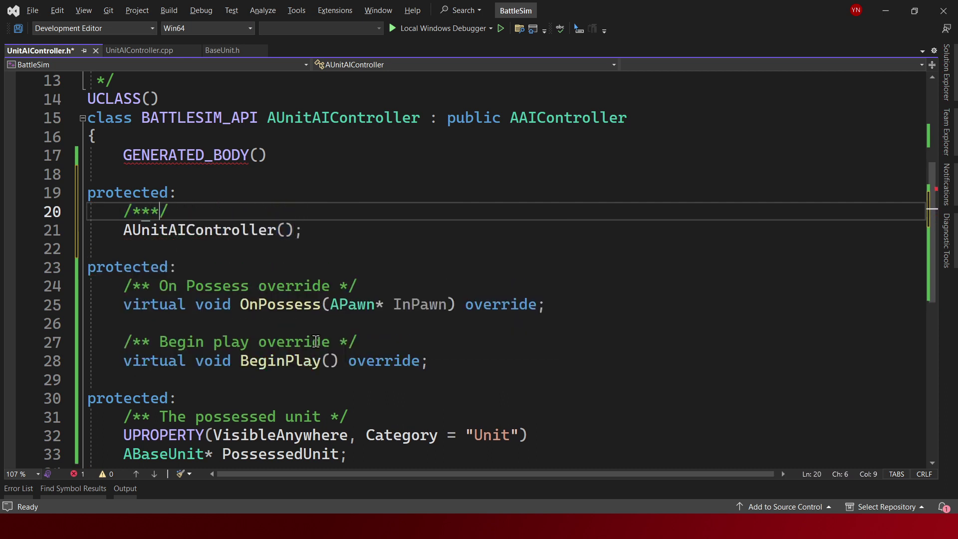
type("Constructor")
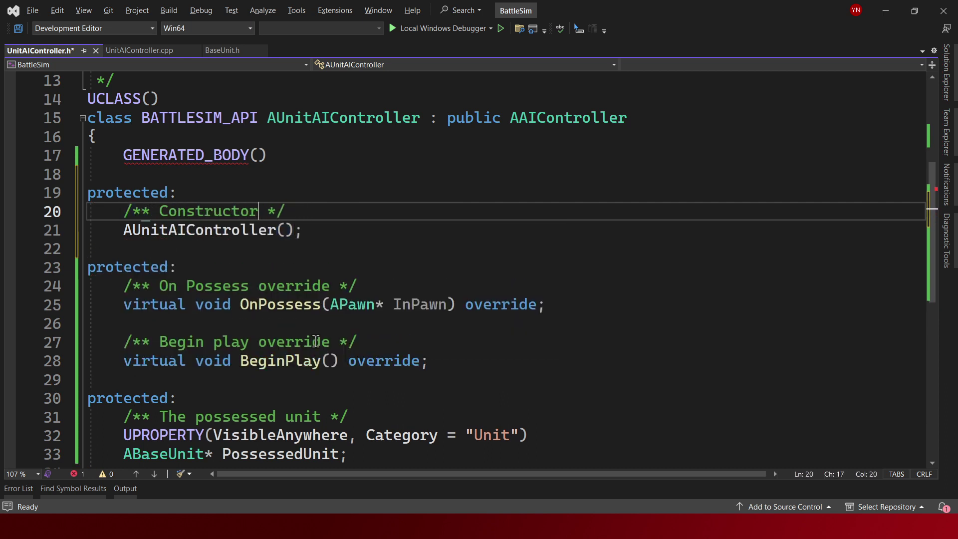
- Generate an empty AUnitAIController constructor definition in UnitAIController.cpp
key("Down")
key("ctrl+period")
key("Return")
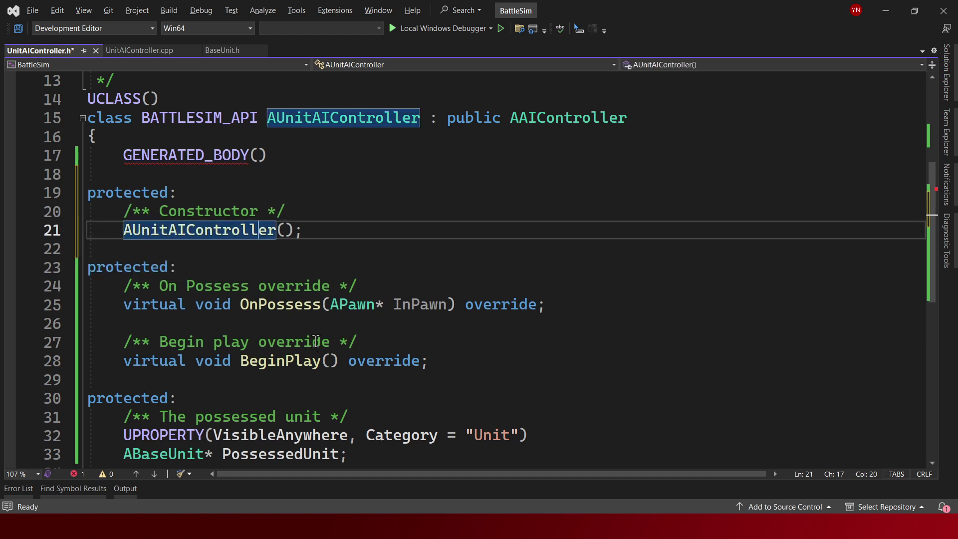
key("Down")
key("Return")
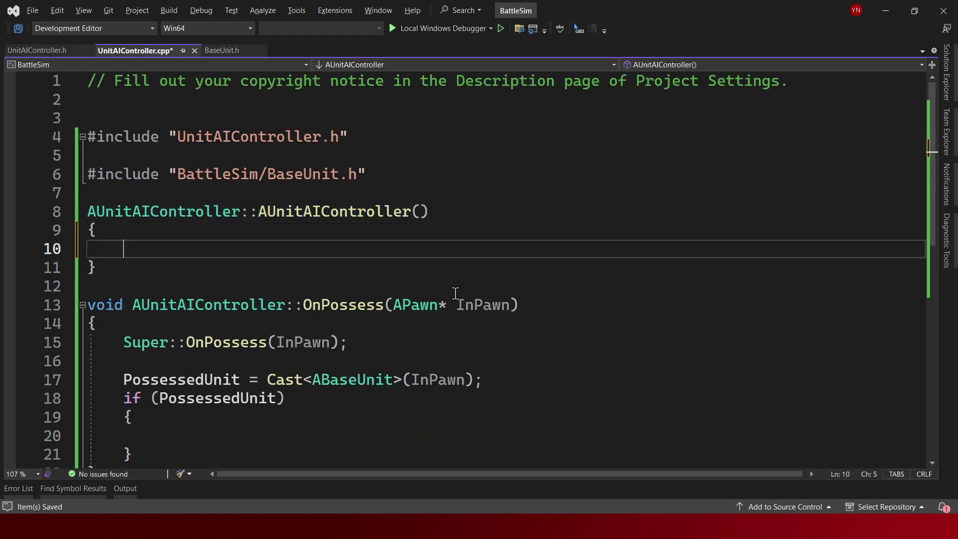
key("ctrl+Tab")
- Forward-declare class UBlackboardComponent below the ABaseUnit declaration in UnitAIController.h and save
left_click(357, 198)
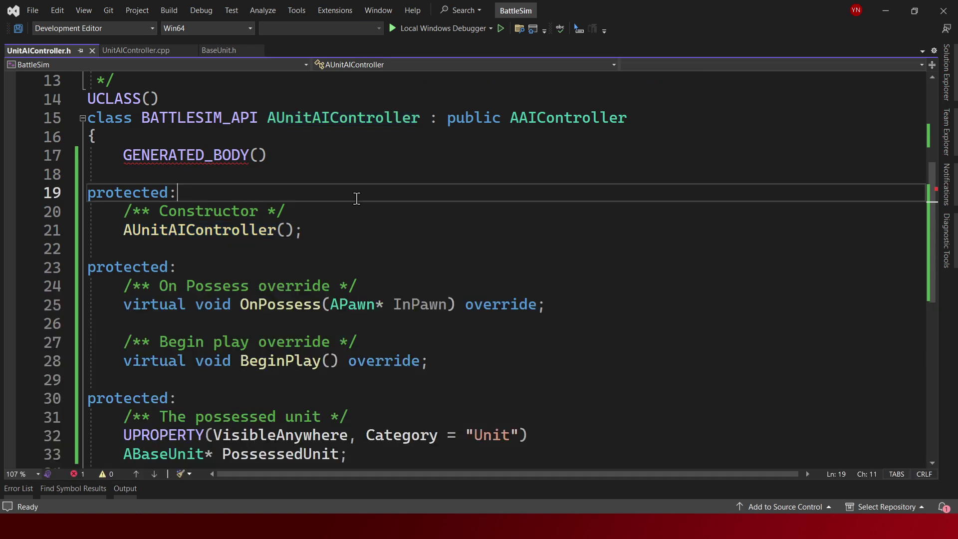
scroll(254, 163, "up", 2)
left_click(274, 129)
key("ctrl+d")
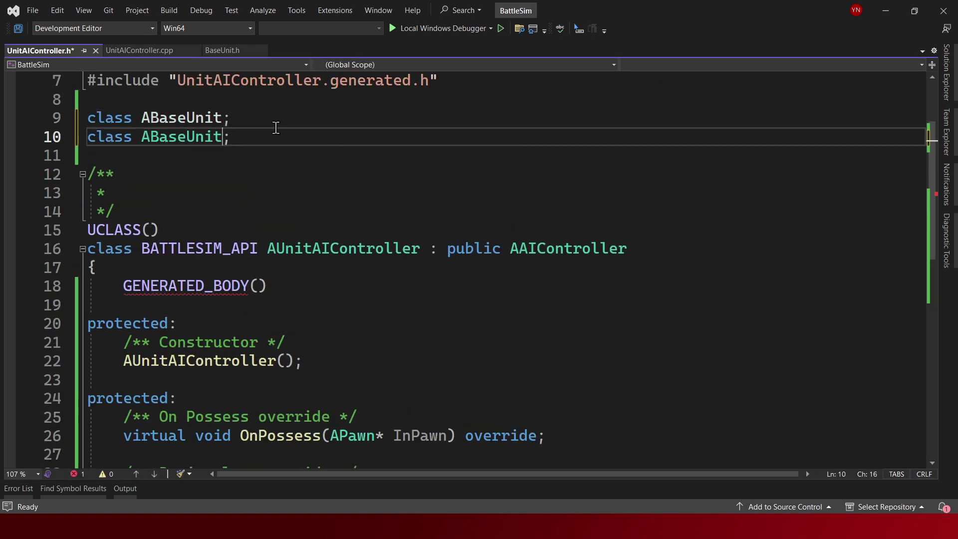
key("Left")
key("ctrl+shift+Left")
type("UBlack")
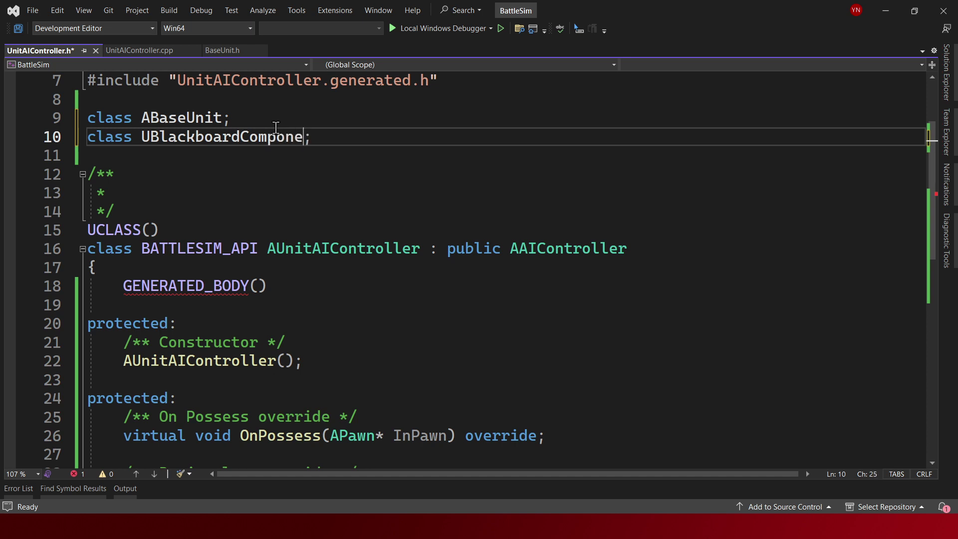
type("nt")
key("ctrl+s")
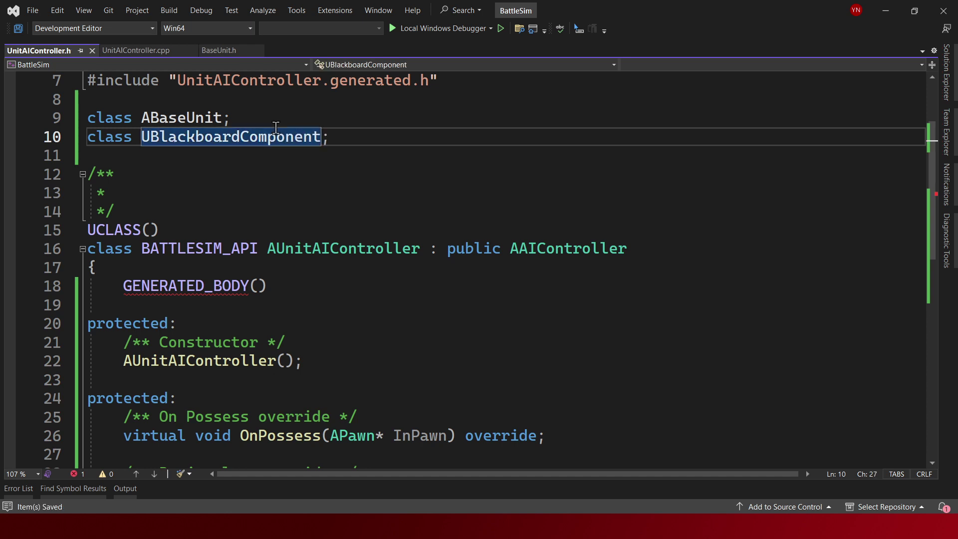
- Highlight the ABaseUnit and UBlackboardComponent forward declarations to review them
left_click_drag(343, 129, 20, 132)
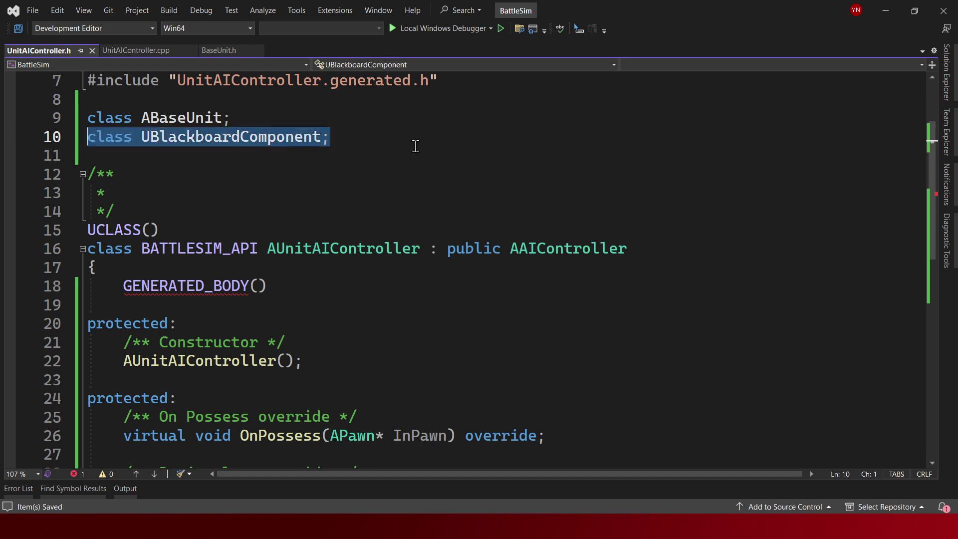
left_click_drag(380, 132, 2, 144)
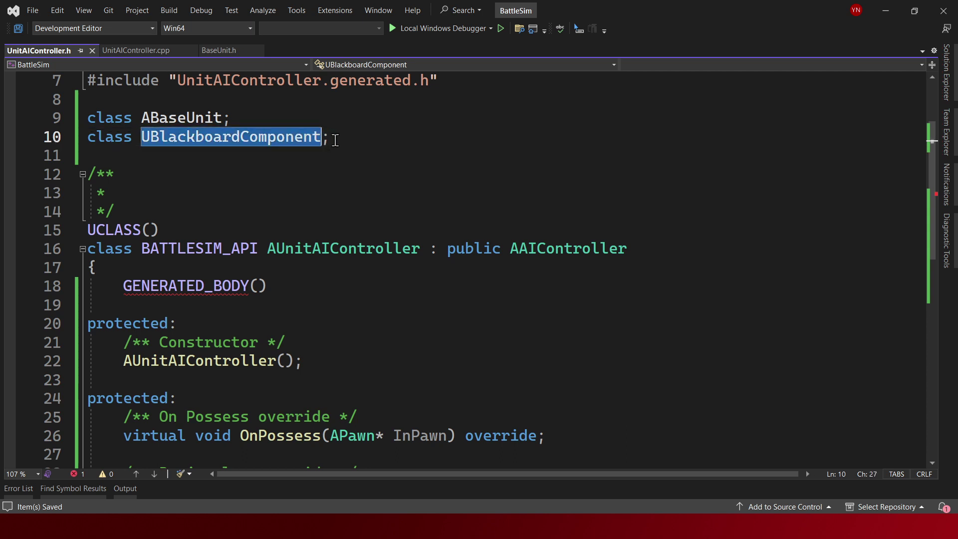
left_click_drag(387, 136, 74, 150)
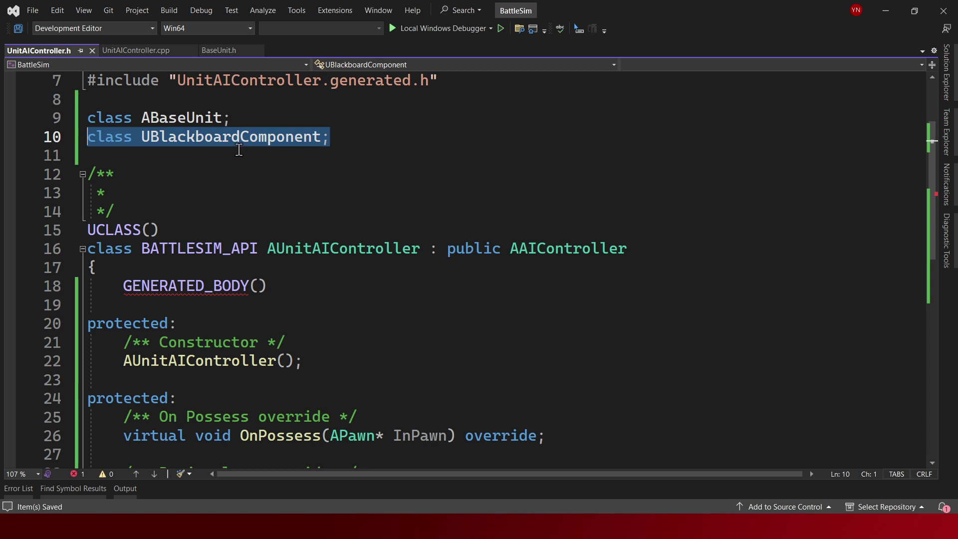
left_click_drag(373, 135, 40, 118)
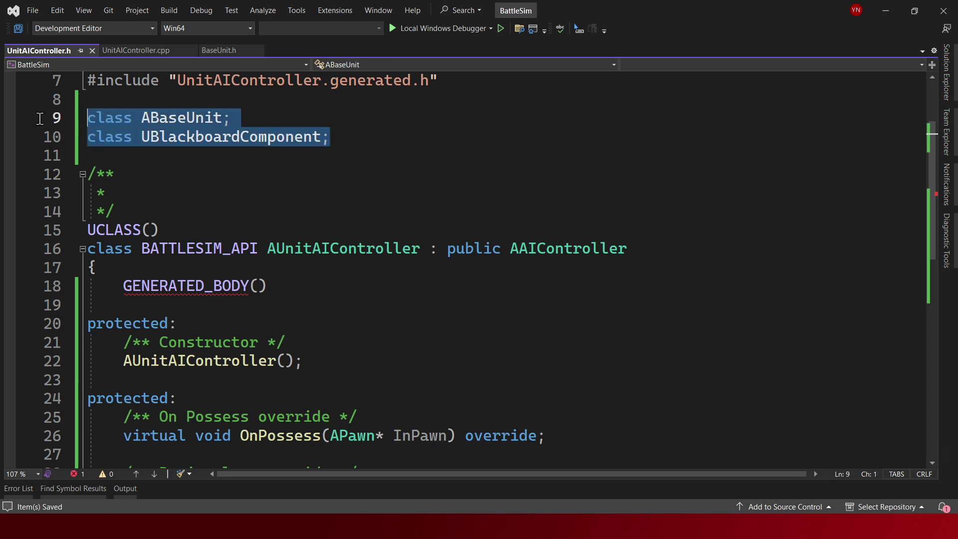
left_click_drag(343, 140, 60, 138)
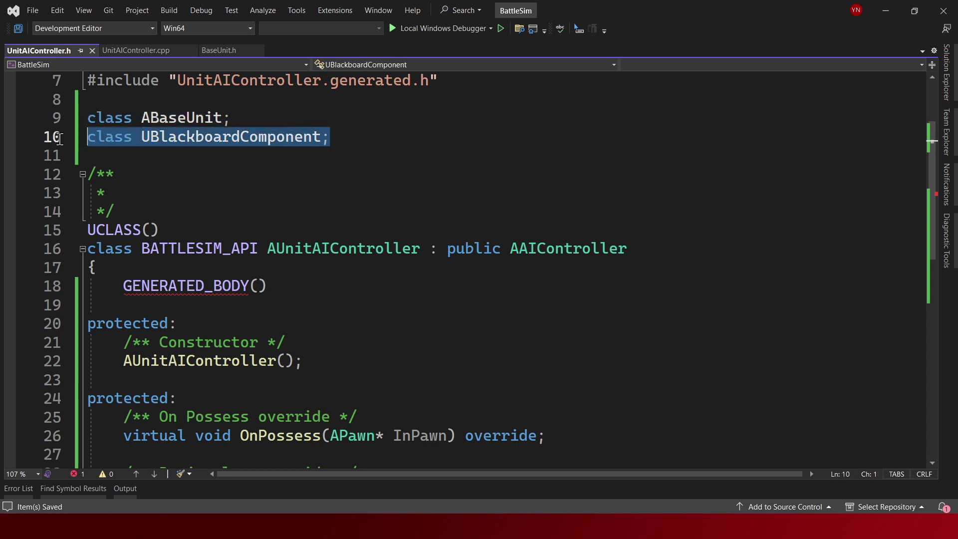
left_click(333, 144)
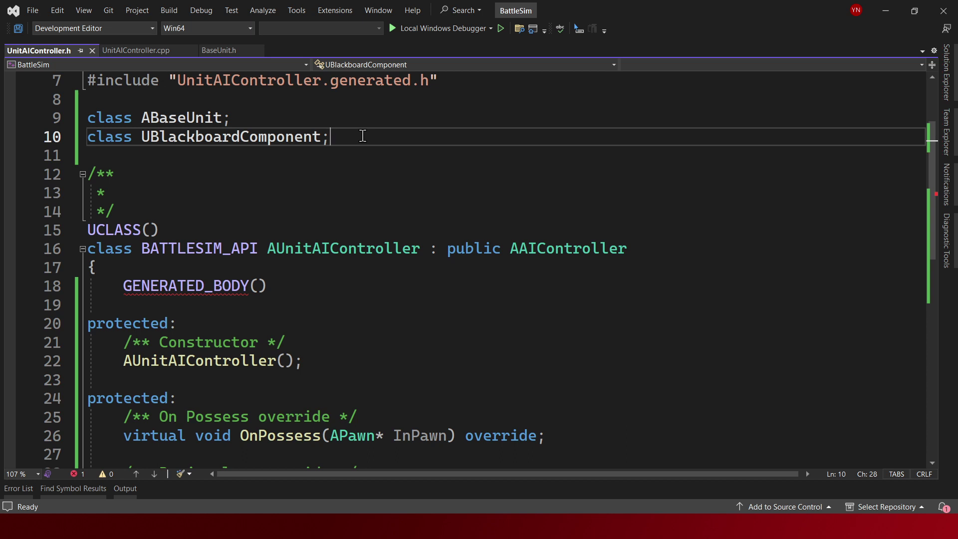
left_click_drag(335, 136, 63, 142)
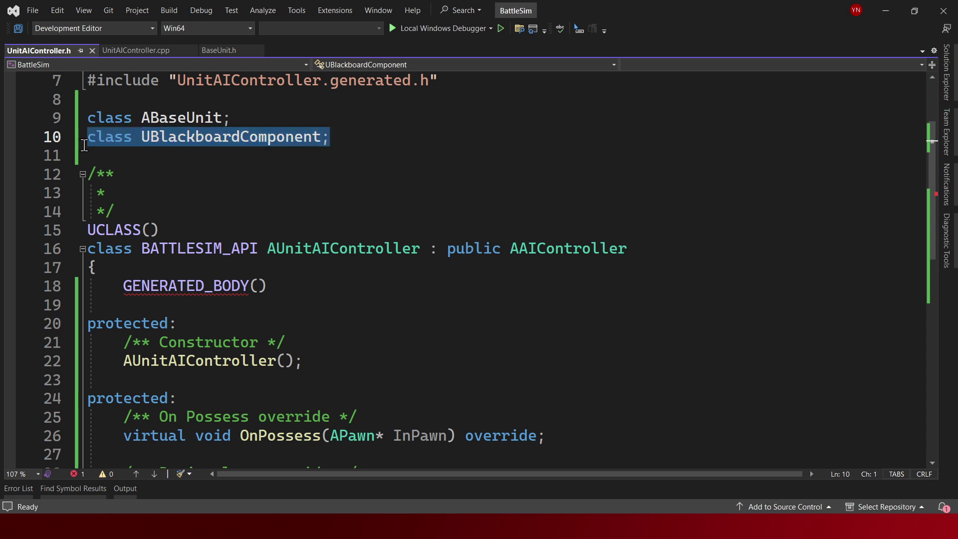
left_click_drag(379, 134, 28, 136)
left_click(344, 142)
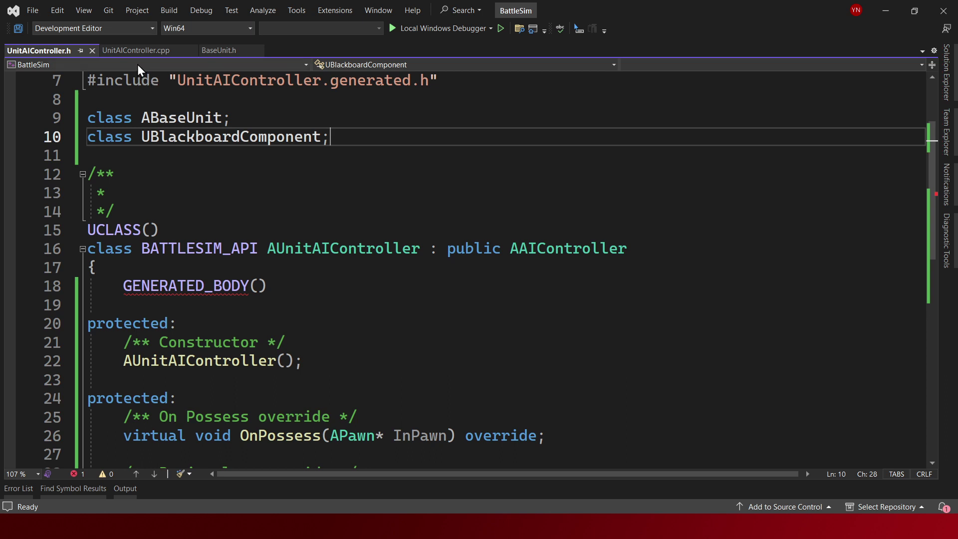
- Show UnitAIController.cpp, briefly checking the 1_Blueprint folder in the Unreal Editor
left_click(150, 51)
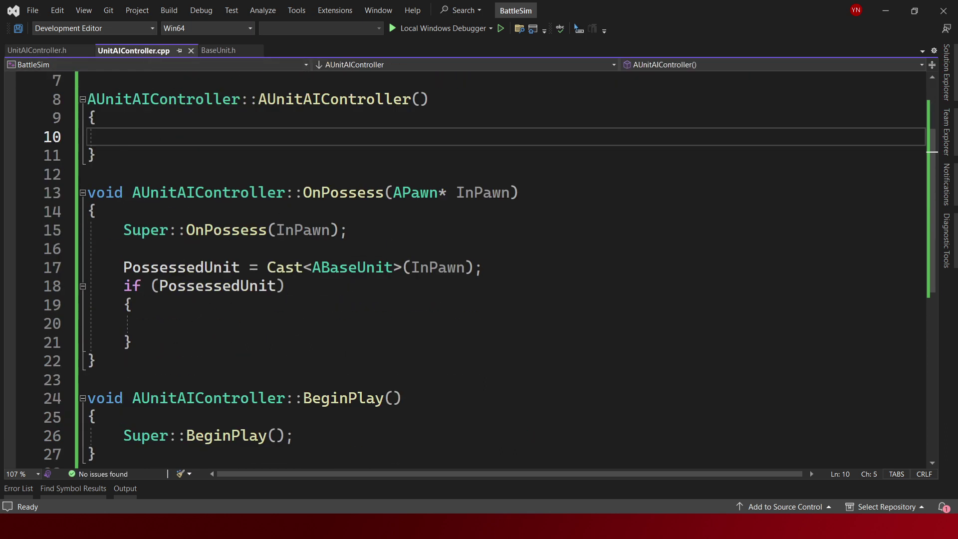
key("alt+Tab")
left_click(91, 408)
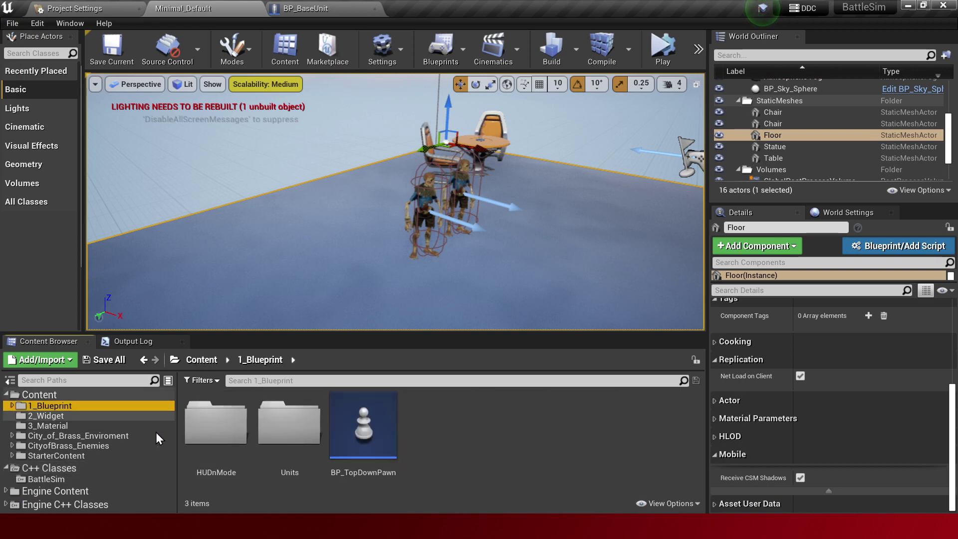
left_click(446, 468)
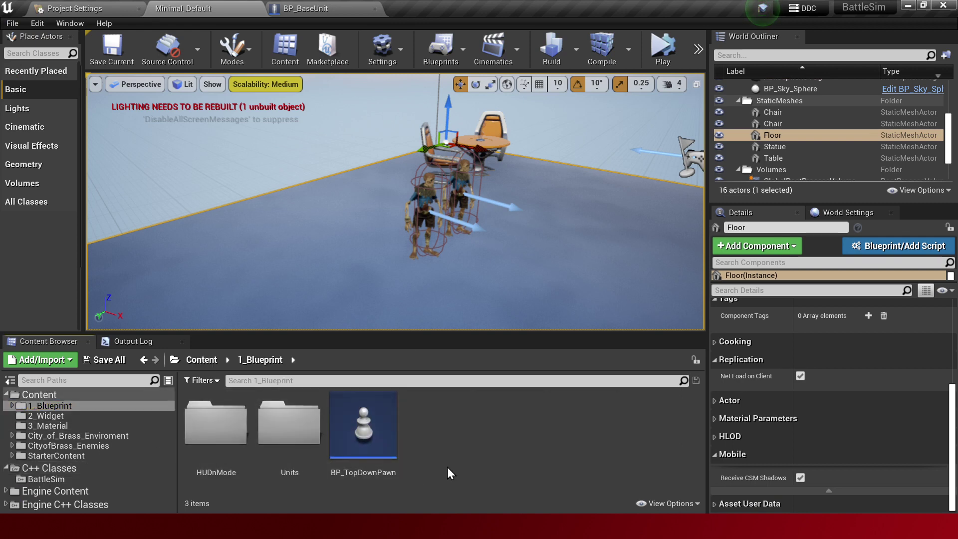
key("alt+Tab")
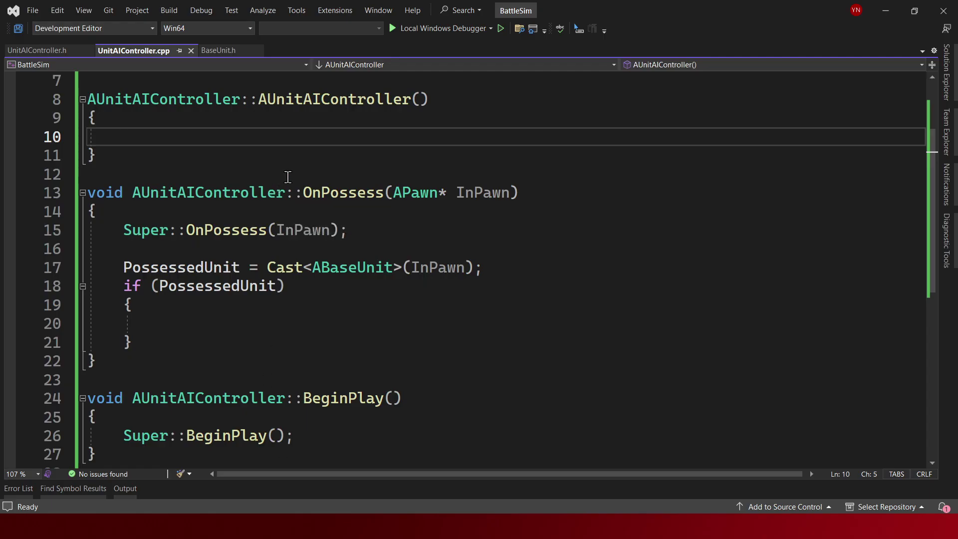
- In UnitAIController.h, select the UBlackboardComponent declaration on line 10
left_click(34, 52)
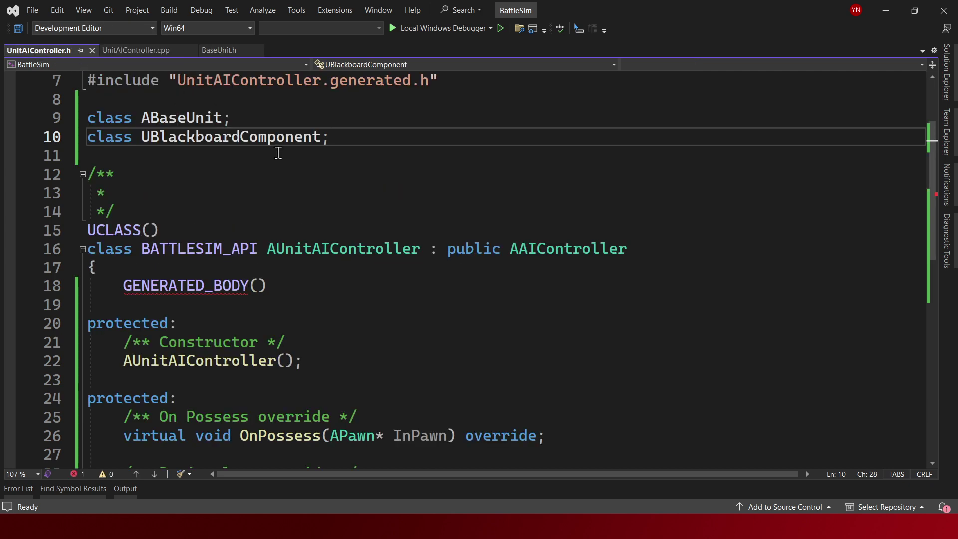
double_click(289, 138)
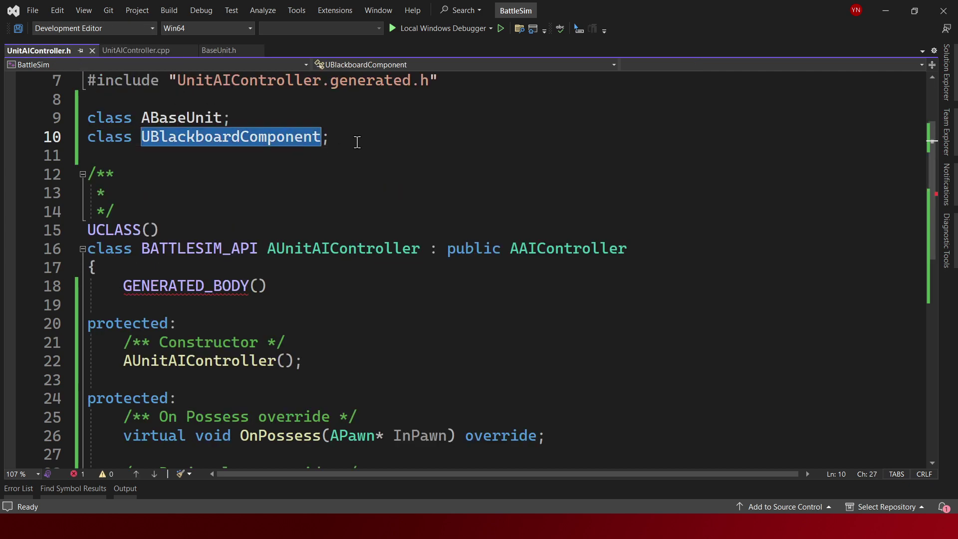
left_click_drag(142, 139, 344, 138)
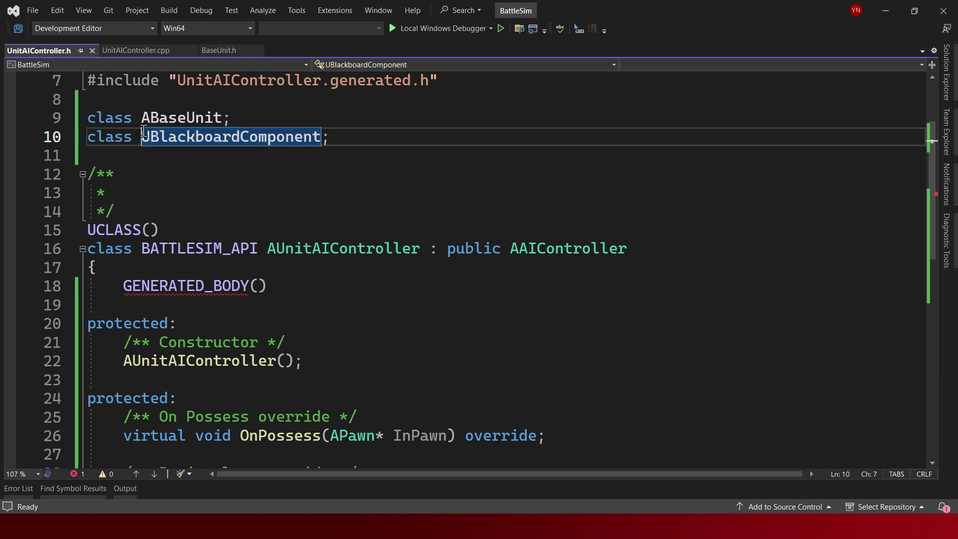
left_click(344, 138)
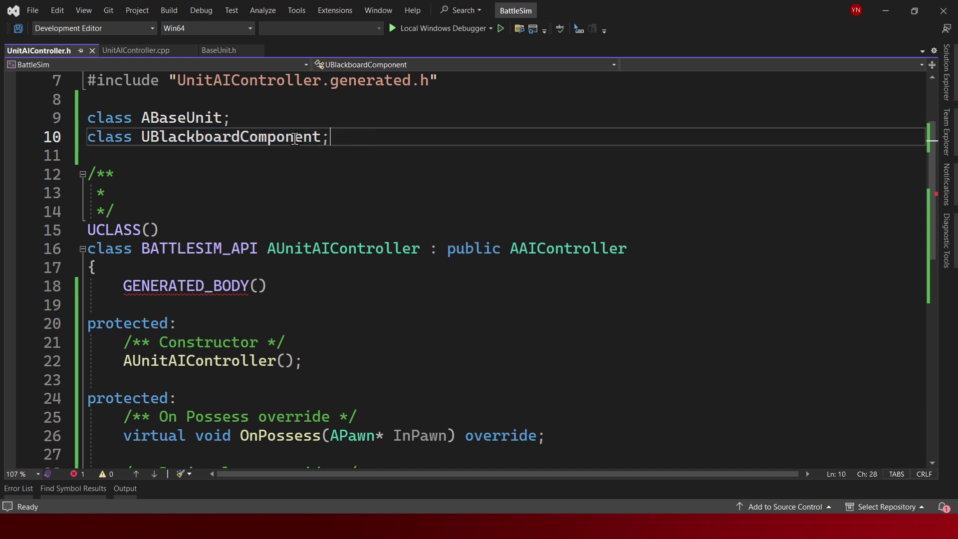
double_click(296, 138)
left_click(332, 138)
double_click(319, 138)
left_click_drag(330, 138, 141, 138)
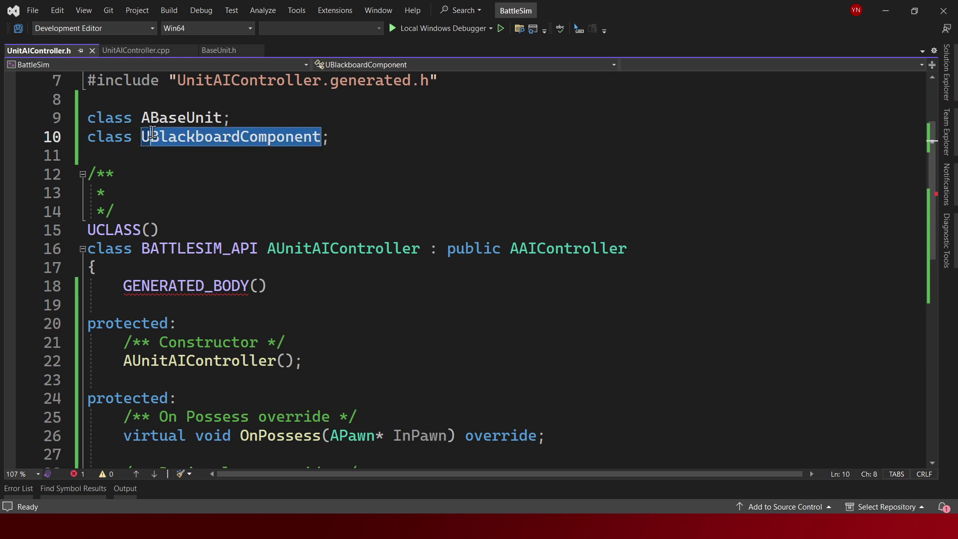
left_click_drag(359, 141, 88, 139)
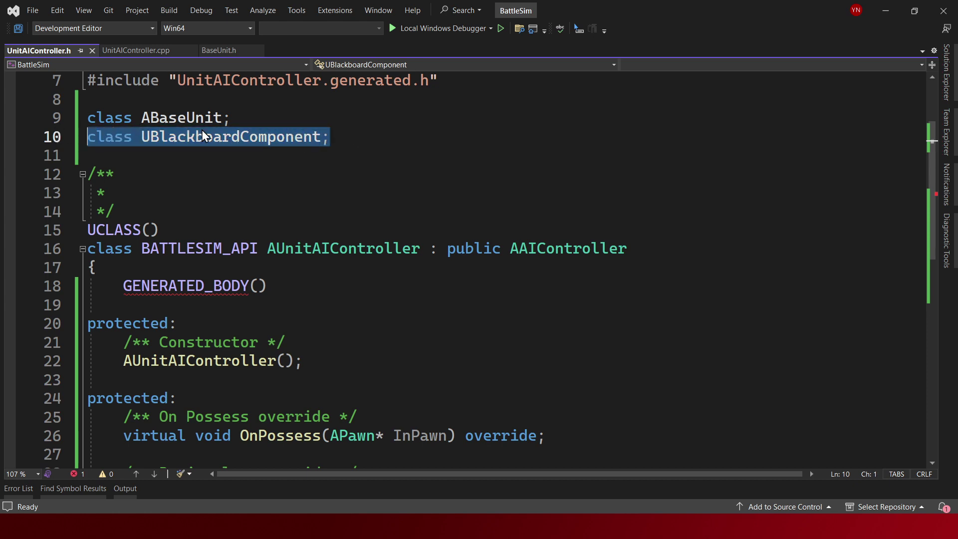
left_click(258, 138)
- Duplicate the PossessedUnit property block and change it to UBlackboardComponent* BlackboardComp
scroll(332, 180, "down", 3)
scroll(332, 191, "up", 3)
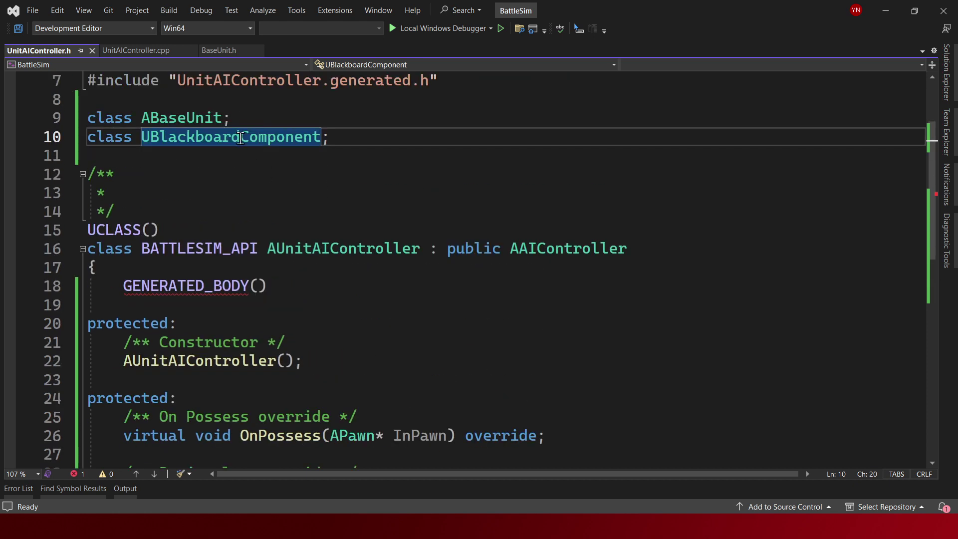
scroll(244, 139, "down", 4)
scroll(244, 139, "down", 2)
mouse_move(347, 250)
left_mouse_down()
mouse_move(346, 239)
mouse_move(261, 199)
left_mouse_up()
key("ctrl+d")
left_click(381, 245)
key("Return")
key("Up")
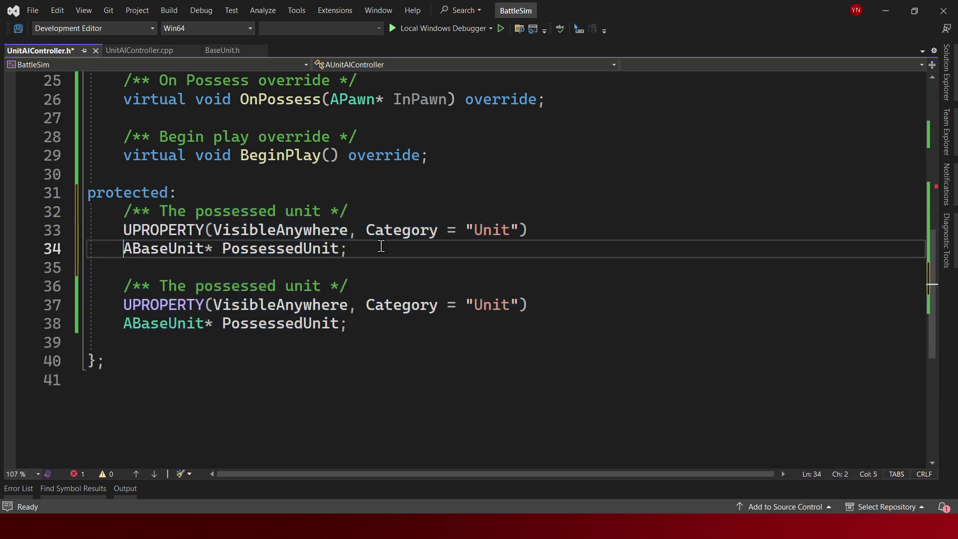
key("ctrl+shift+Right")
type("UBlackboardComponent")
double_click(381, 248)
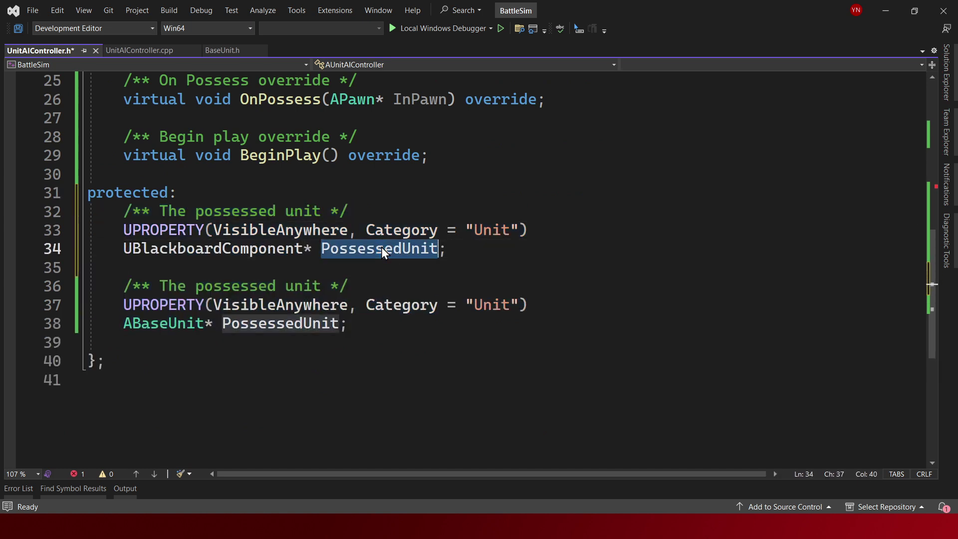
type("Blackboard")
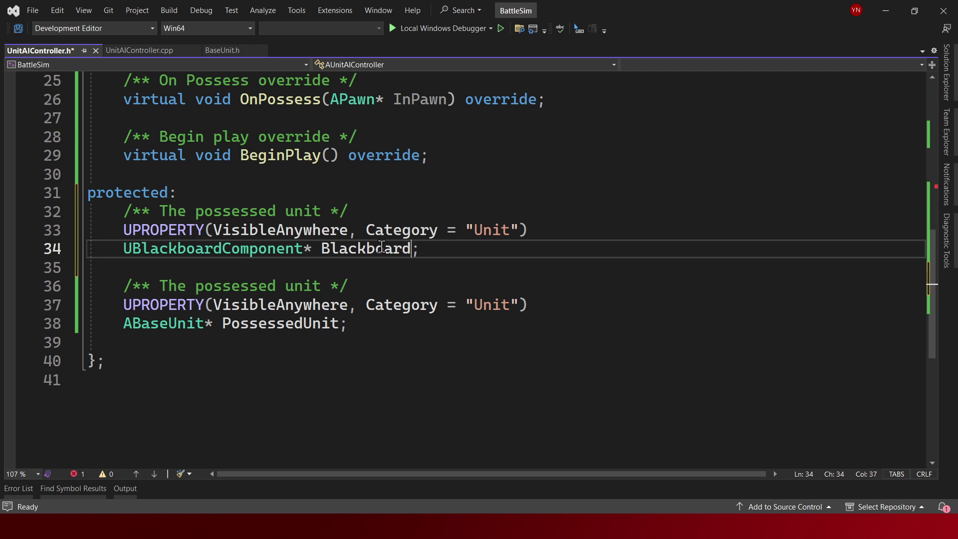
type("Comp")
- Change the new property's comment to 'blackboard component' and its category to Components, then copy BlackboardComp
key("Up")
key("Up")
key("ctrl+shift+Left")
key("ctrl+shift+Left")
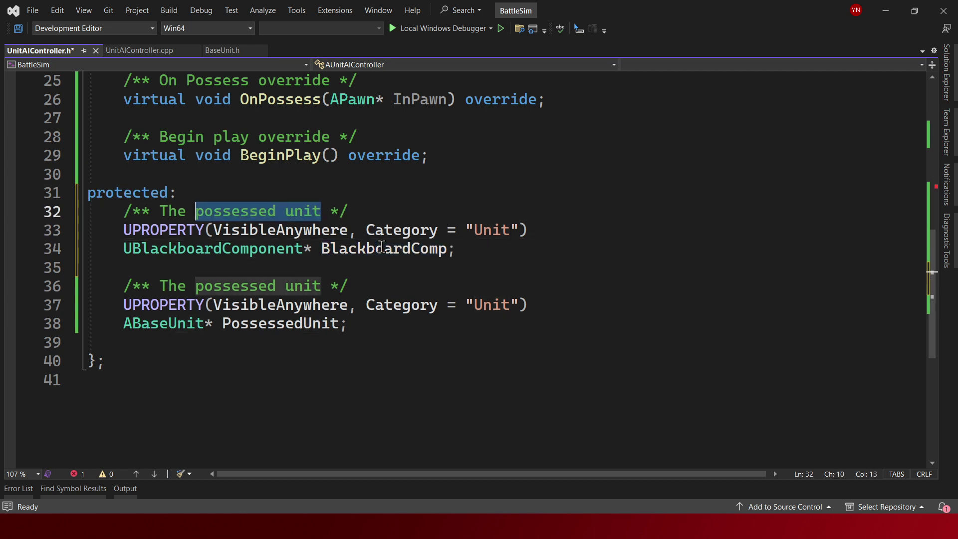
type("blackboard com")
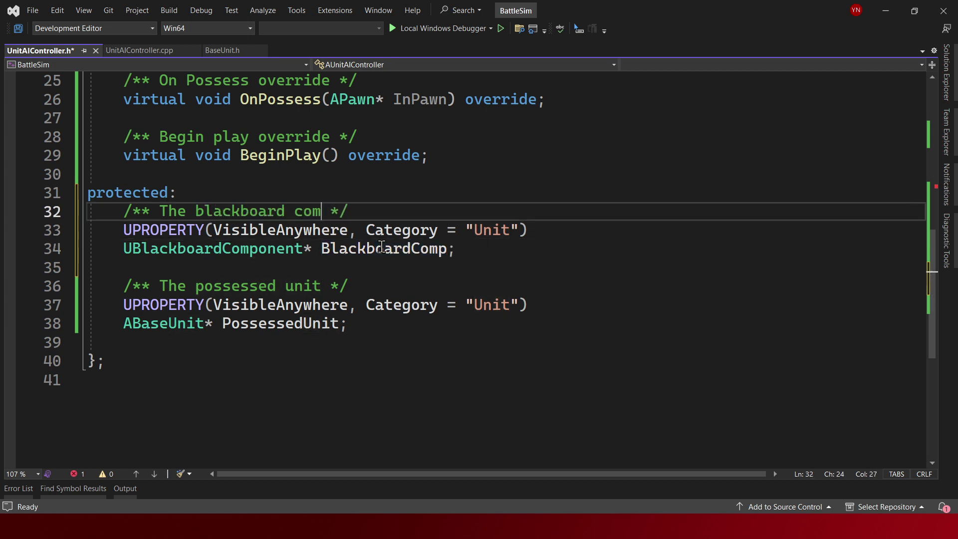
type("ponent")
key("Down")
key("End")
key("Left")
key("Left")
key("Left")
key("ctrl+shift+Right")
type("C")
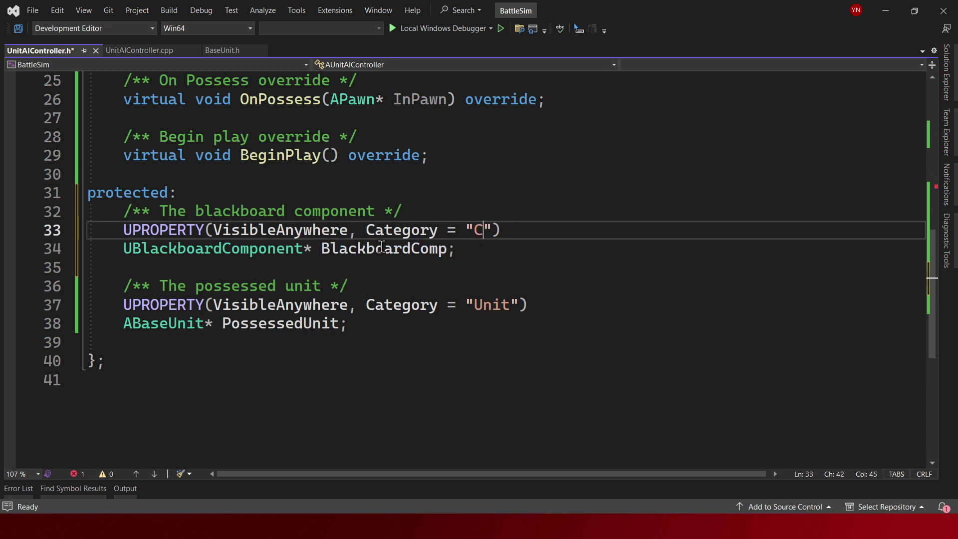
type("omponents")
double_click(381, 247)
key("ctrl+c")
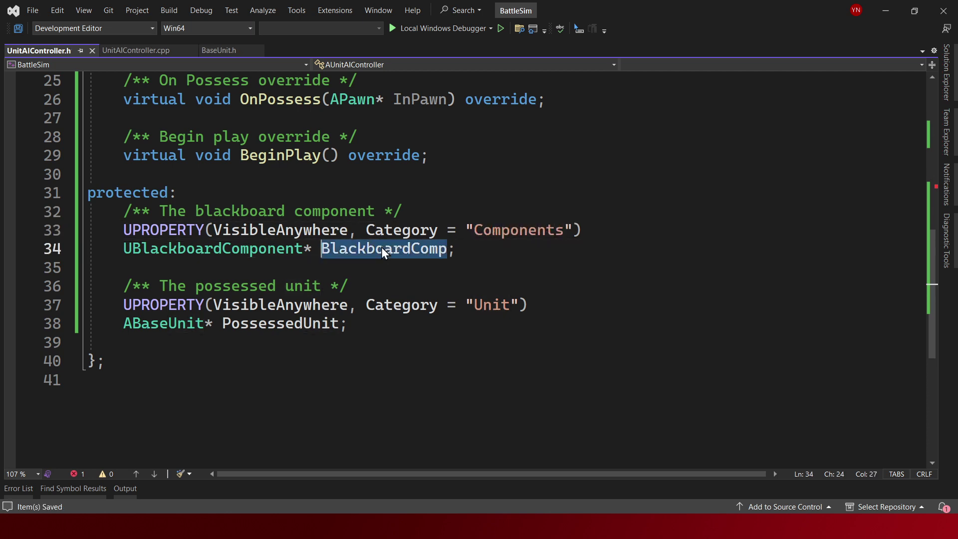
key("ctrl+Tab")
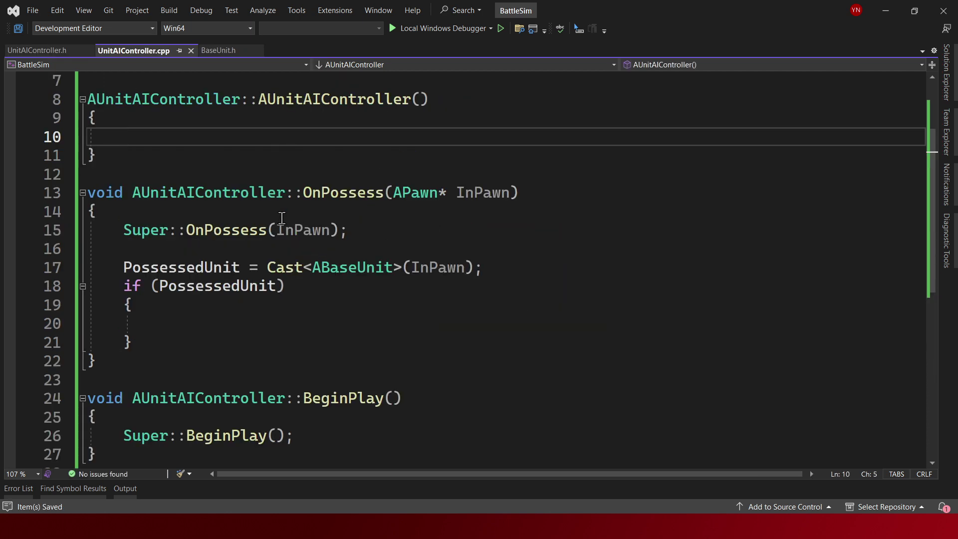
- Add BlackboardComp = CreateDefaultSubobject<UBlackboardComponent>(TEXT("Blackboard Component")); to the constructor and save
key("ctrl+v")
type("= Crea")
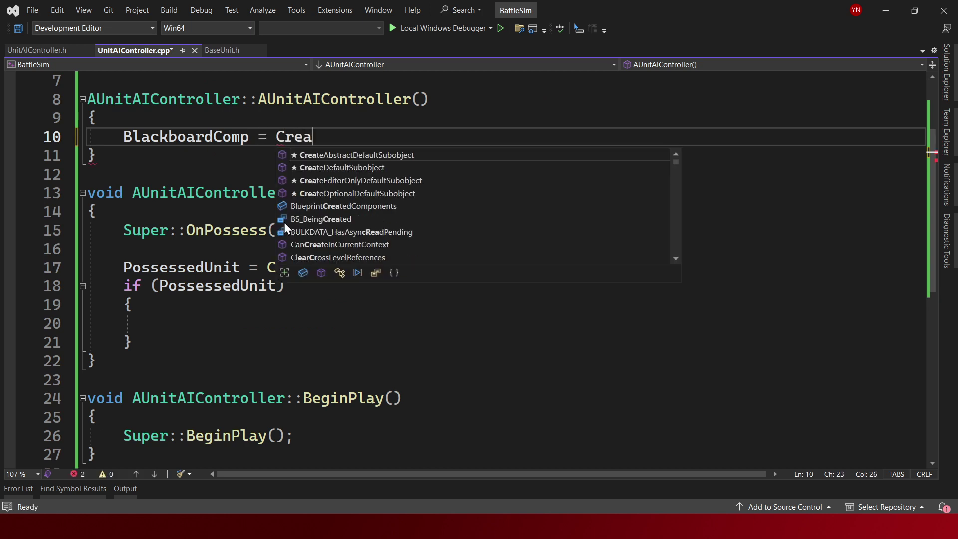
type("teDefaultSubob")
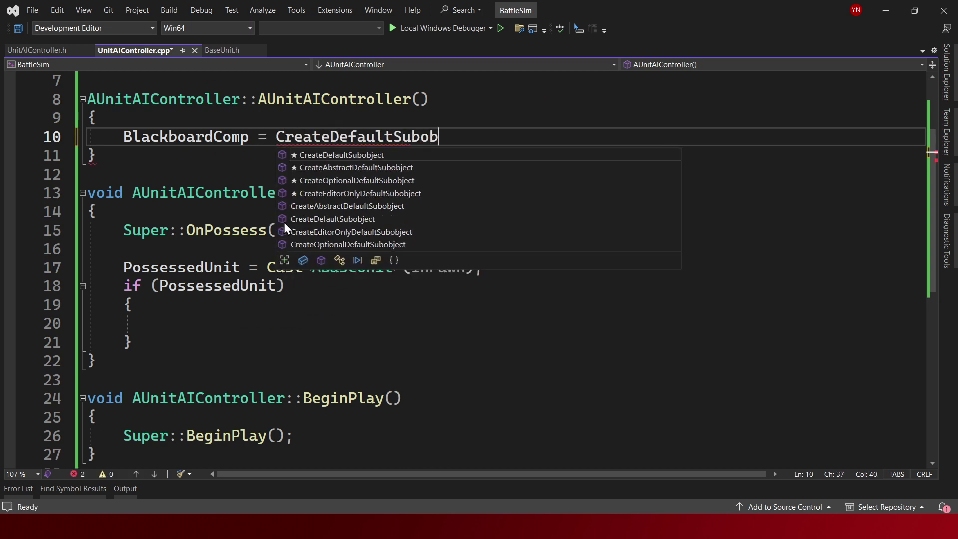
type("ject<UB")
key("BackSpace")
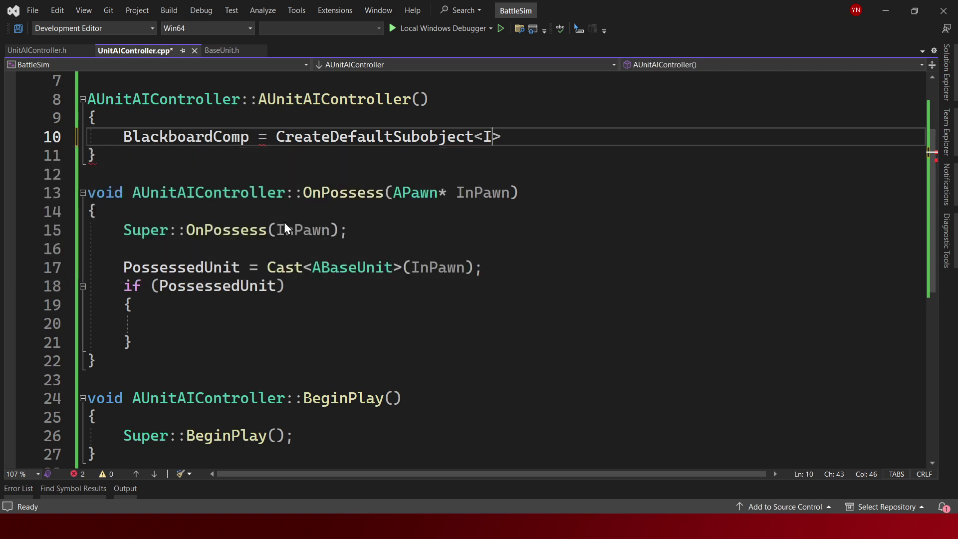
type("BlackboardCom")
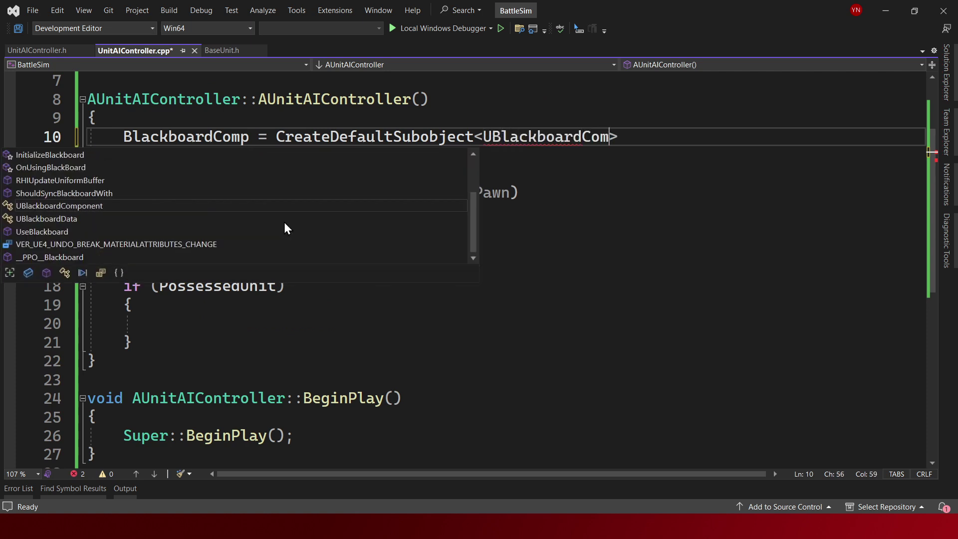
type("ponent>(TEXT(")
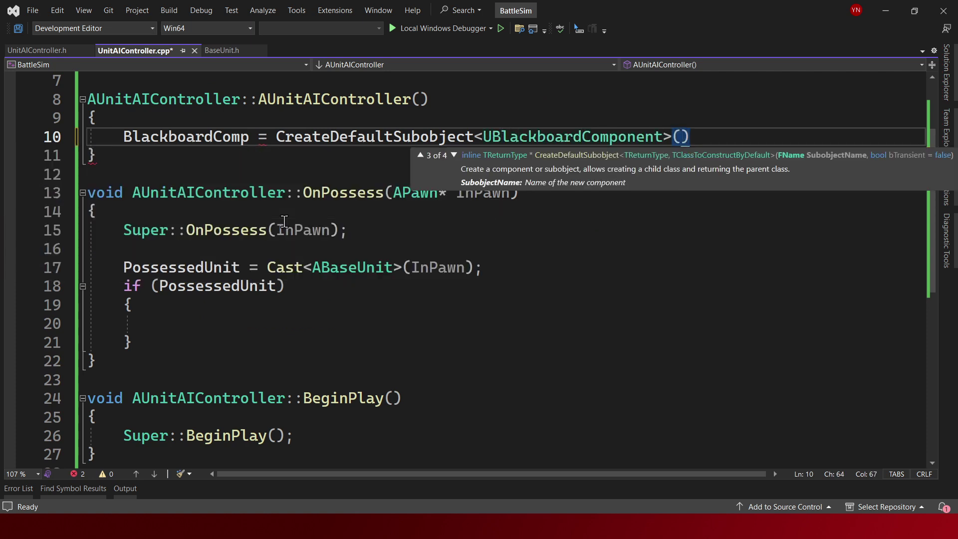
type("\"")
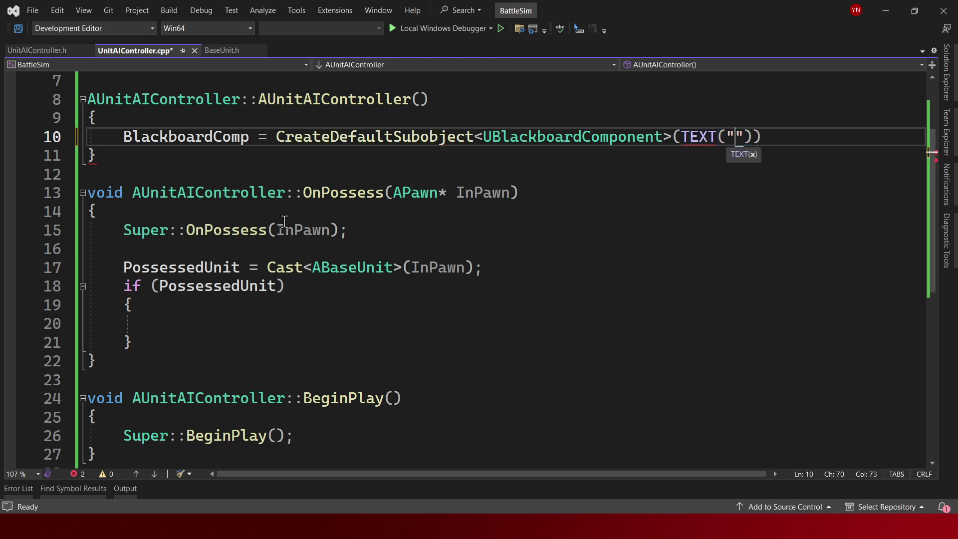
type("Blackboard Com")
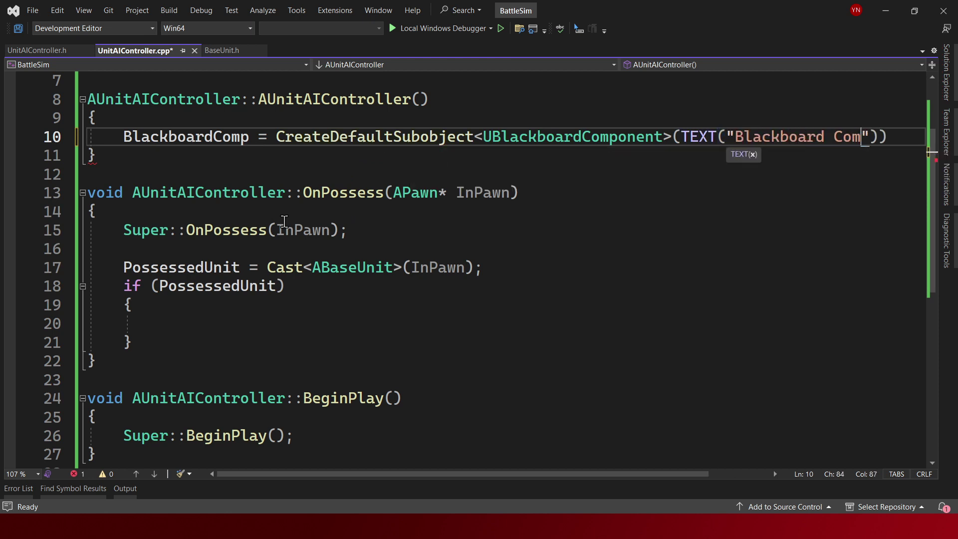
type("ponent\"));")
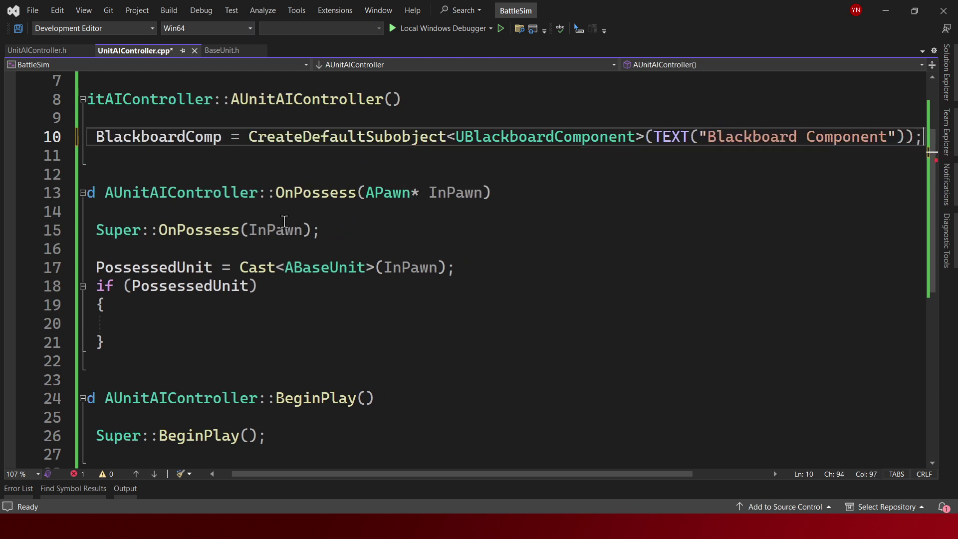
key("ctrl+s")
left_click(946, 75)
type("BlackboardComponent")
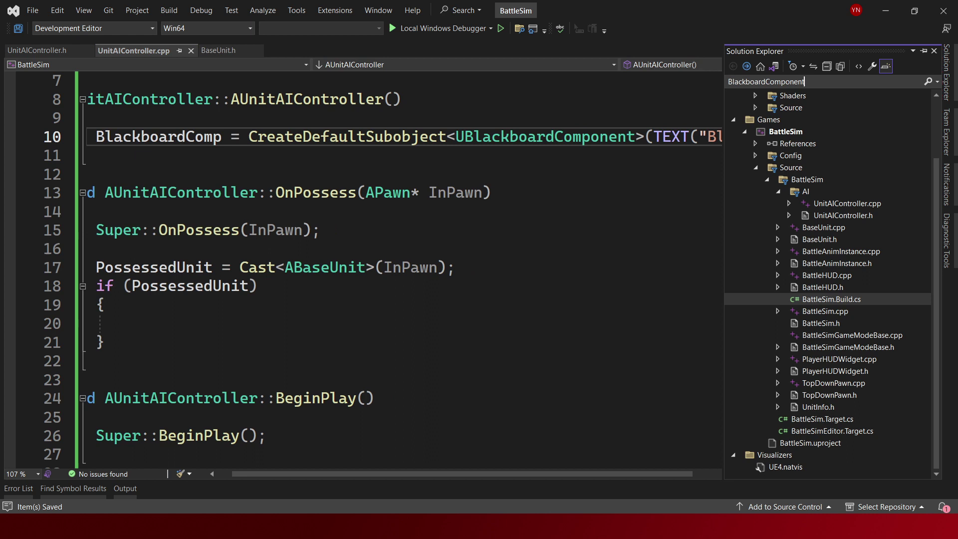
- Search Solution Explorer for the header and copy the BaseUnit include into a BehaviorTree include
type(".h")
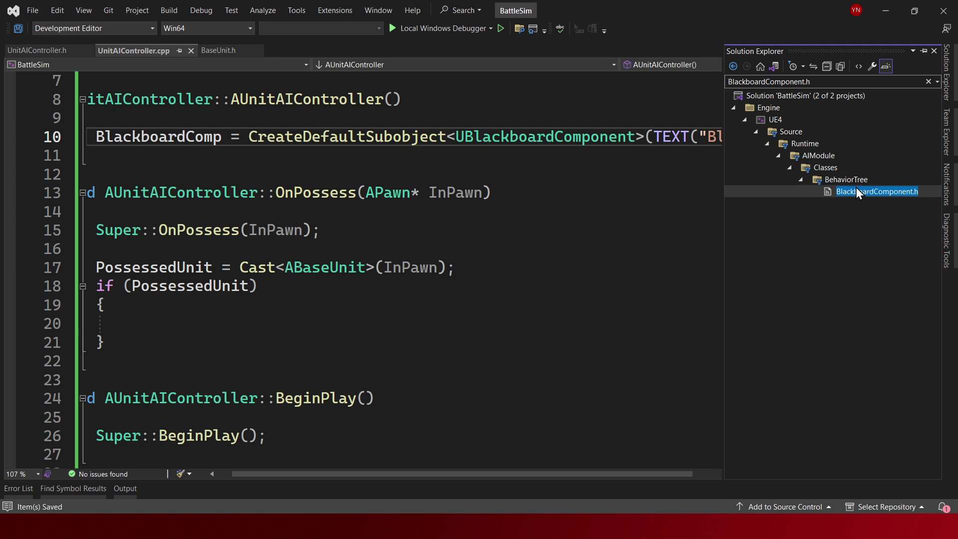
scroll(527, 268, "up", 2)
left_click(363, 161)
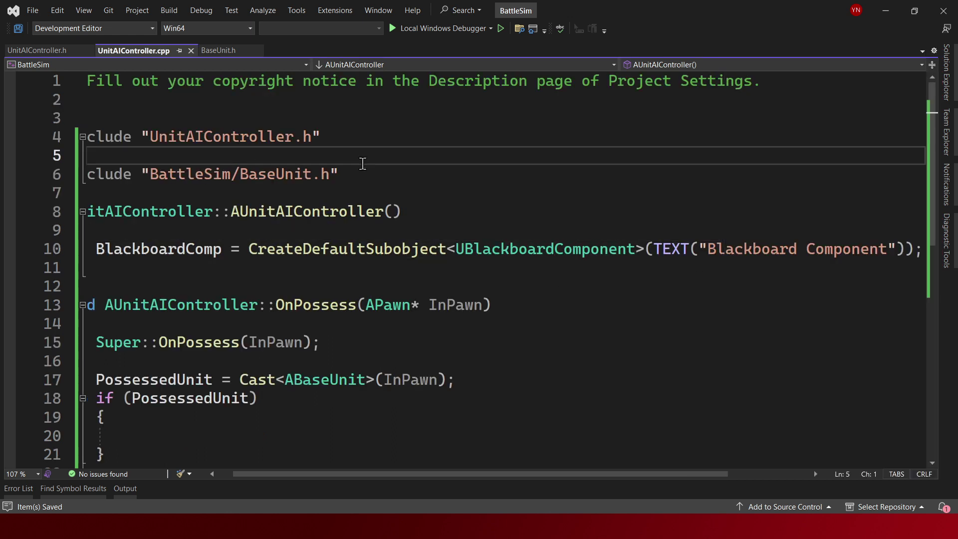
key("Down")
key("Down")
key("Up")
key("ctrl+d")
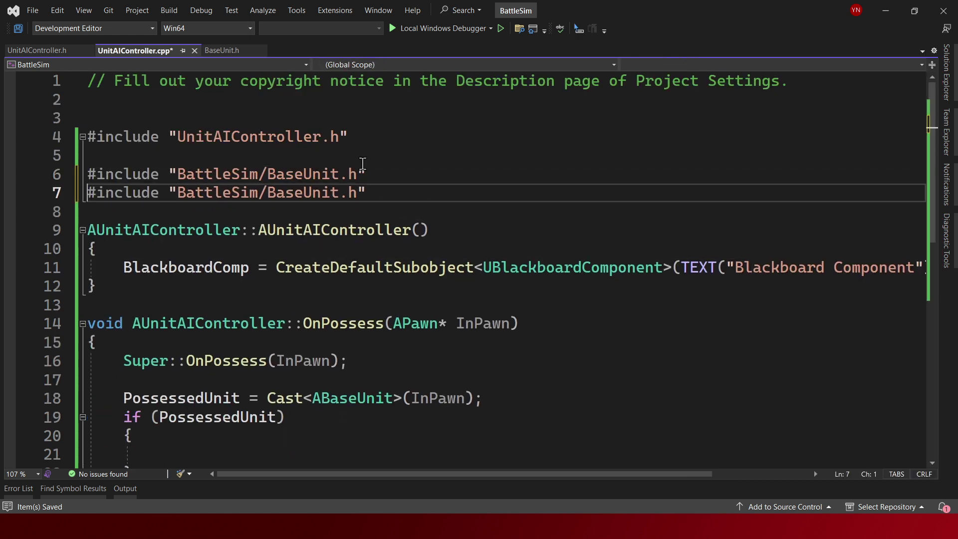
key("ctrl+shift+Right")
type("Behavi")
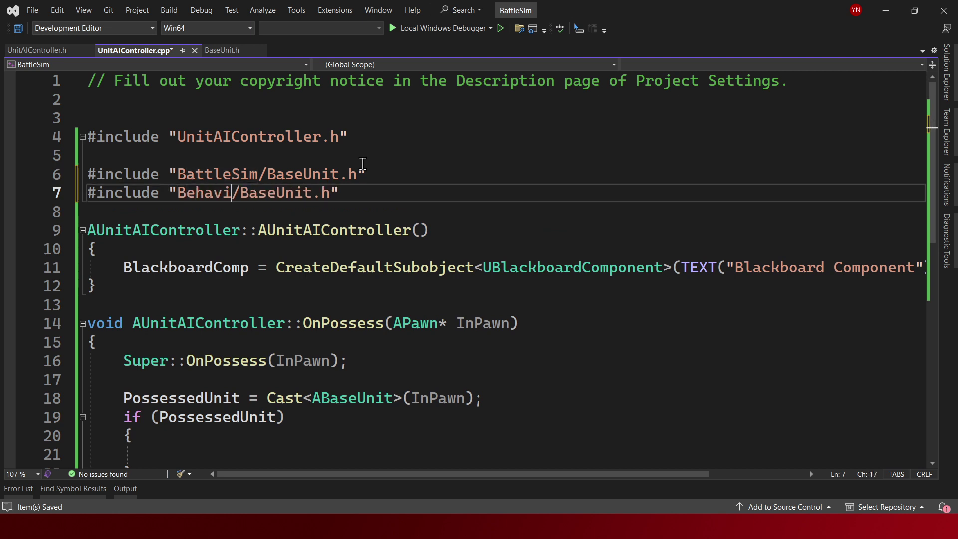
type("orTree")
key("ctrl+shift+Right")
type("B")
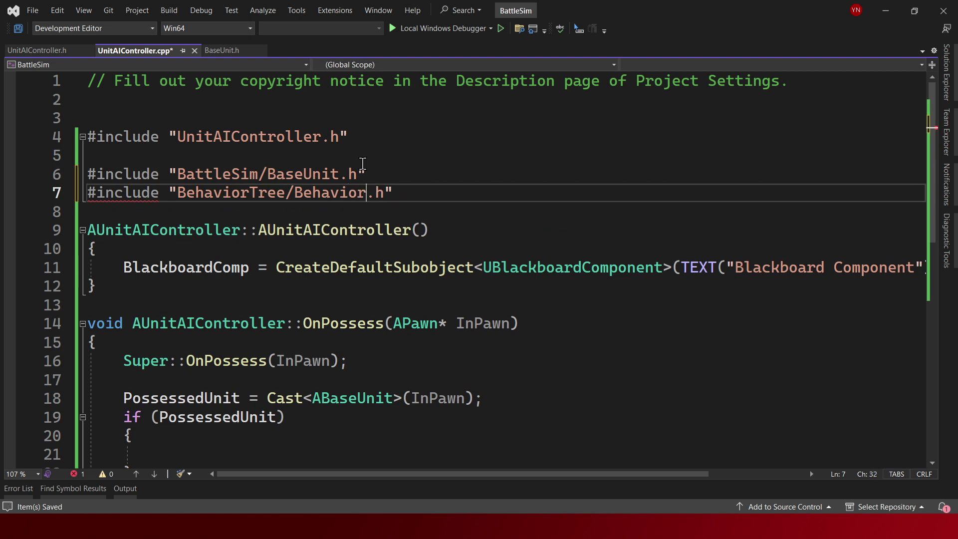
type("e")
key("ctrl+d")
key("ctrl+s")
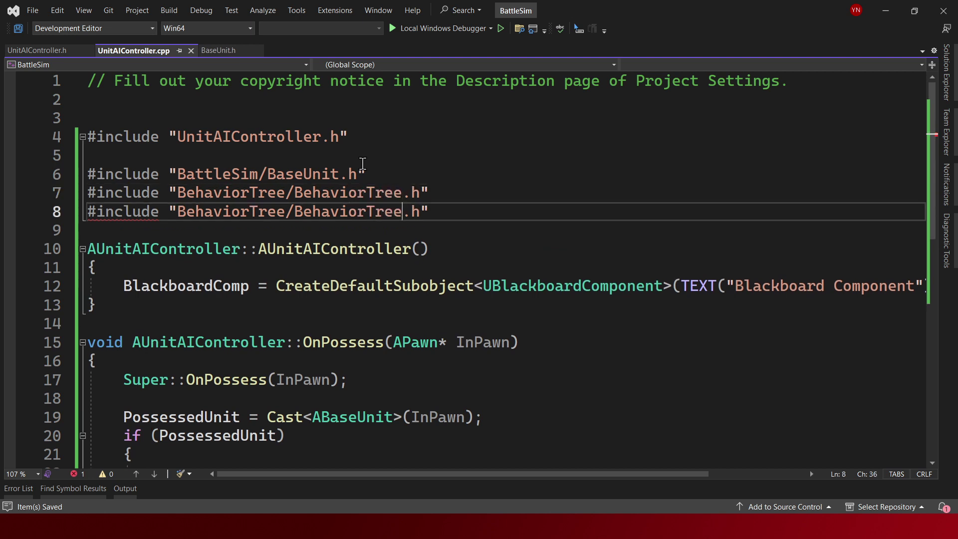
- Correct the new include to "BehaviorTree/BlackboardComponent.h" and start building the project
key("Up")
key("ctrl+x")
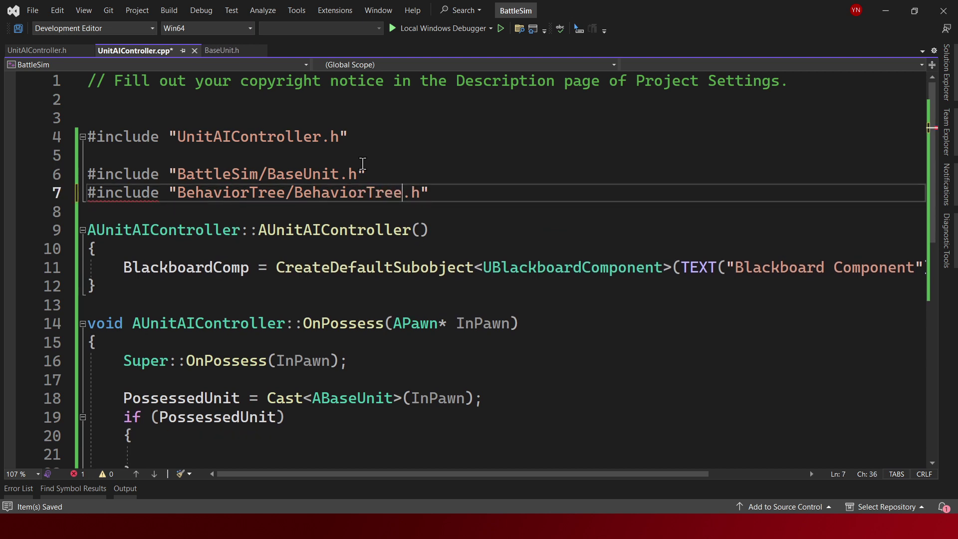
key("ctrl+shift+Left")
type("BV")
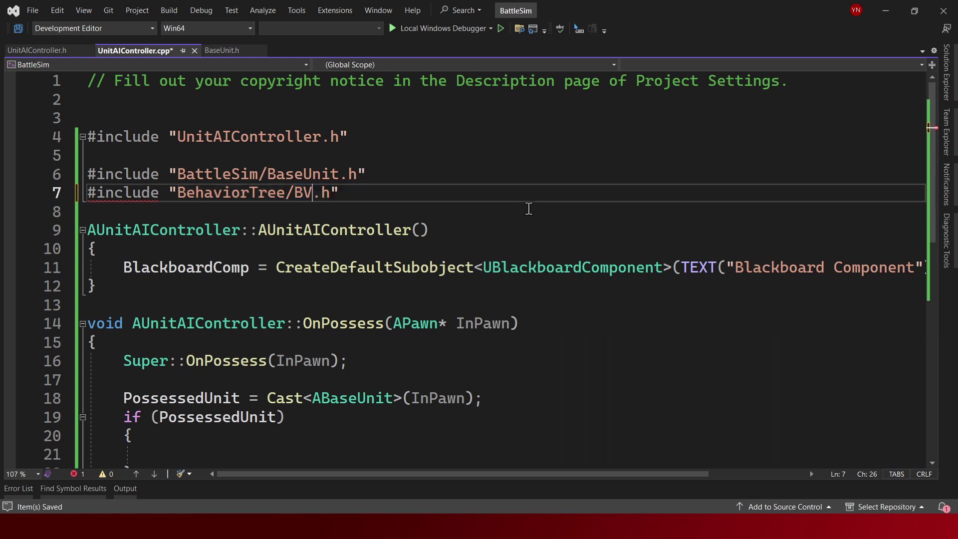
type("lackboardComponent")
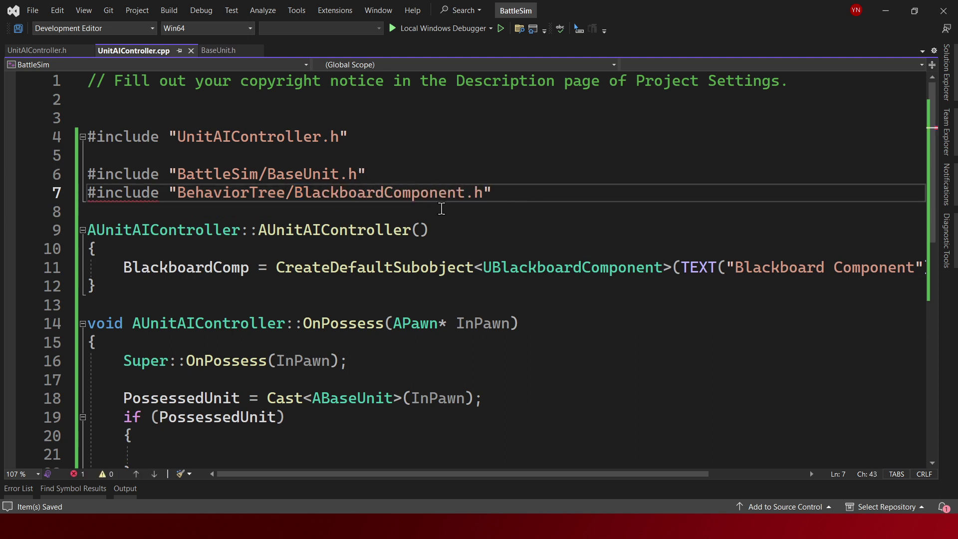
left_click(214, 207)
left_click(241, 197)
left_click(518, 181)
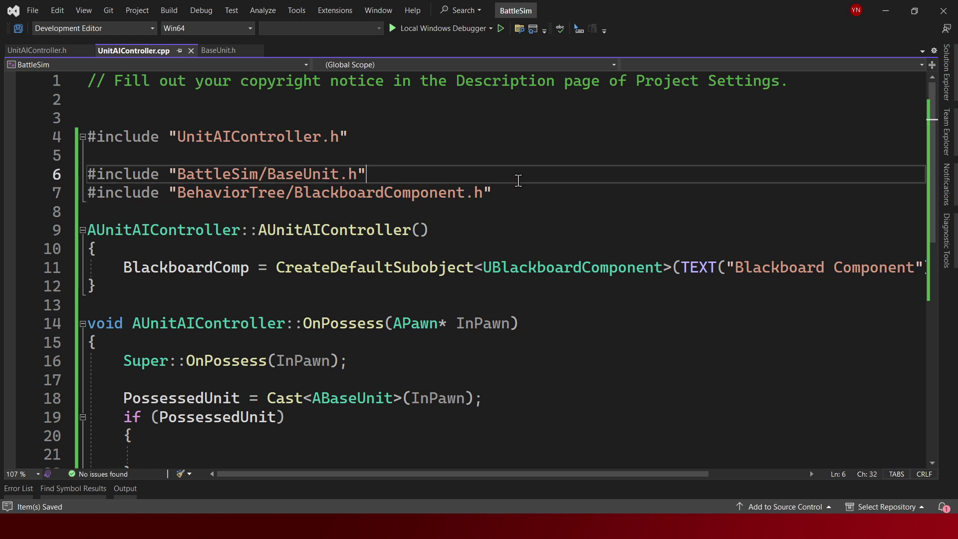
left_click(534, 189)
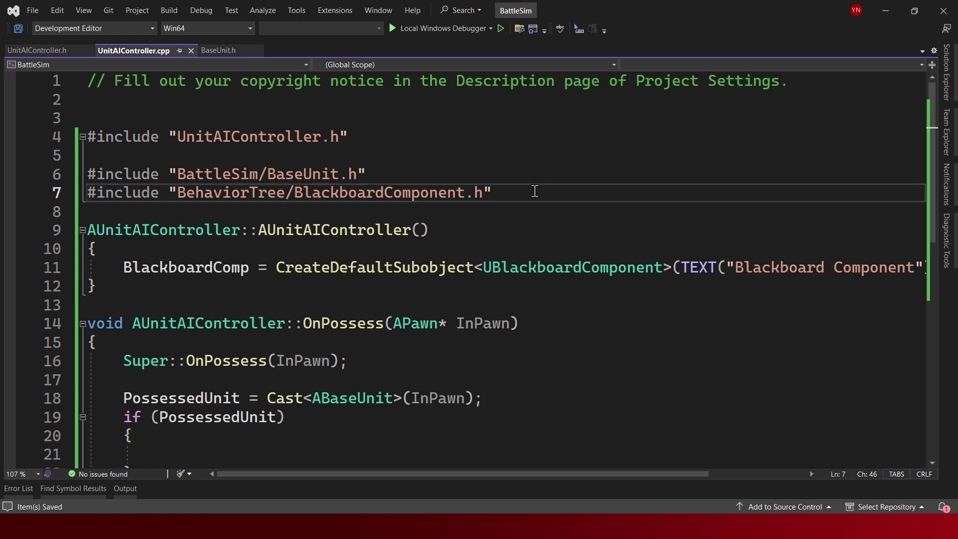
key("ctrl+shift+b")
- Follow the build output until the BattleSim Development_Editor build succeeds with 0 failed
scroll(520, 168, "down", 1)
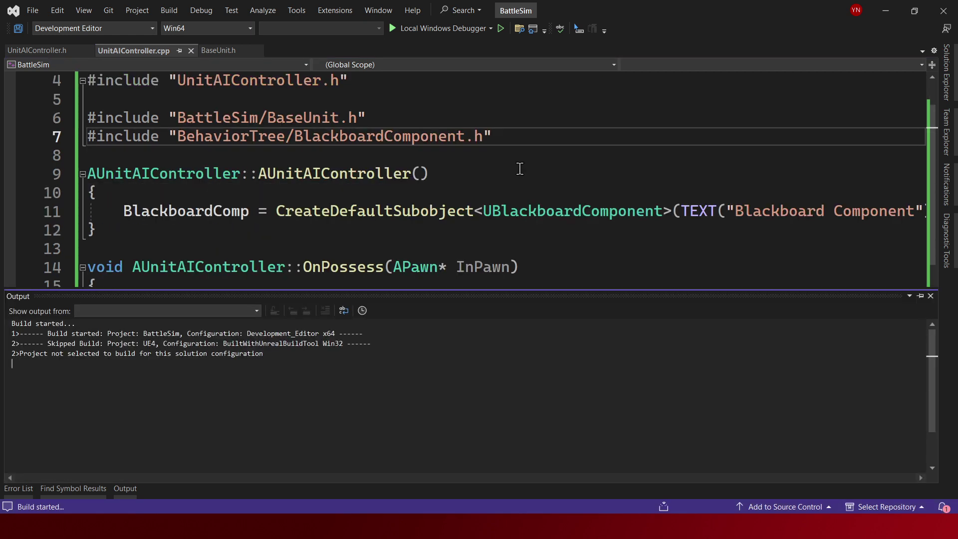
left_click(420, 174)
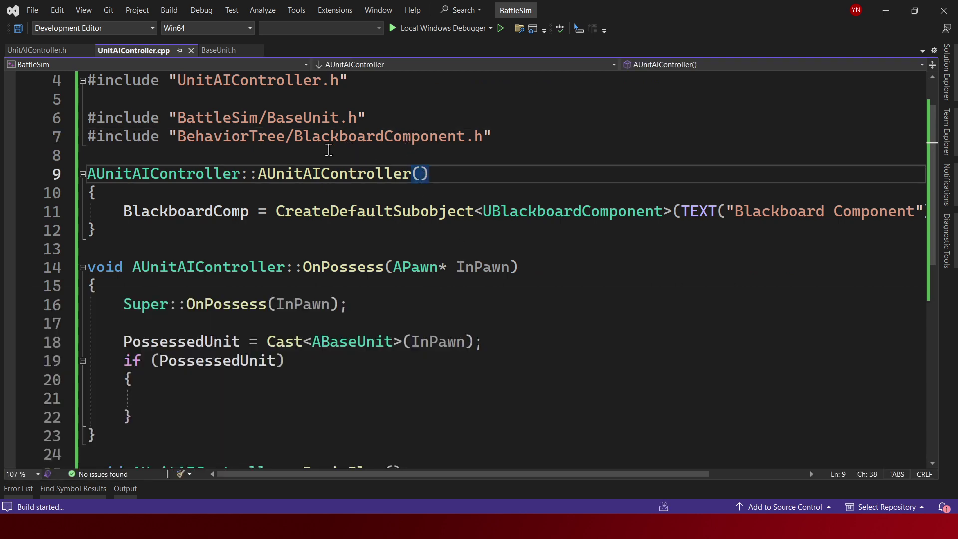
scroll(364, 259, "down", 1)
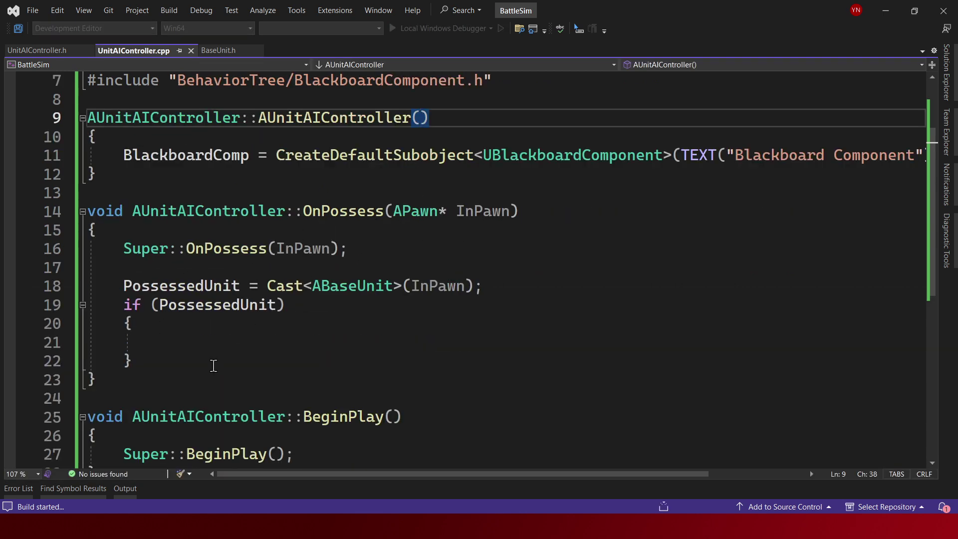
left_click(132, 504)
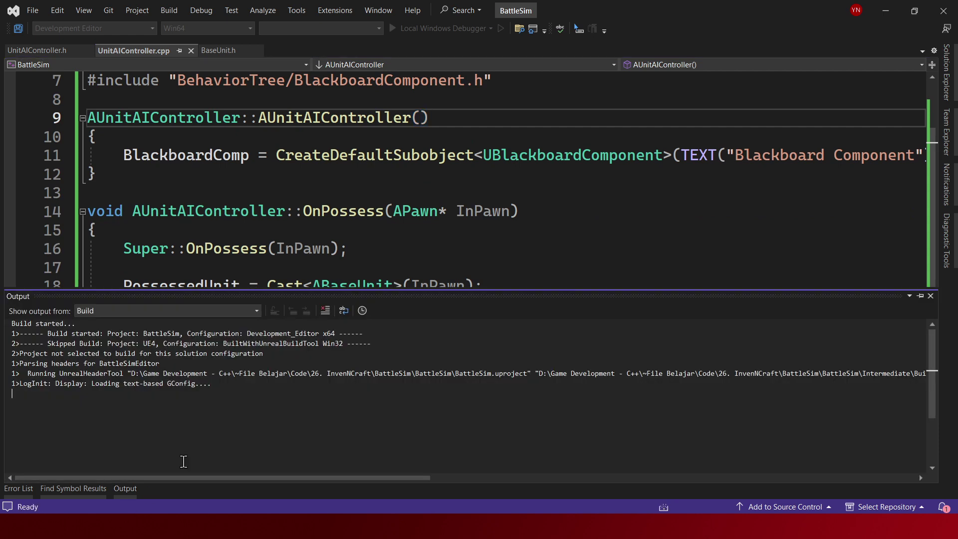
left_click(310, 249)
left_click(125, 488)
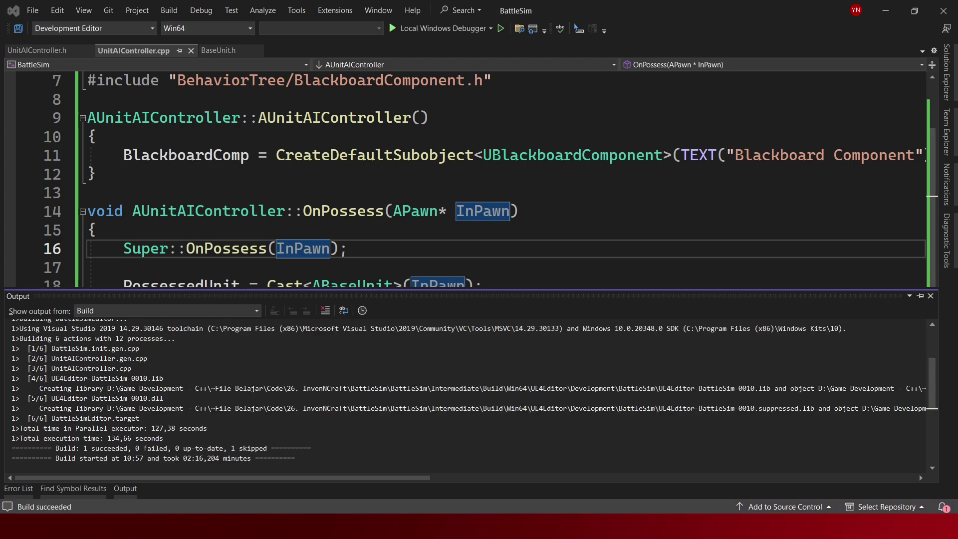
key("alt+Tab")
- Create a new folder named AI inside 1_Blueprint
right_click(457, 443)
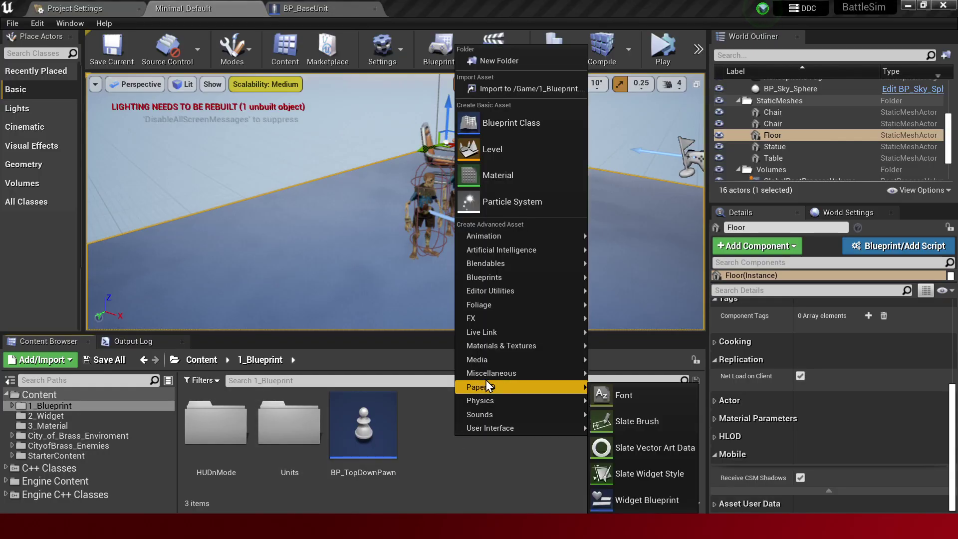
left_click(498, 60)
type("AI")
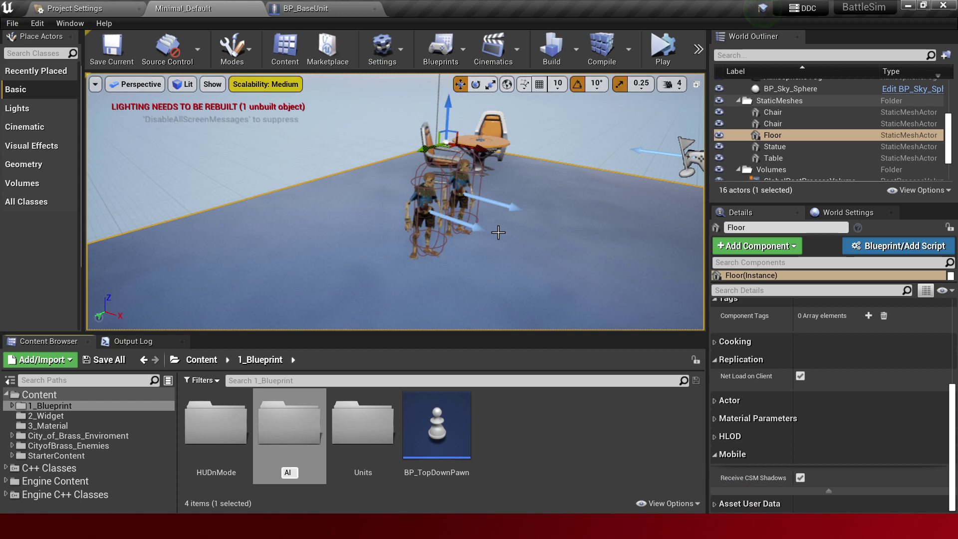
key("Return")
- Create a Blueprint class based on the UnitAIController C++ class, saved in 1_Blueprint/AI
left_click(70, 469)
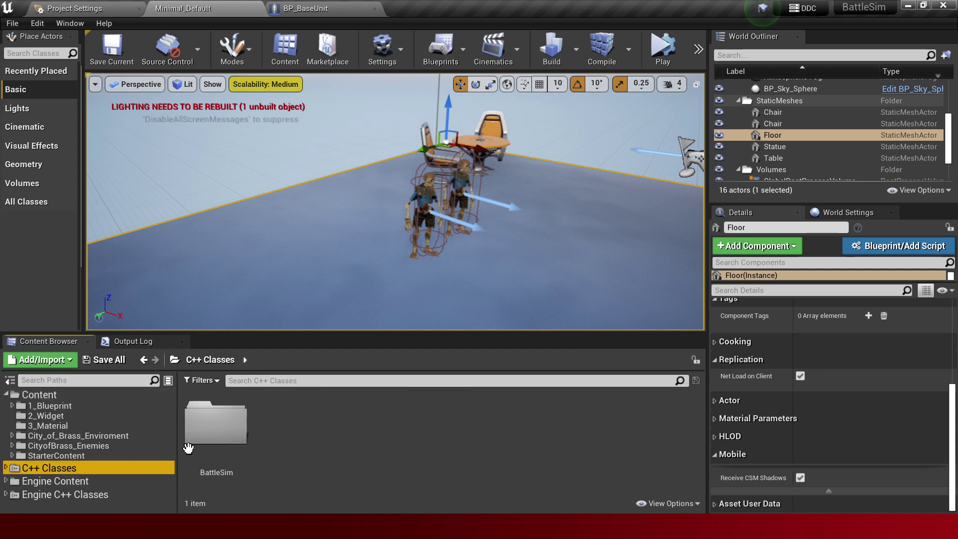
double_click(216, 429)
double_click(224, 439)
right_click(227, 443)
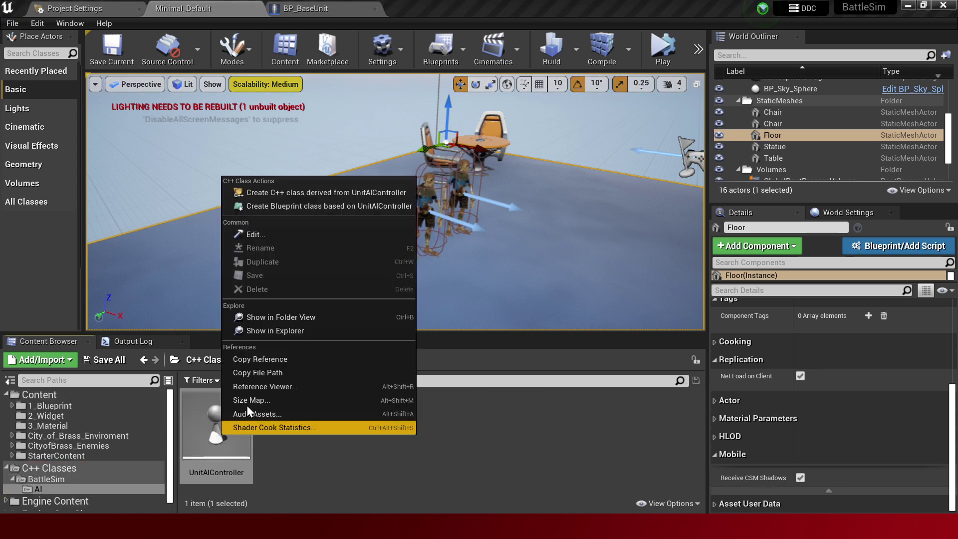
left_click(282, 211)
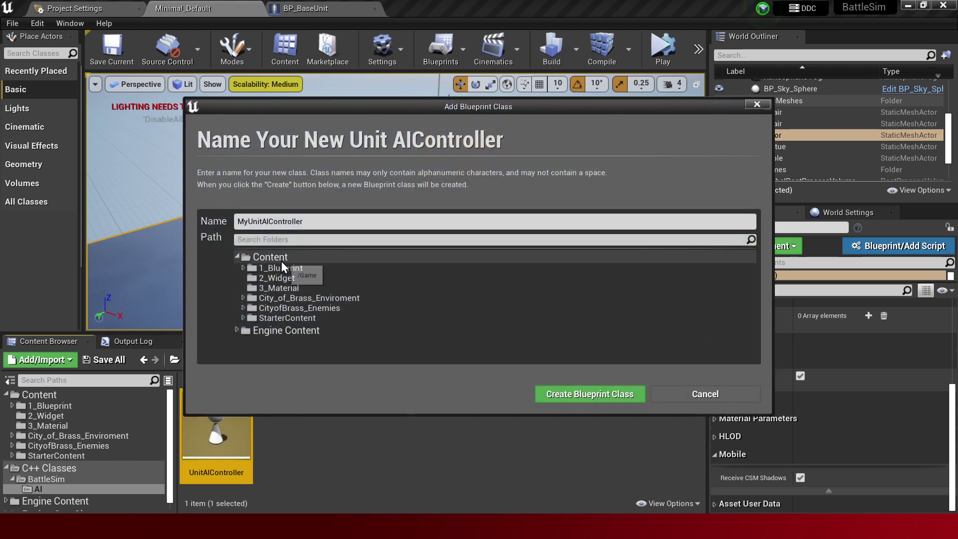
double_click(292, 268)
left_click(296, 278)
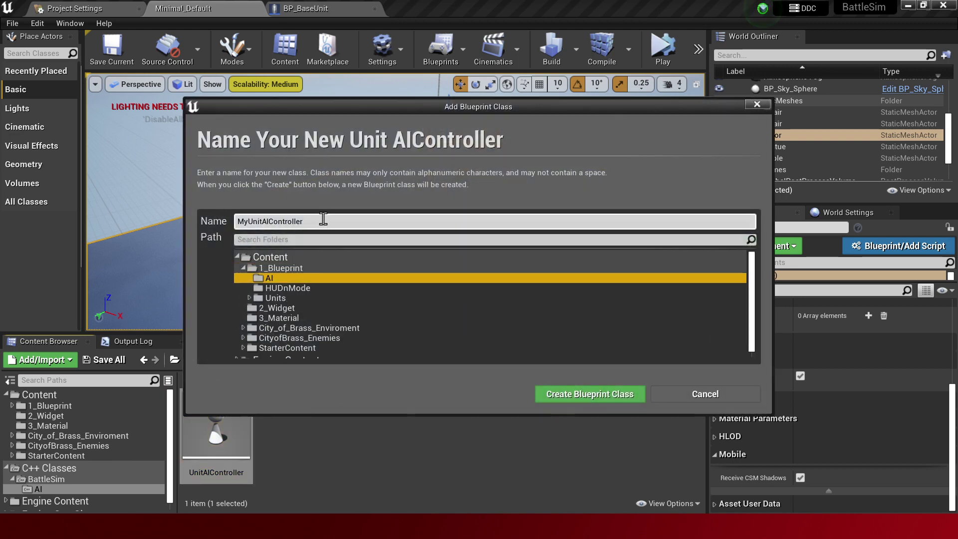
left_click_drag(253, 221, 176, 227)
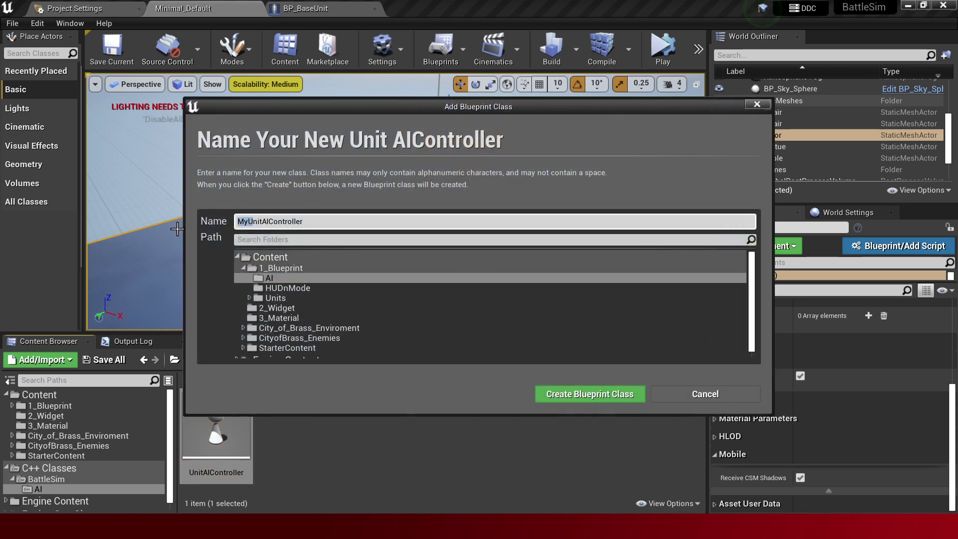
type("BP_I")
key("Return")
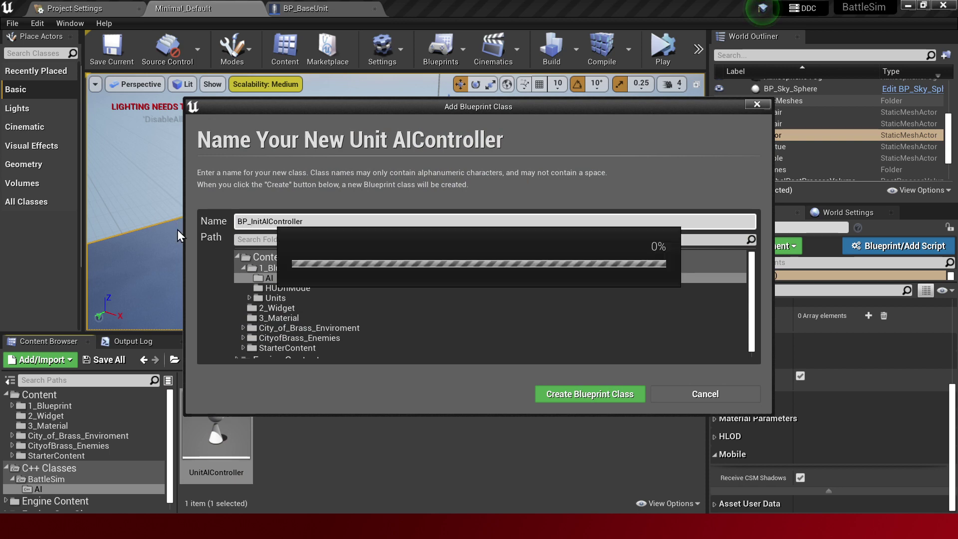
- Rename the new controller Blueprint to BP_UnitAIController
left_click(183, 15)
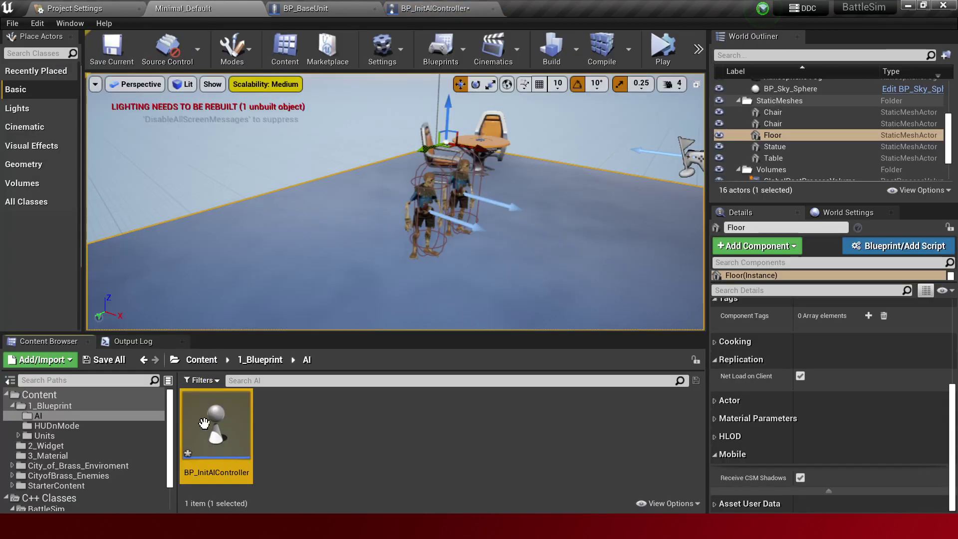
left_click(229, 437)
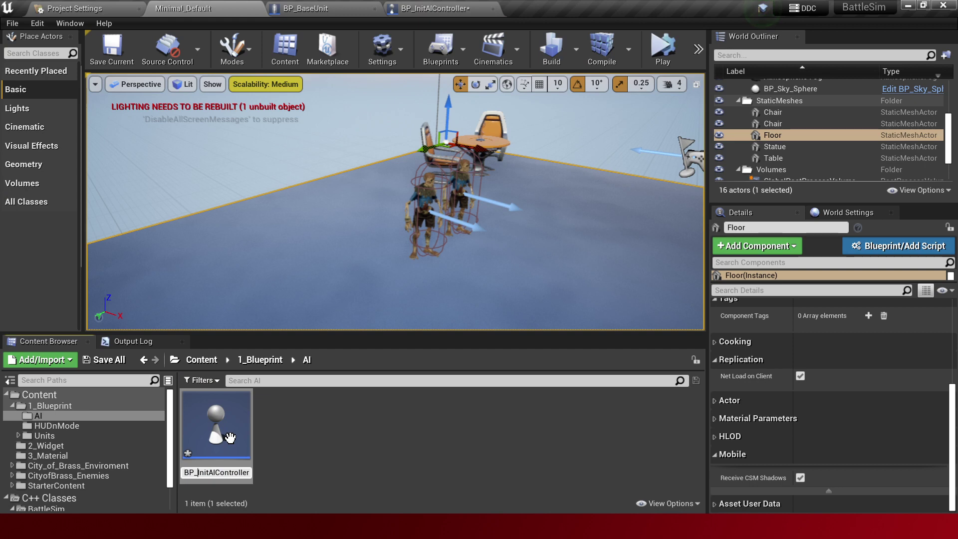
type("BP_UnitAIController")
key("Return")
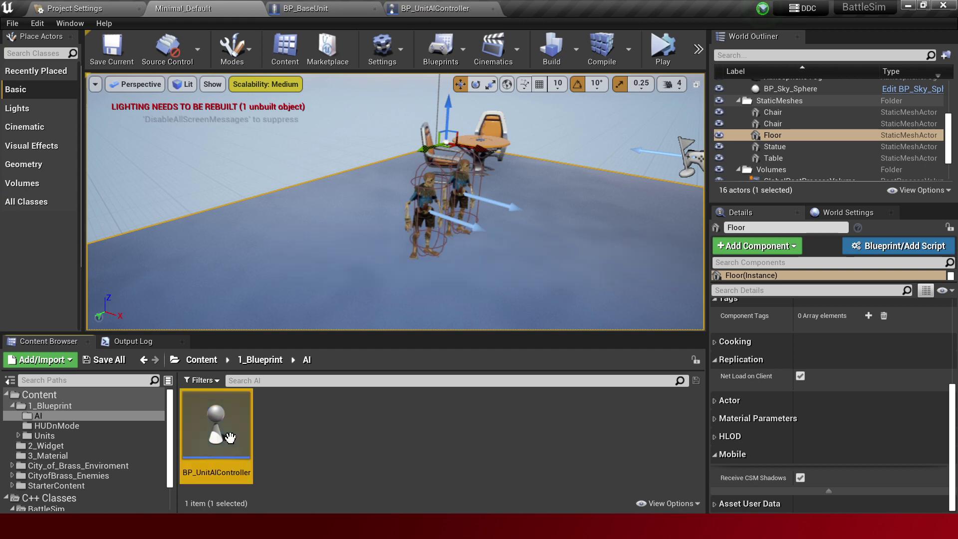
- Compile BP_BaseUnit and set Auto Possess AI to Placed in World or Spawned with BP_UnitAIController
left_click(469, 9)
left_click(309, 9)
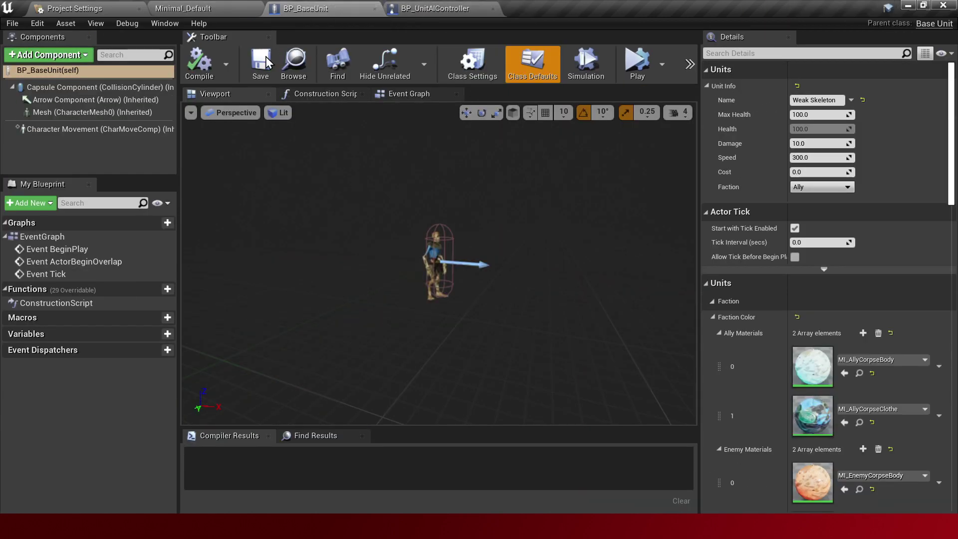
left_click(210, 63)
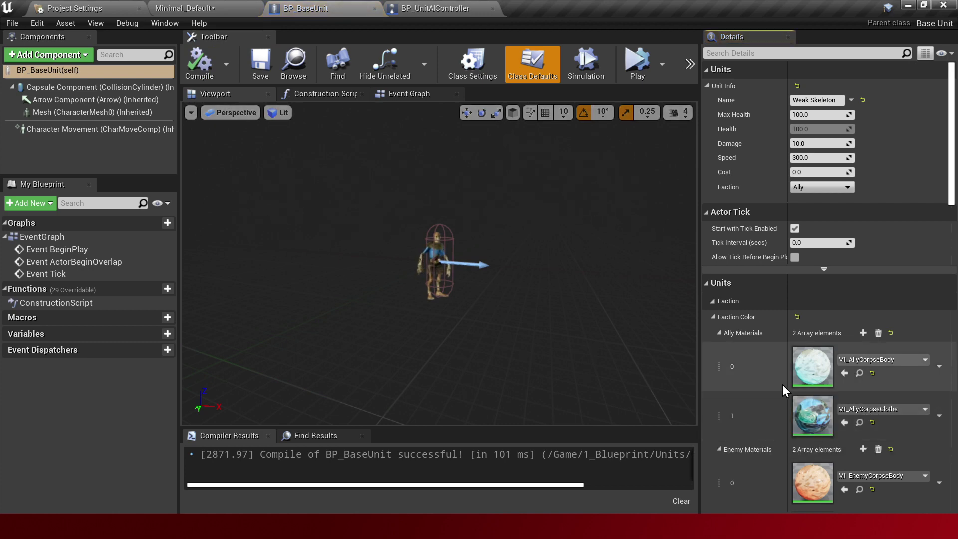
left_click(745, 53)
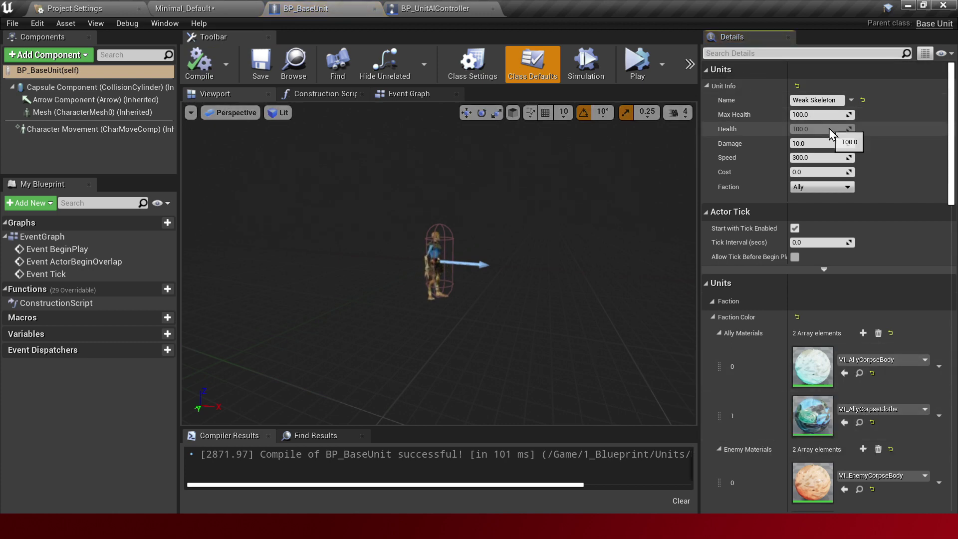
type("ai")
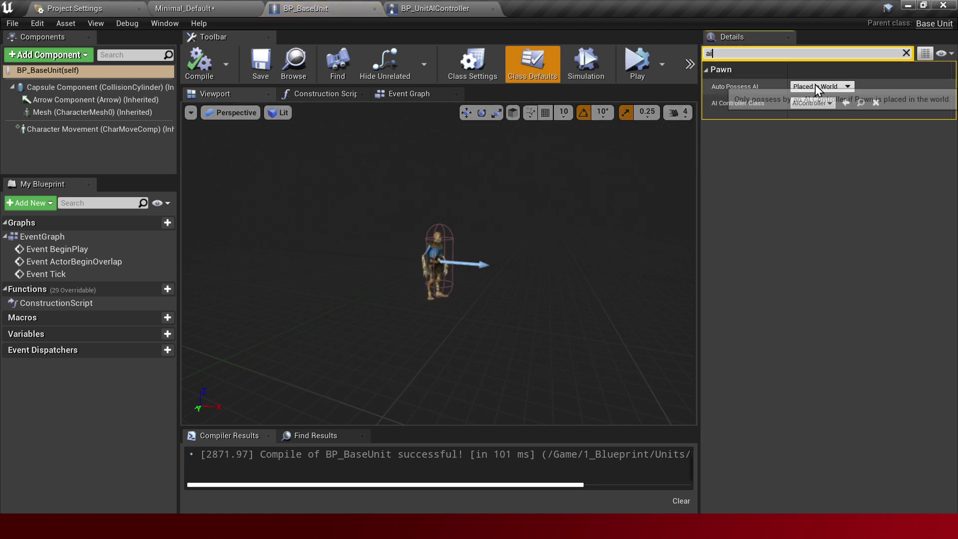
left_click(816, 85)
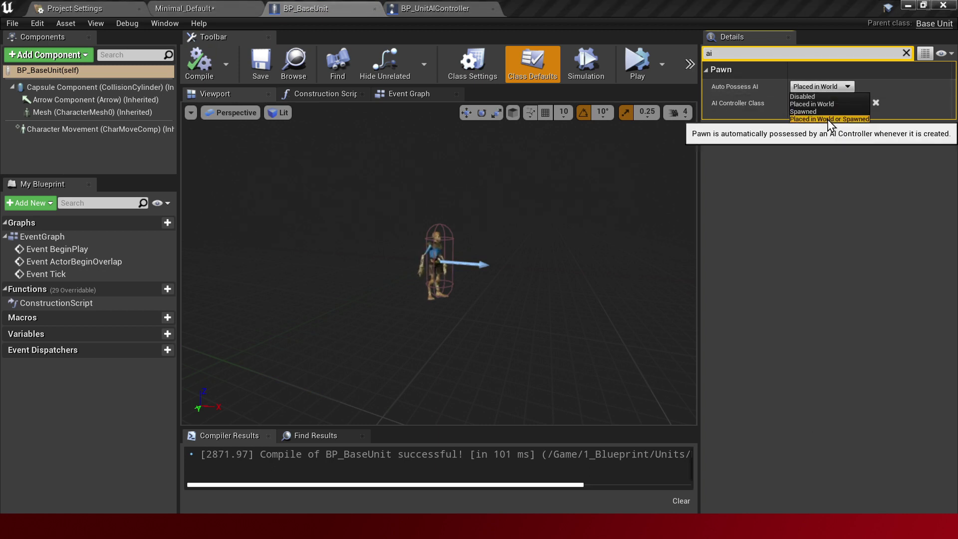
left_click(828, 119)
left_click(813, 103)
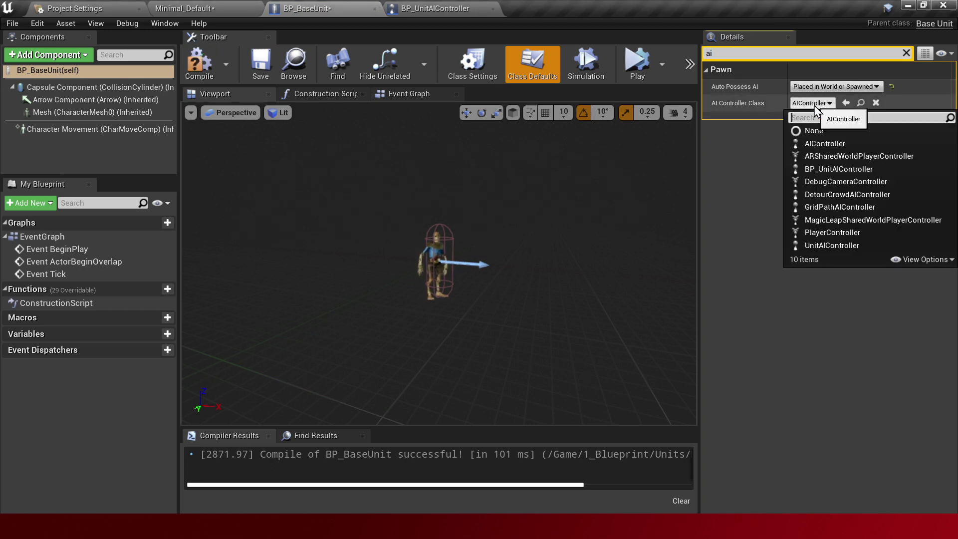
left_click(844, 168)
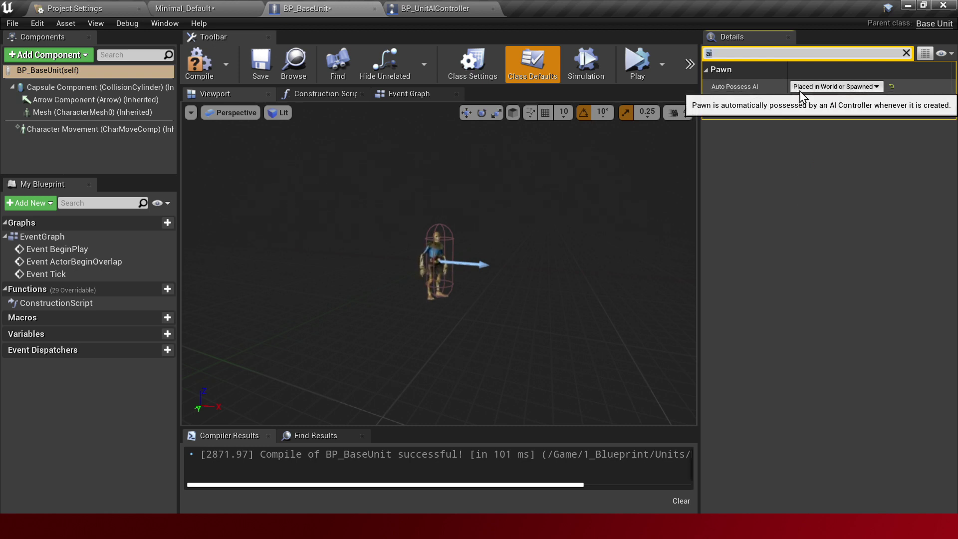
- Select the BP_BaseUnit2 unit in Minimal_Default and compare it with the two Blueprints
left_click(192, 9)
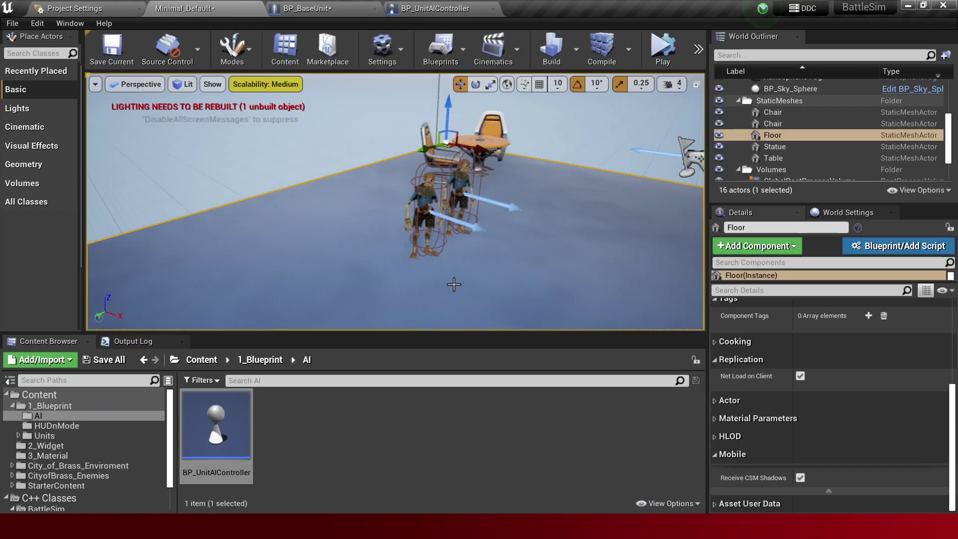
left_click(469, 197)
left_click(474, 200)
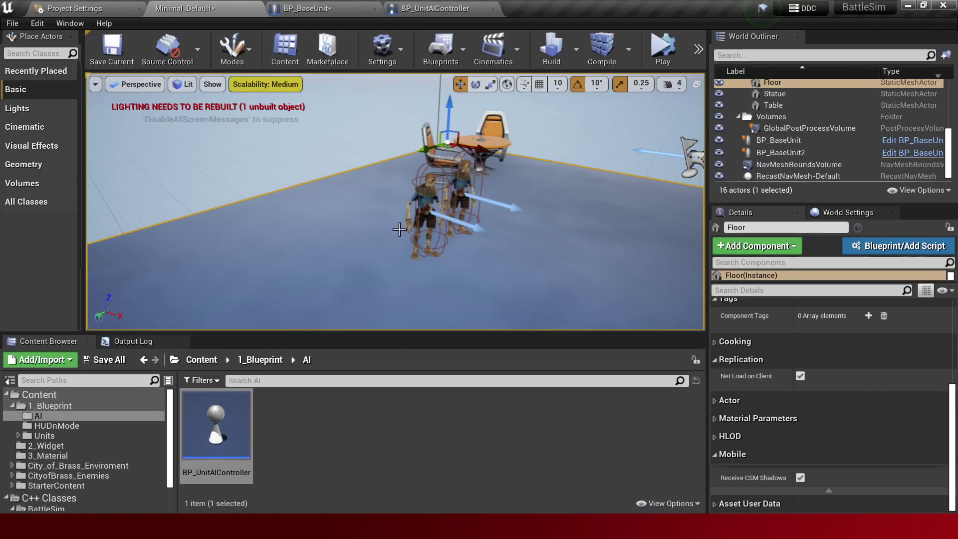
left_click(425, 192)
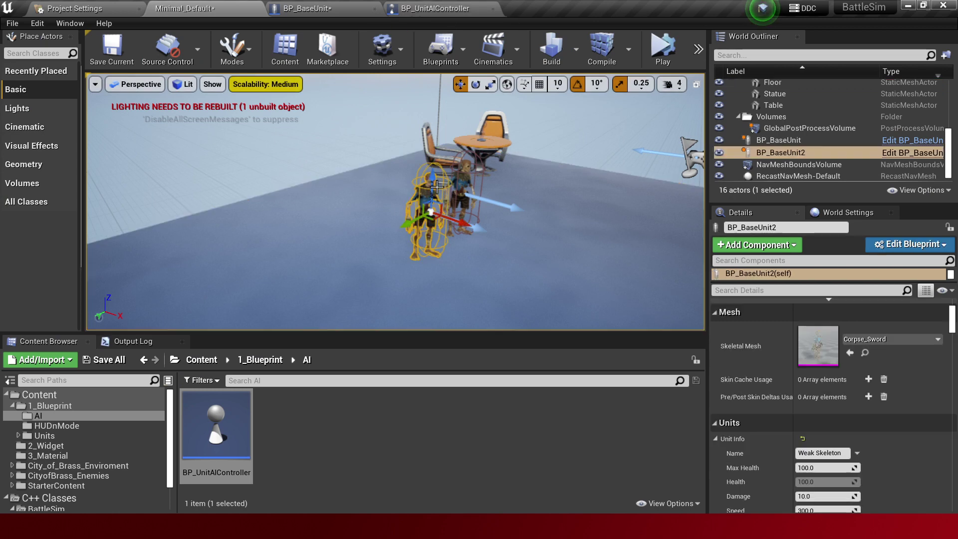
left_click(434, 8)
left_click(353, 7)
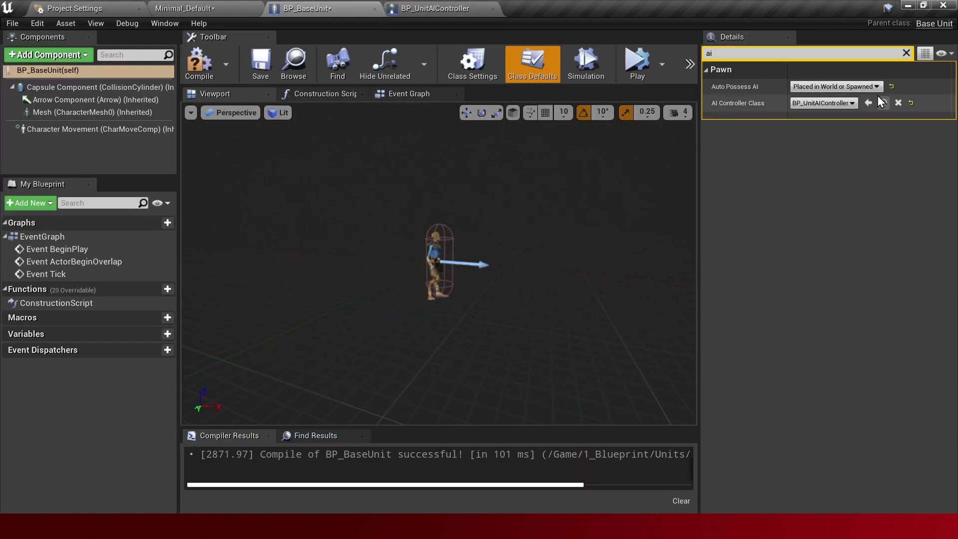
left_click(234, 8)
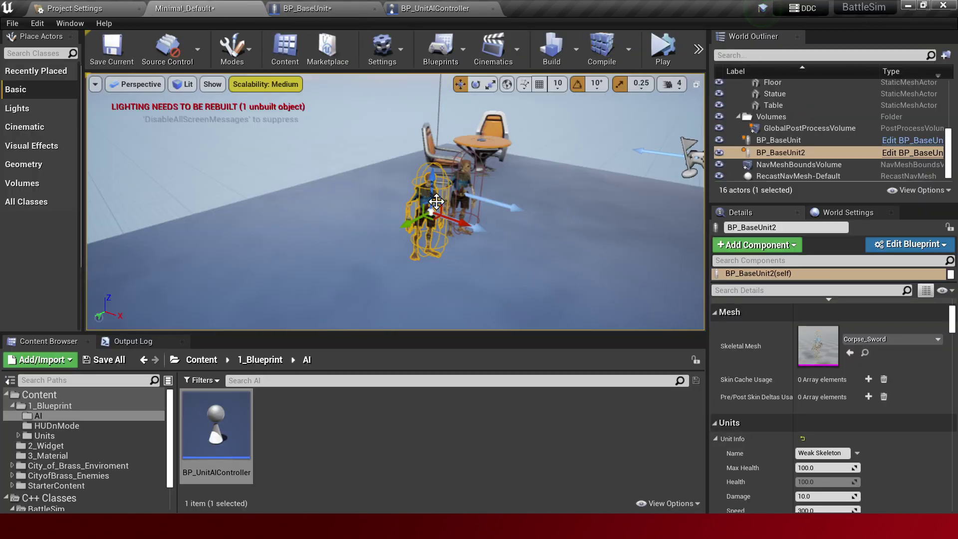
left_click(452, 8)
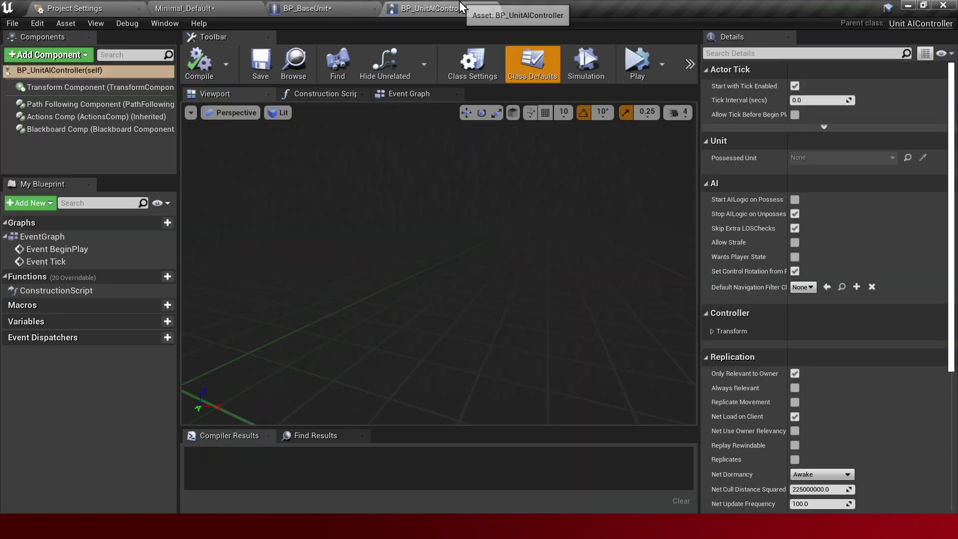
left_click(268, 7)
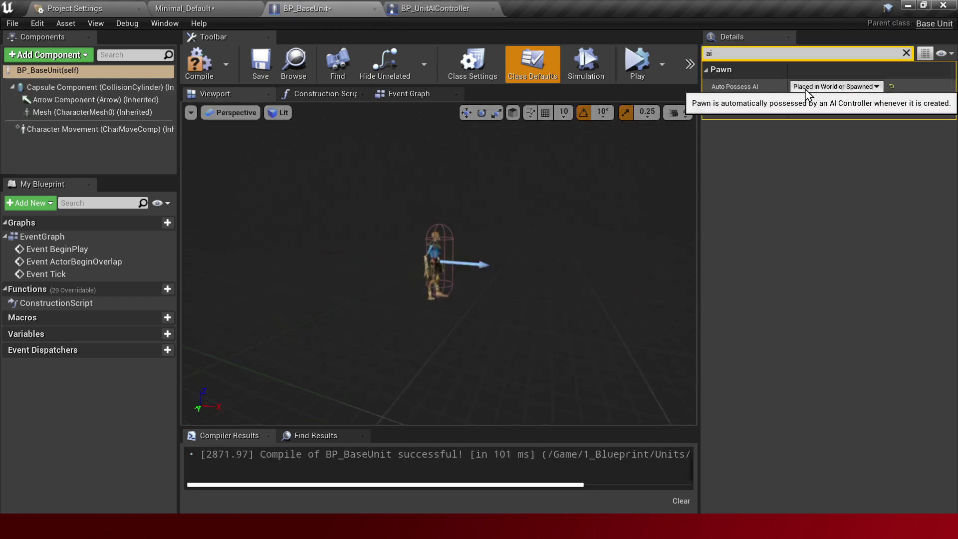
- Save the Minimal_Default level and the BP_BaseUnit Blueprint
left_click(217, 7)
left_click(122, 61)
left_click(364, 6)
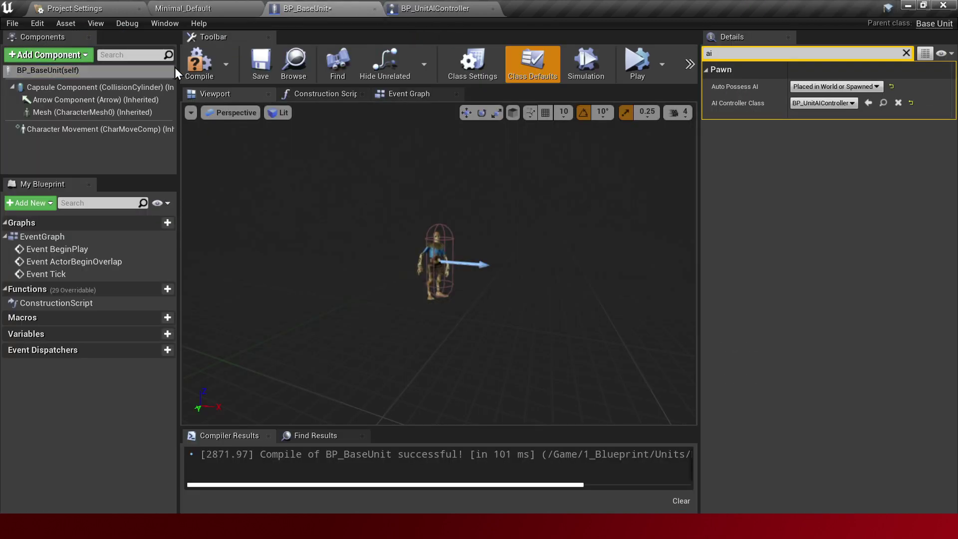
left_click(261, 62)
- Check that BP_UnitAIController's Blackboard Comp leaves Default Blackboard Asset set to None
left_click(439, 9)
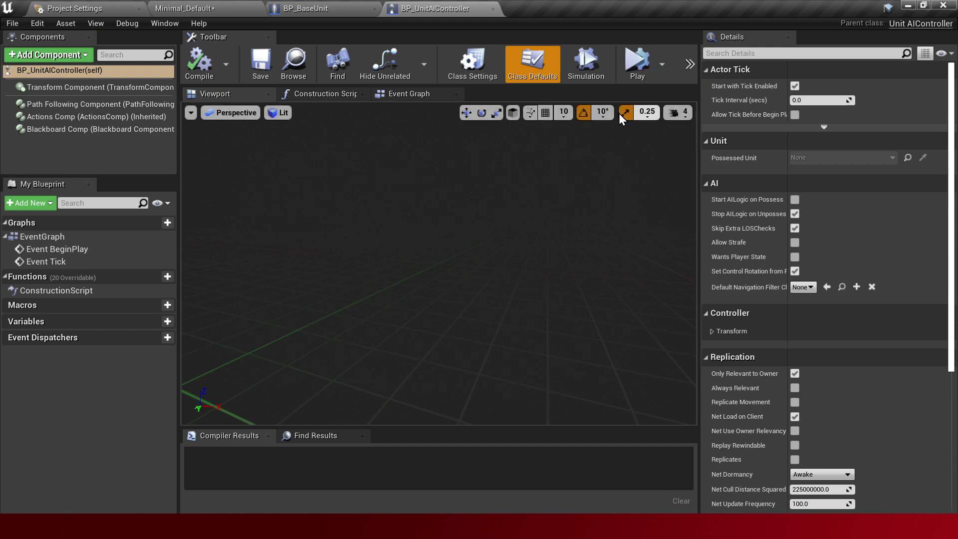
left_click(226, 91)
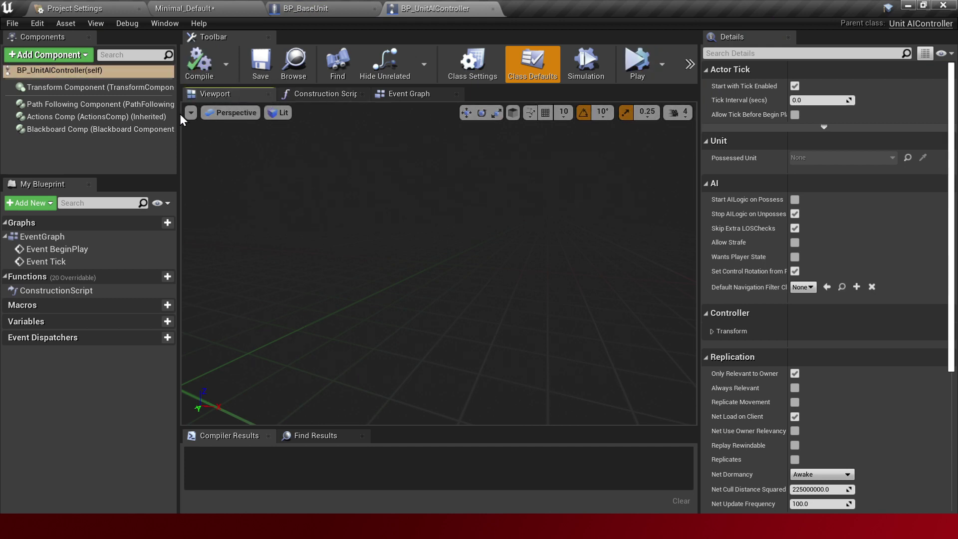
left_click(116, 129)
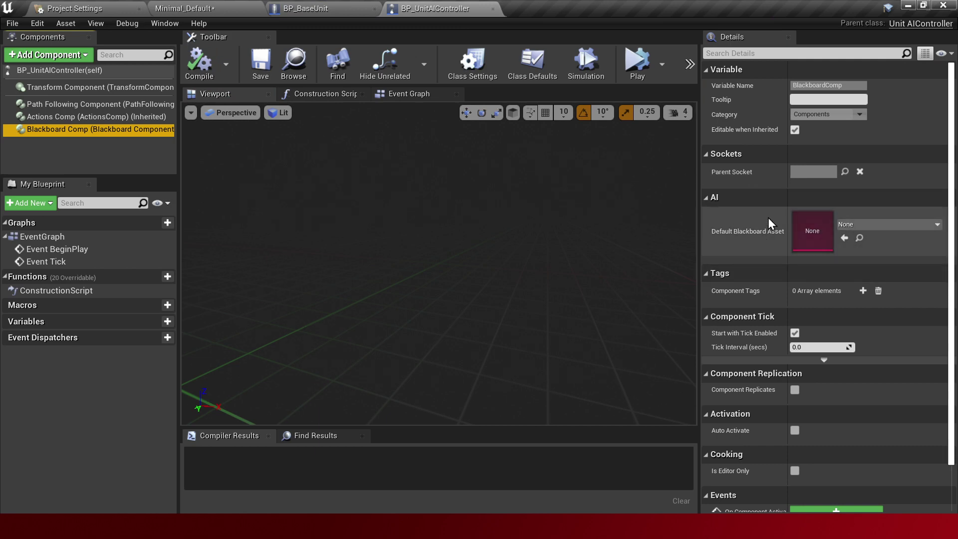
left_click(319, 9)
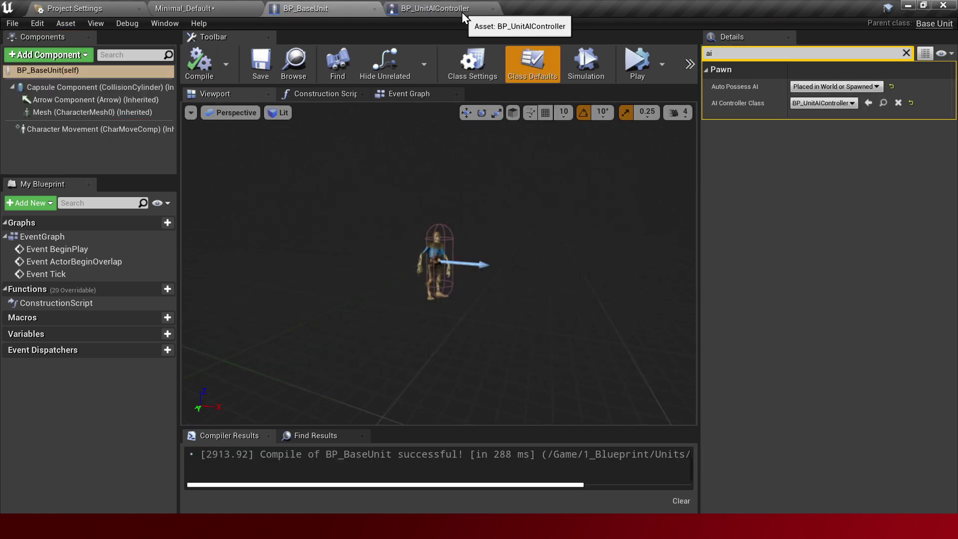
left_click(462, 12)
left_click(353, 2)
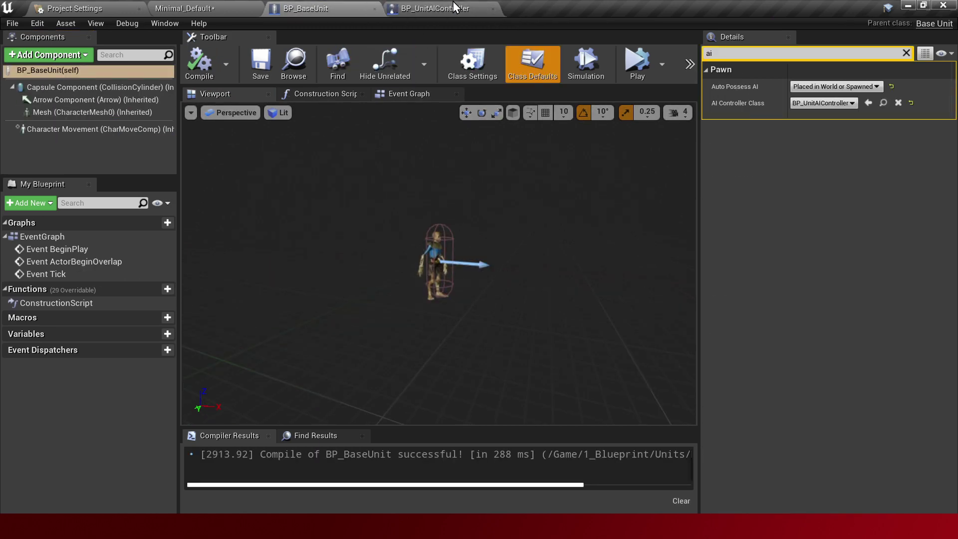
left_click(453, 2)
scroll(773, 279, "down", 2)
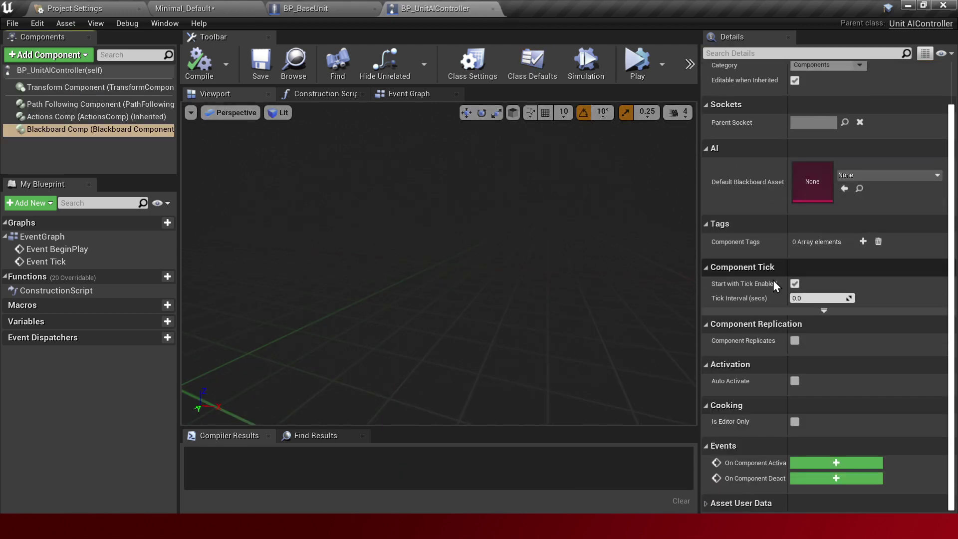
scroll(778, 280, "up", 2)
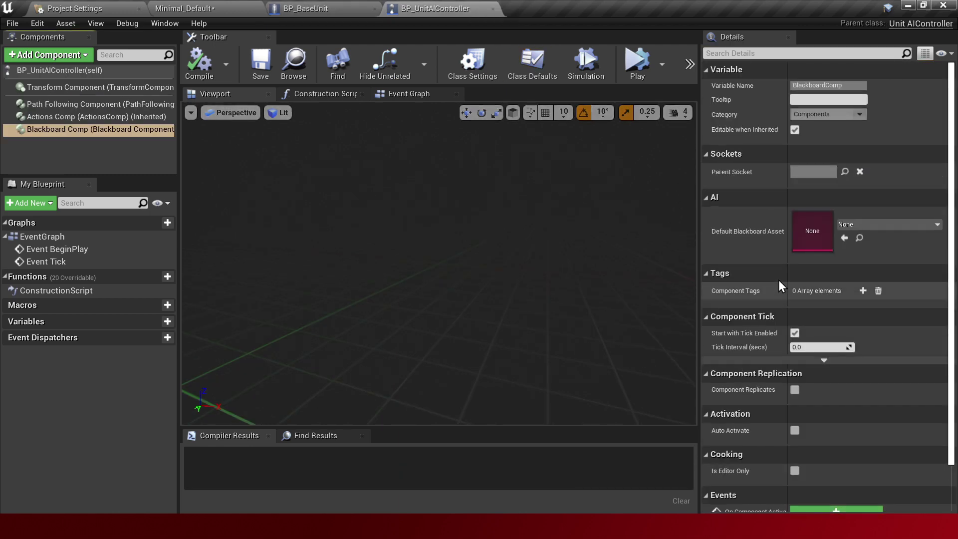
left_click(913, 227)
left_click(892, 243)
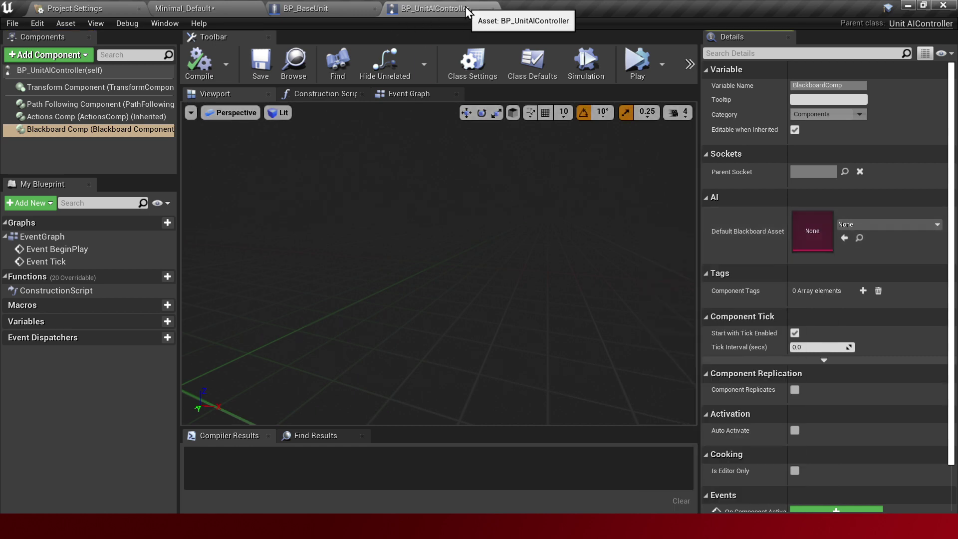
left_click(329, 9)
- Create a Behavior Tree asset named BT_Unit in the AI folder
left_click(217, 8)
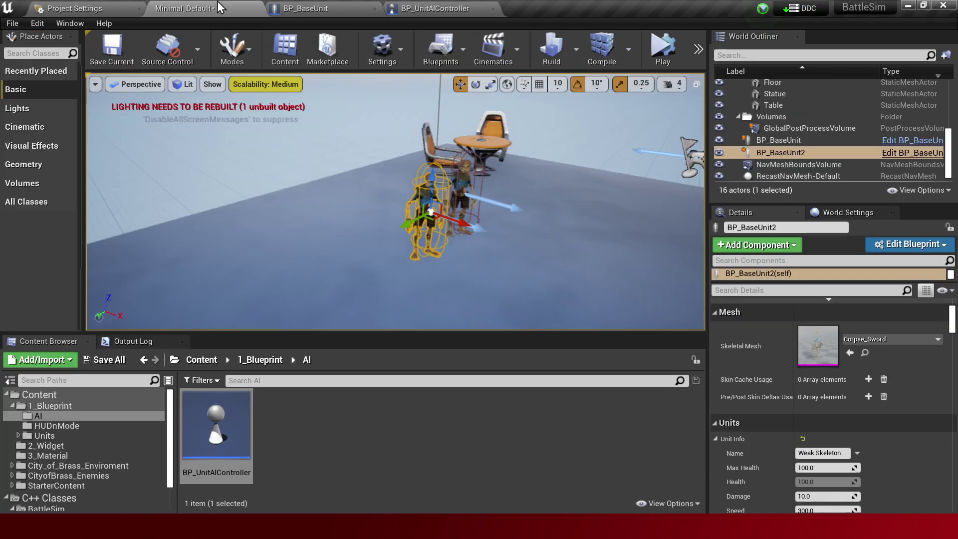
left_click(308, 420)
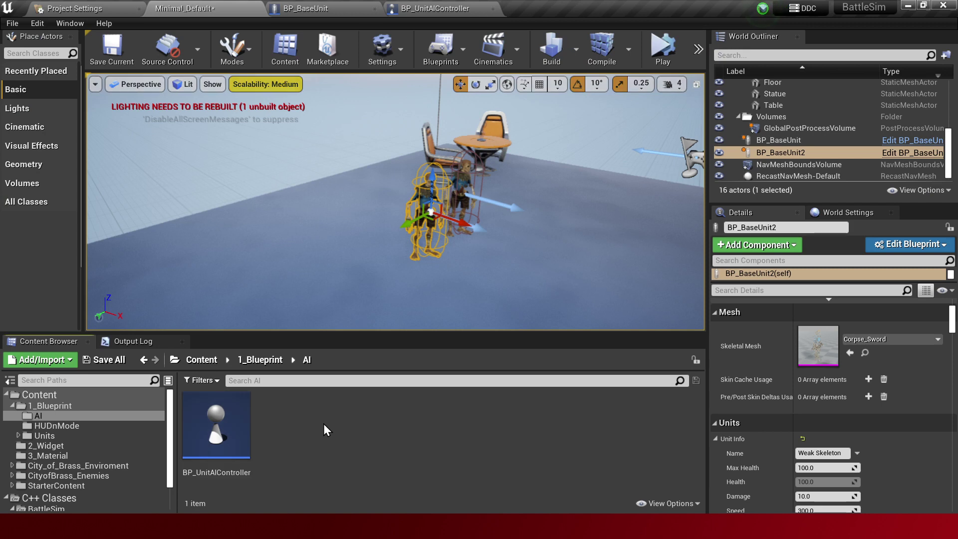
right_click(313, 427)
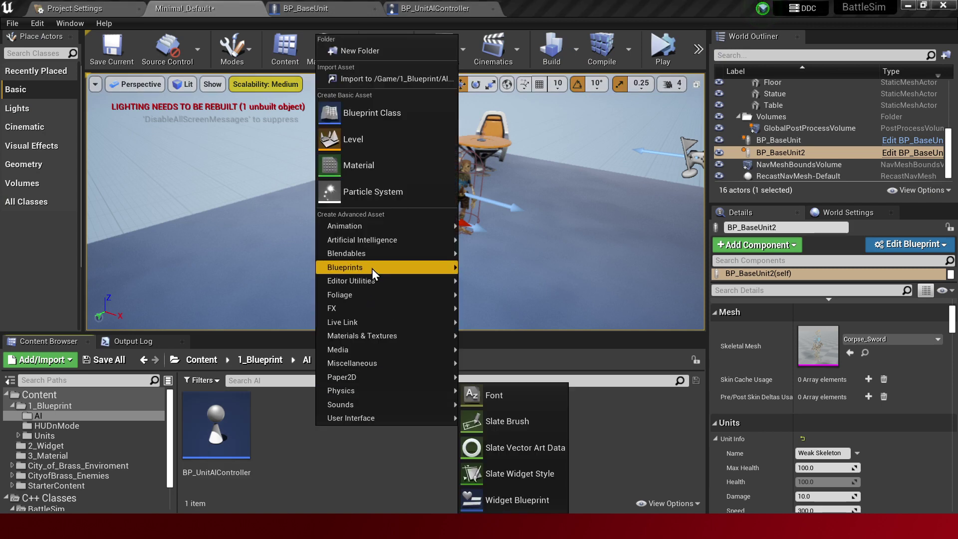
mouse_move(372, 265)
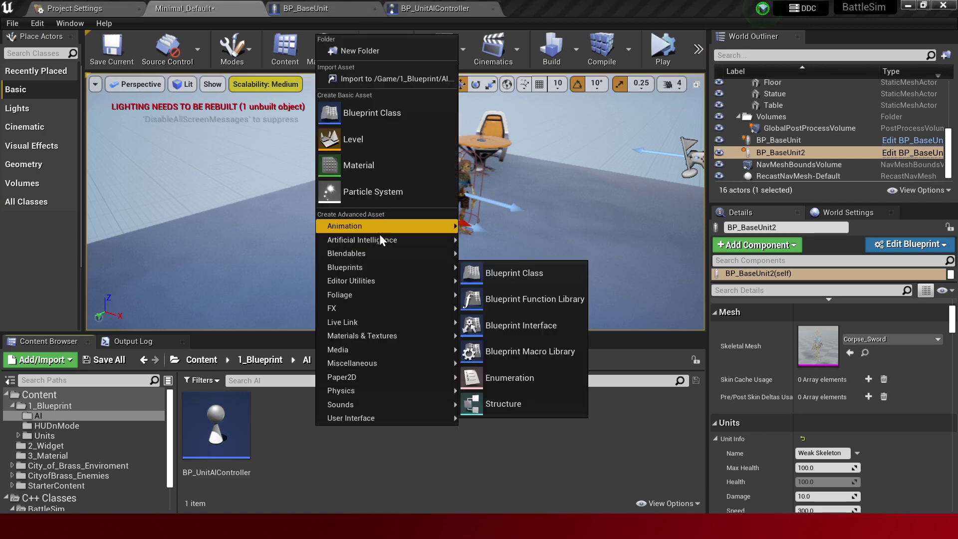
mouse_move(379, 241)
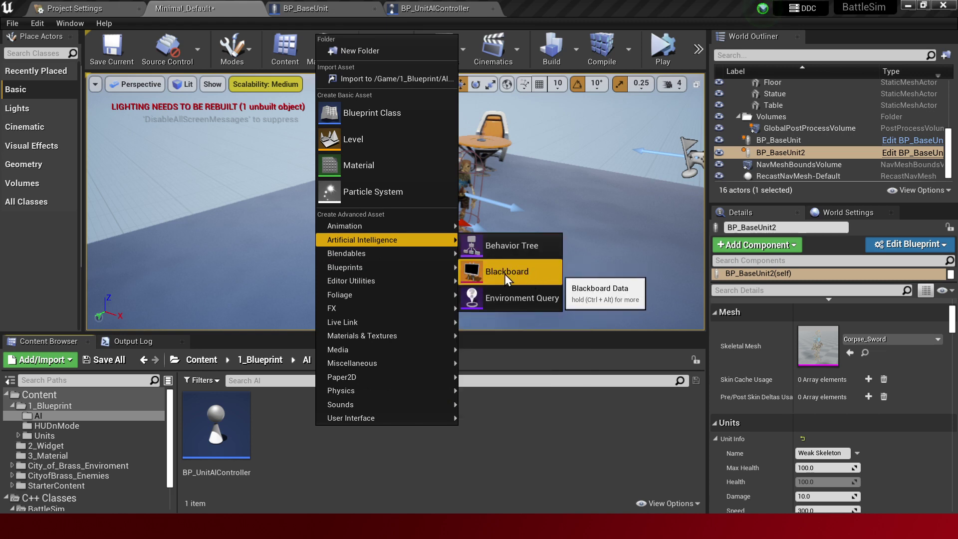
left_click(528, 250)
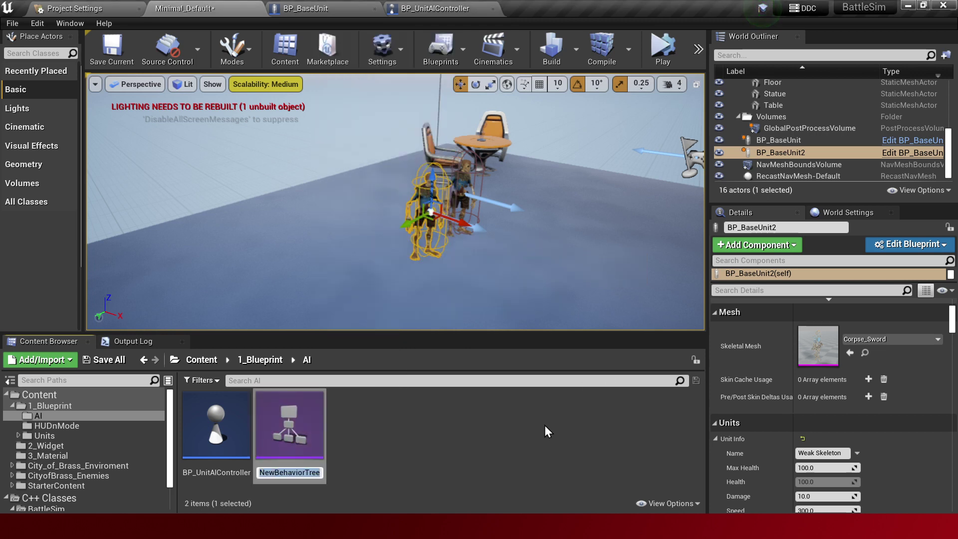
type("BT_Unit")
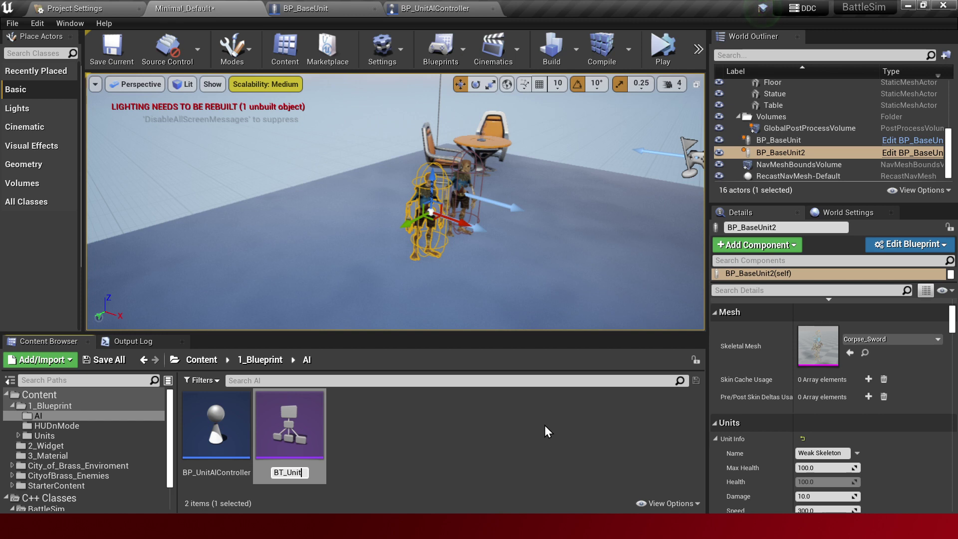
key("Return")
key("Return")
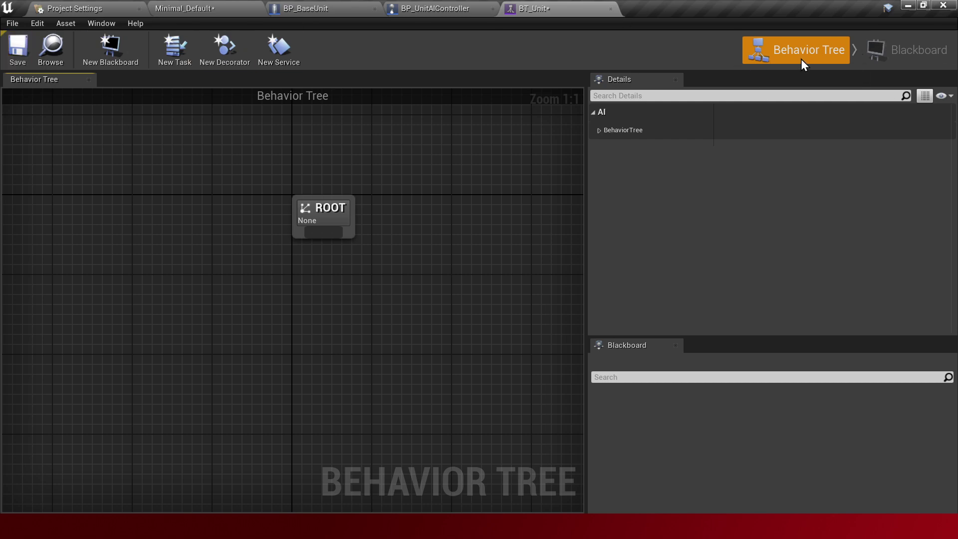
left_click(185, 8)
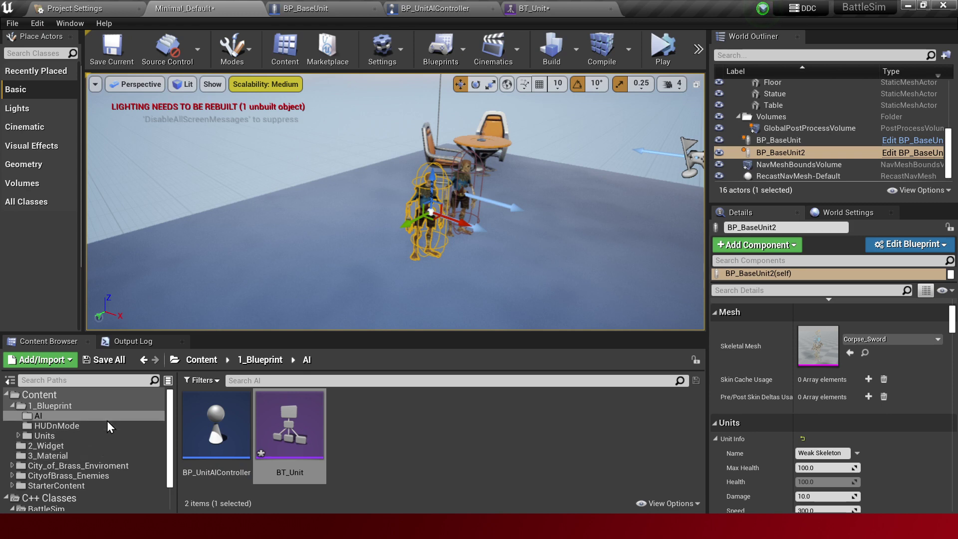
left_click(101, 407)
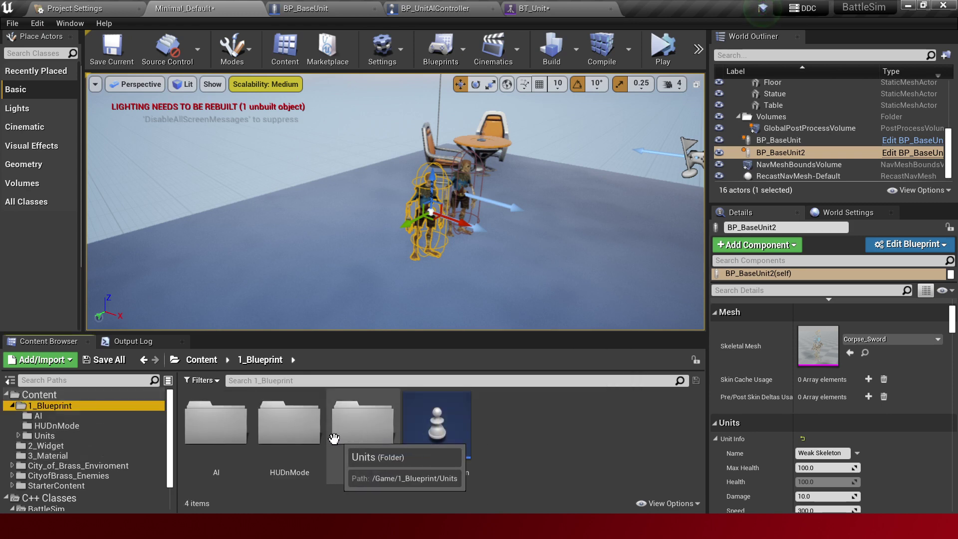
left_click(300, 437)
left_click(367, 456)
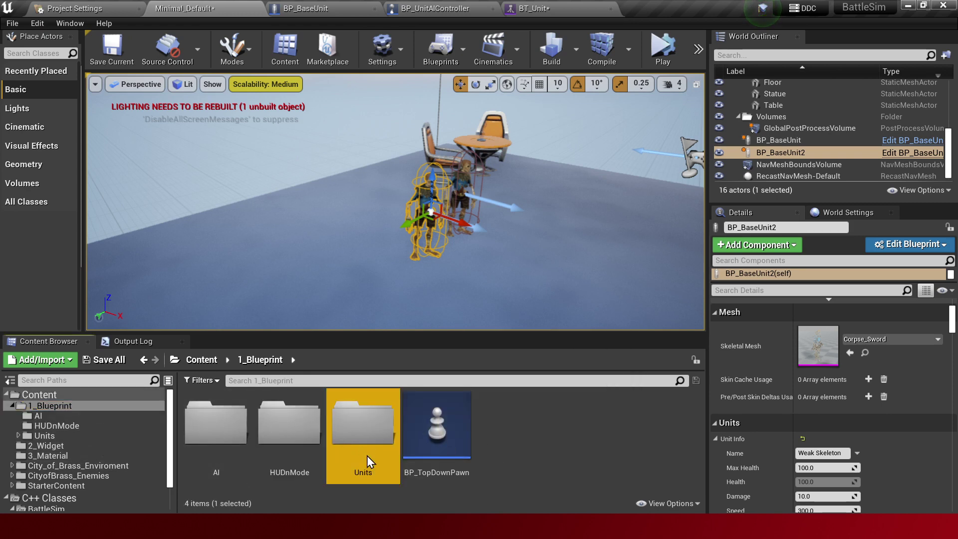
double_click(366, 456)
double_click(216, 434)
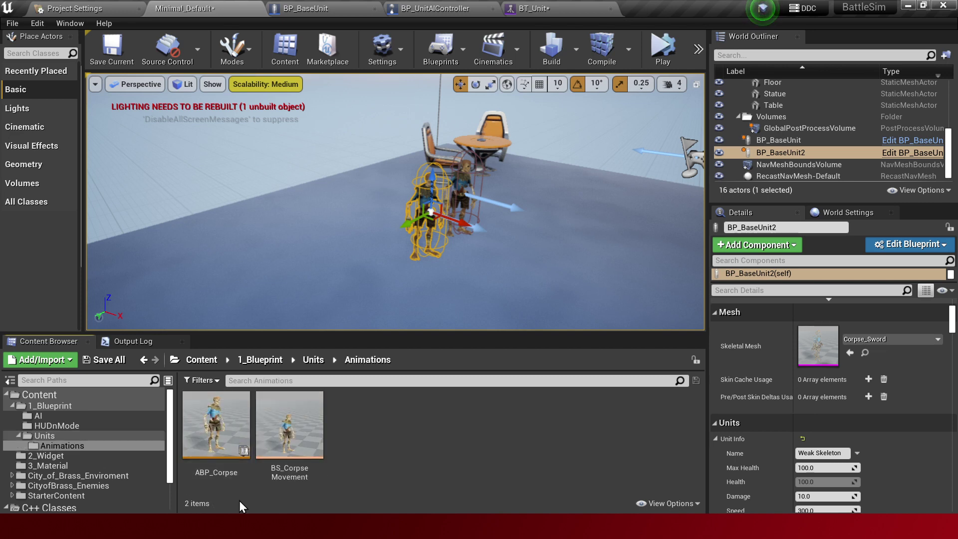
double_click(239, 437)
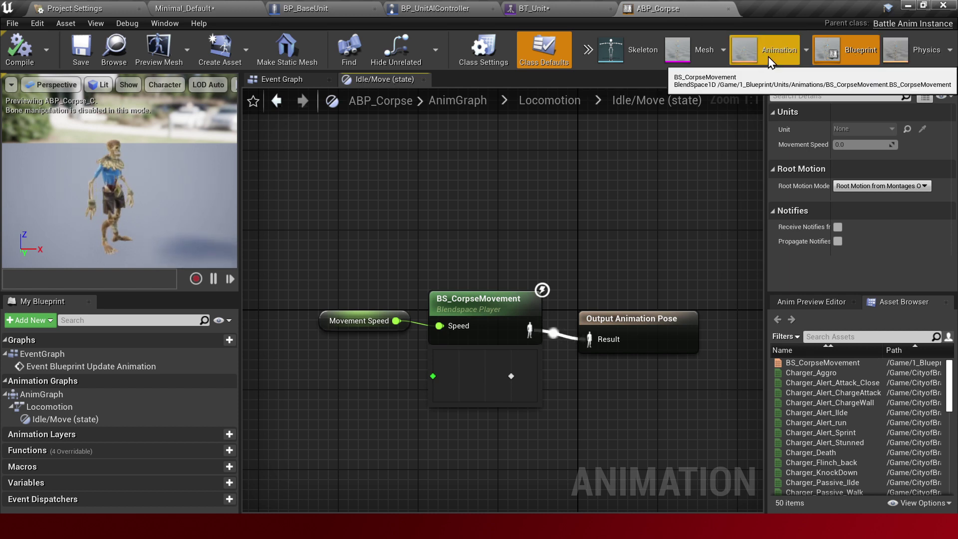
left_click(727, 10)
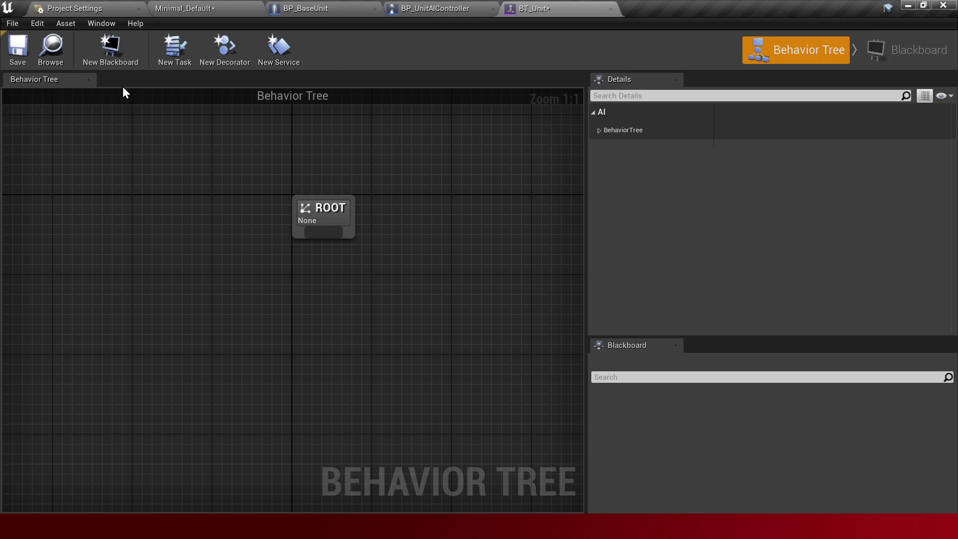
- Create a new blackboard asset for BT_Unit and save it as BB_Unit
left_click(124, 56)
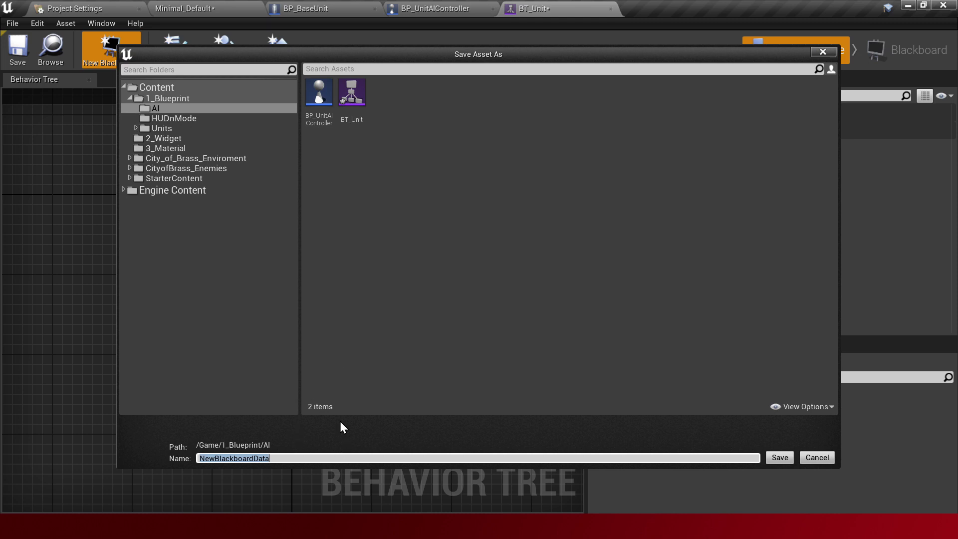
type("BB_Unit")
key("Return")
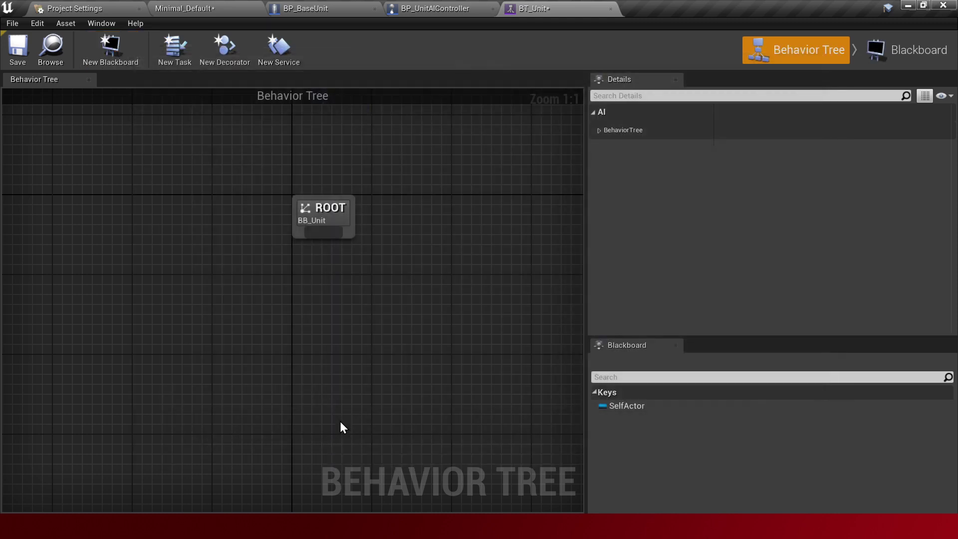
- Switch to Blackboard mode and browse the New Key type list without adding a key
left_click(909, 56)
left_click(810, 47)
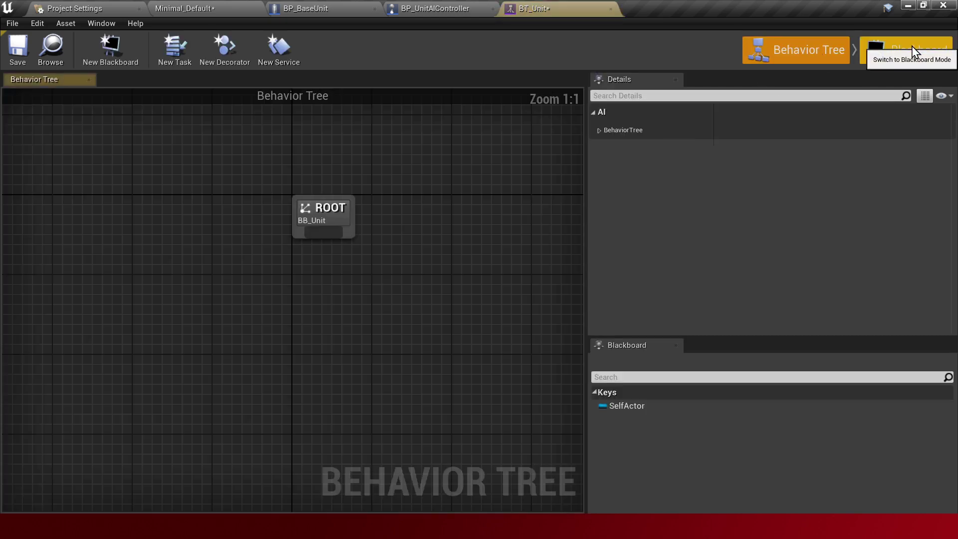
left_click(913, 48)
left_click(802, 54)
left_click(905, 54)
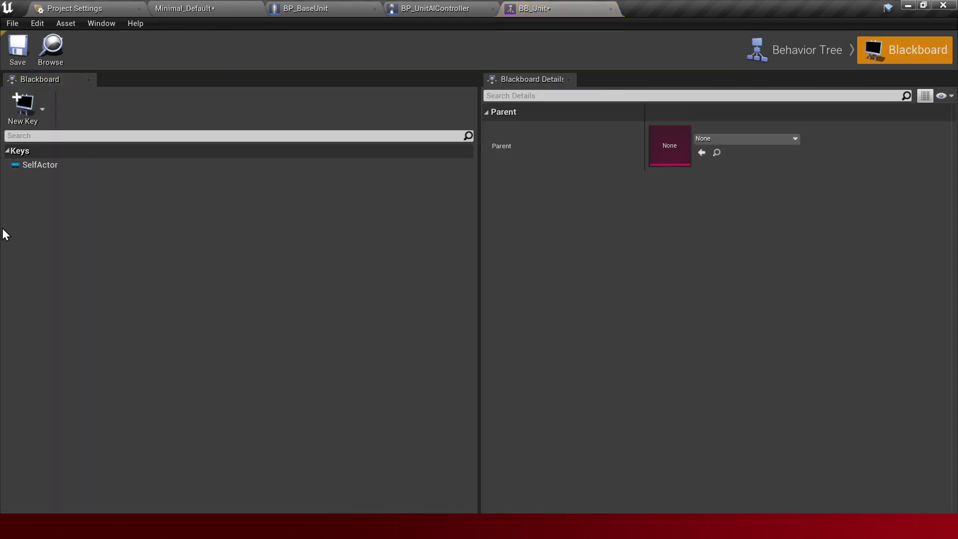
left_click(43, 110)
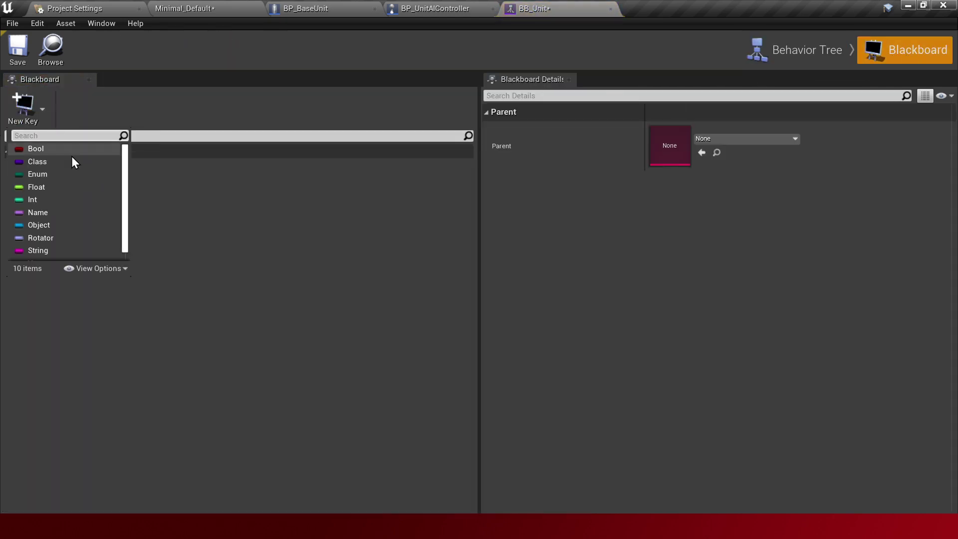
scroll(66, 243, "up", 1)
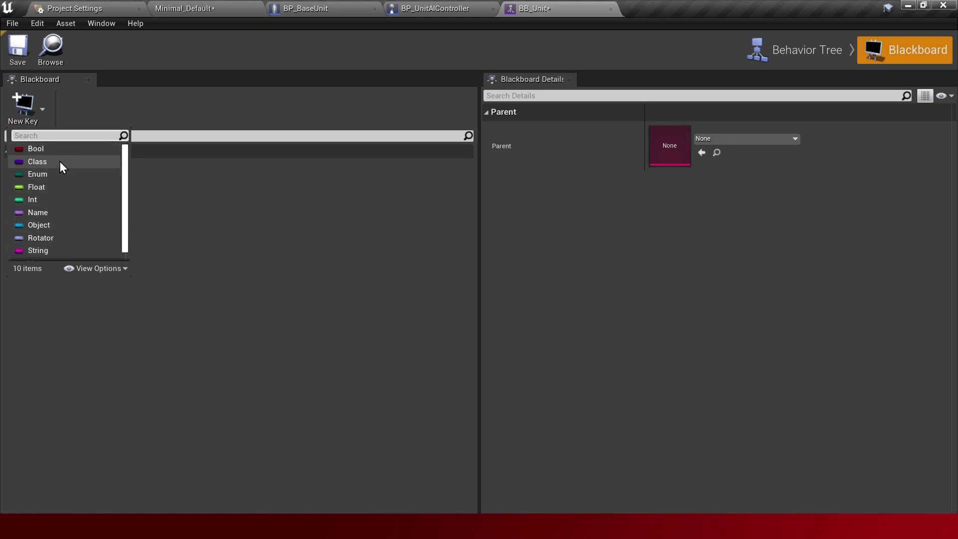
scroll(95, 212, "down", 1)
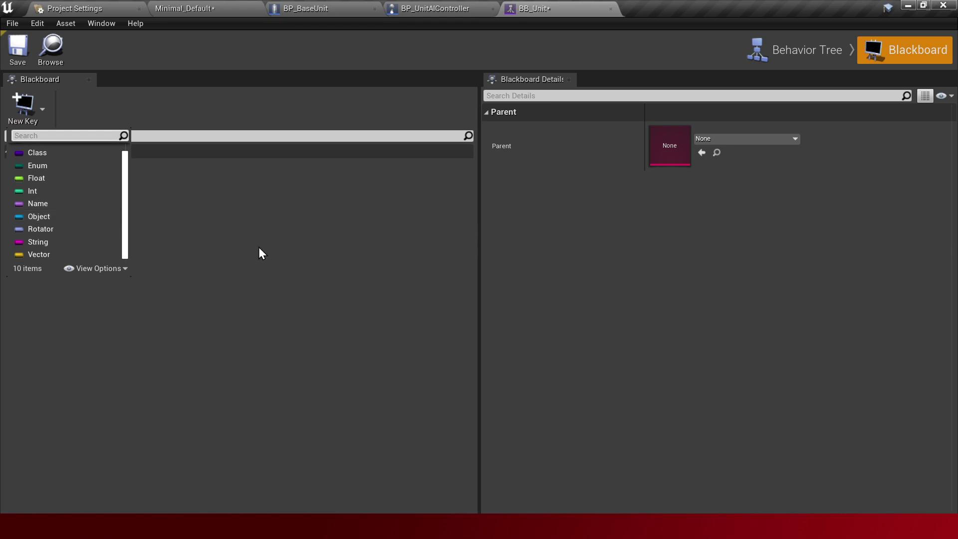
left_click(258, 247)
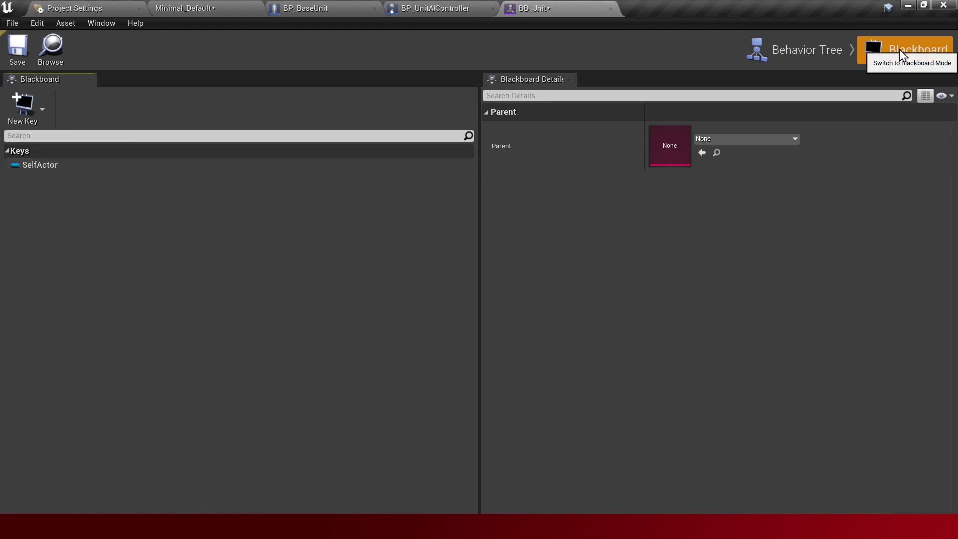
- Return to Behavior Tree mode and check the nodes available under ROOT without adding any
left_click(803, 52)
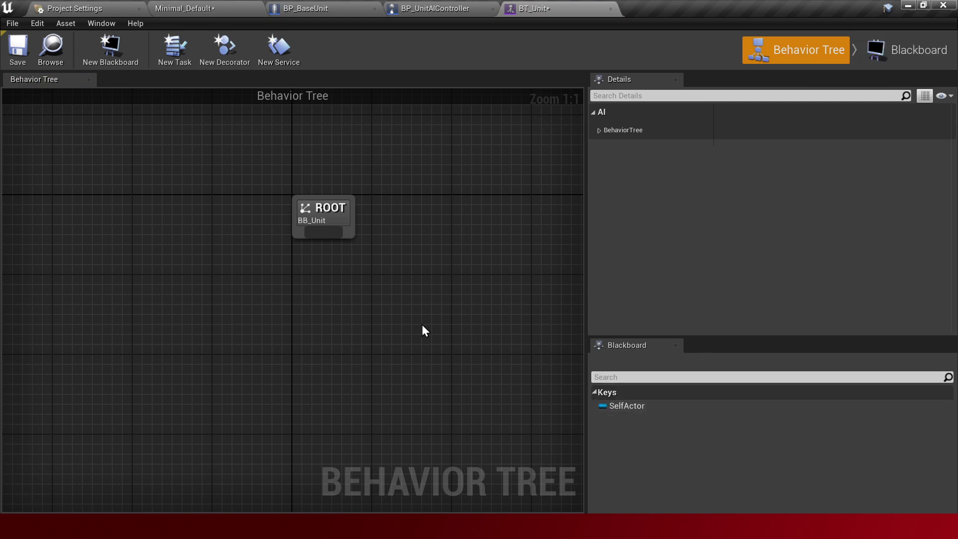
left_click_drag(326, 231, 336, 312)
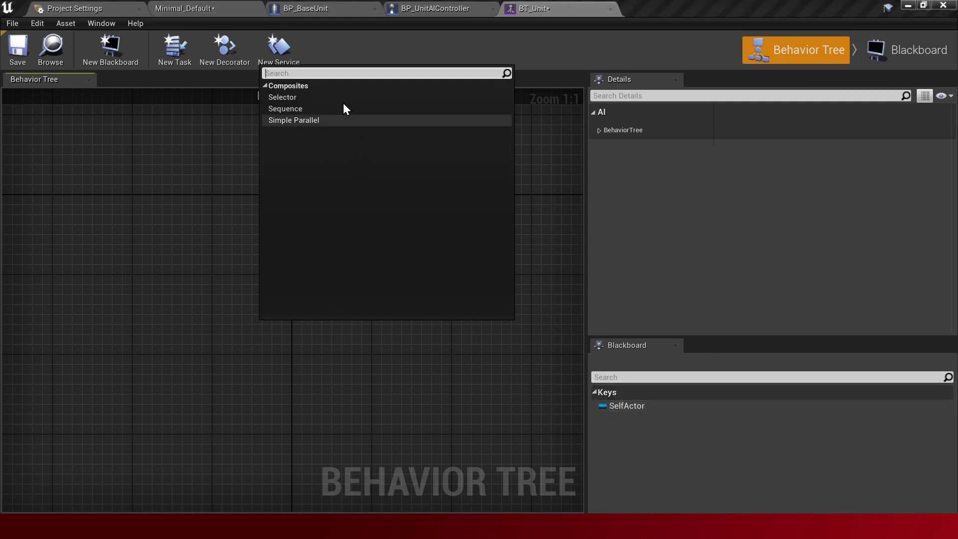
left_click(219, 171)
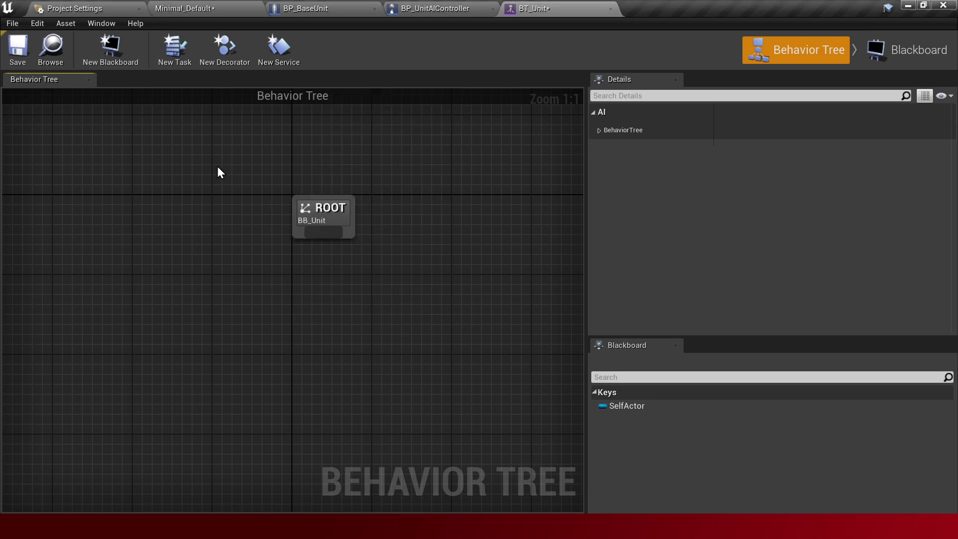
- Save BT_Unit, then clear the 'ai' filter in BP_BaseUnit's class defaults
left_click(18, 48)
left_click(457, 8)
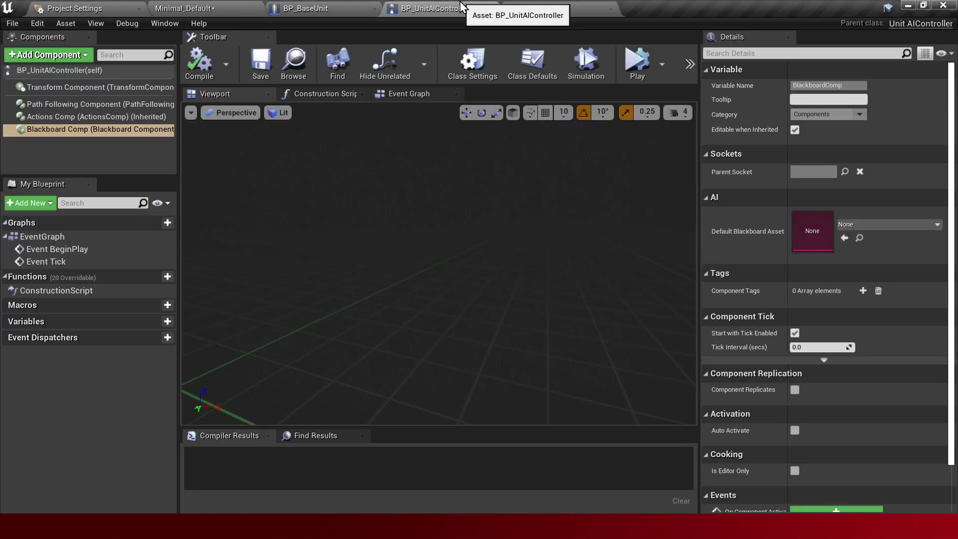
left_click(331, 11)
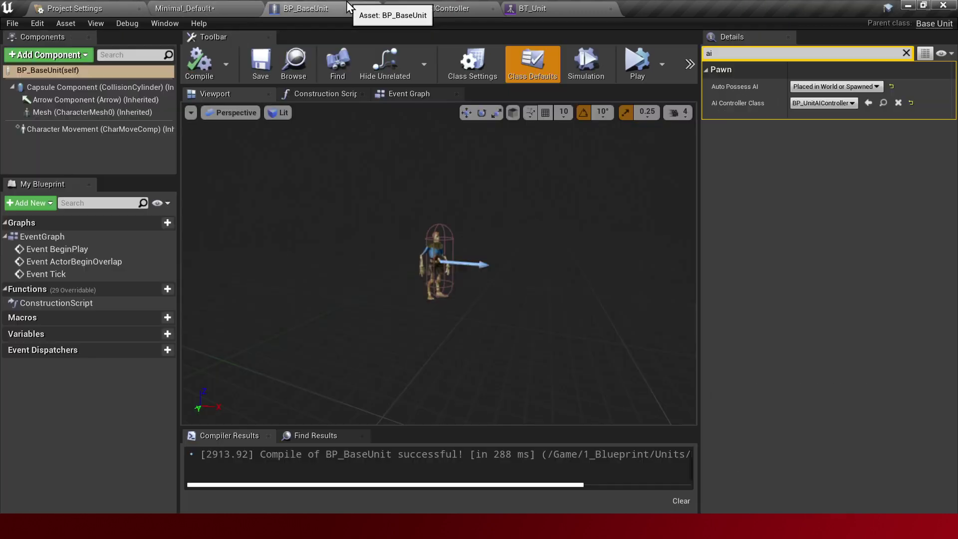
left_click(905, 52)
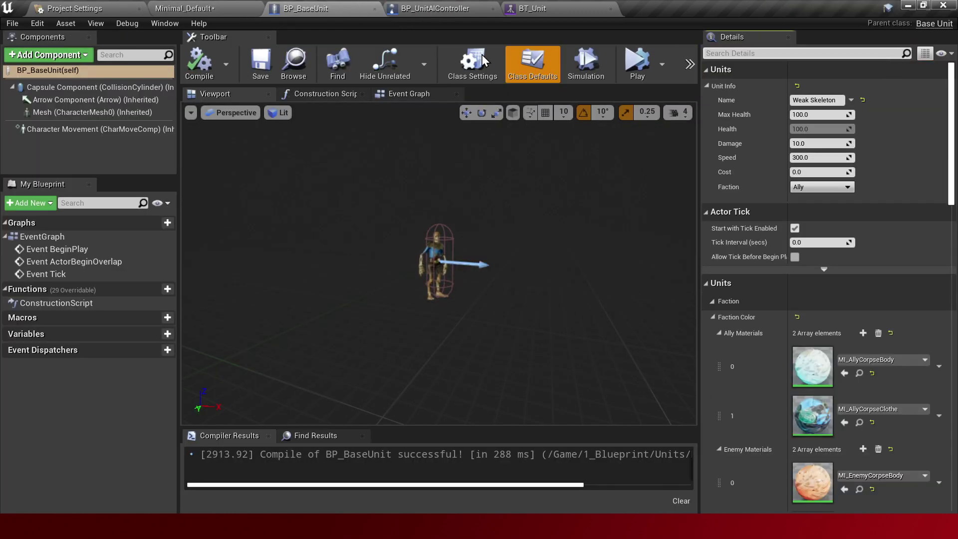
left_click(472, 7)
- Compile BP_UnitAIController, leaving its Default Blackboard Asset unchanged, then go back to BT_Unit
left_click(862, 224)
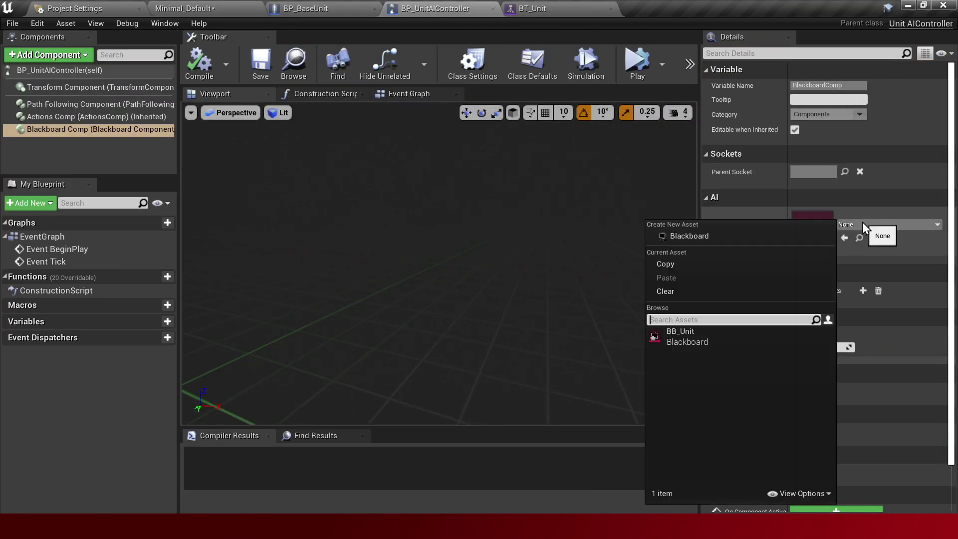
left_click(677, 329)
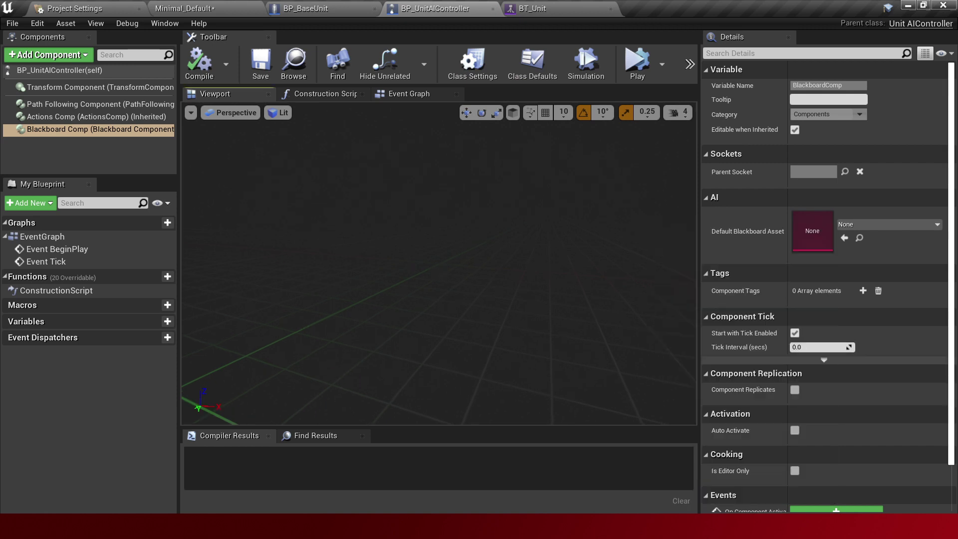
left_click(196, 73)
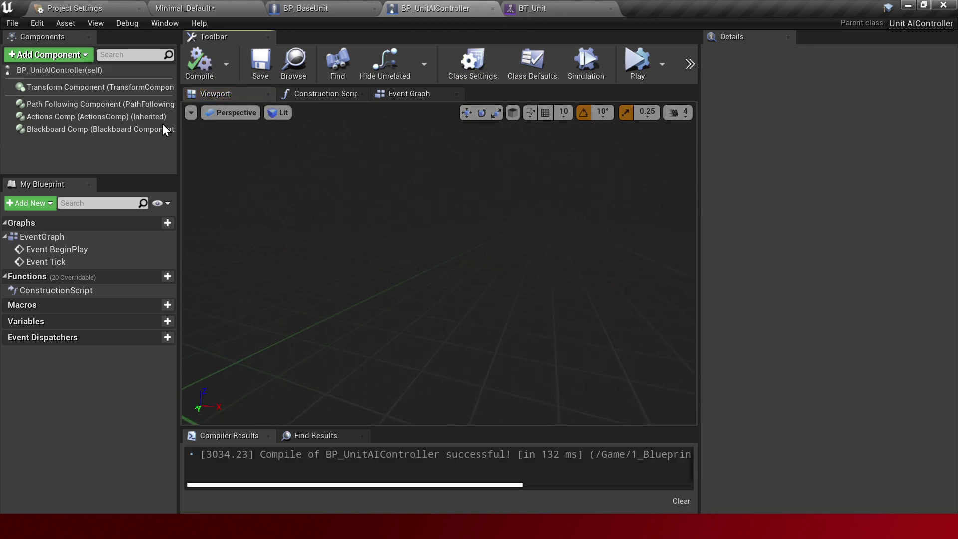
left_click(109, 129)
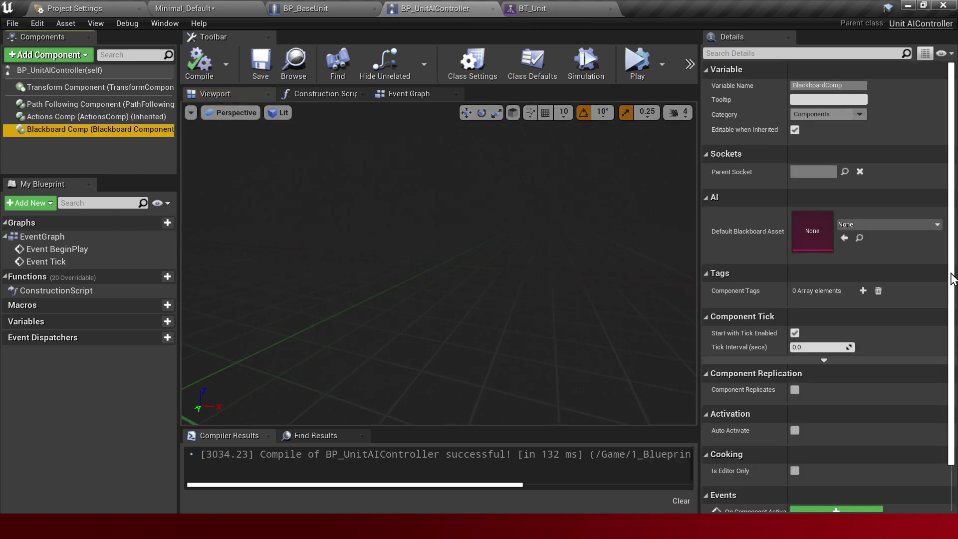
left_click(878, 226)
left_click(666, 333)
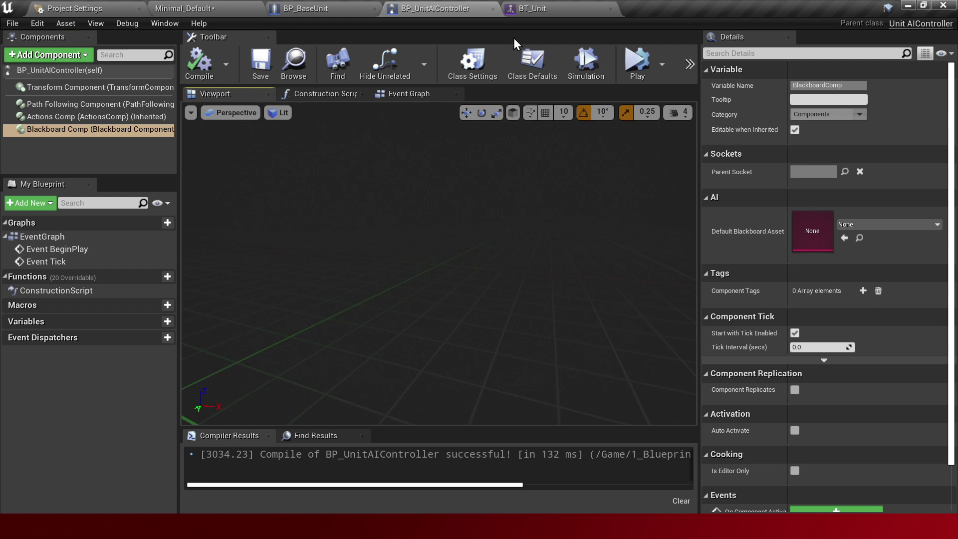
left_click(547, 5)
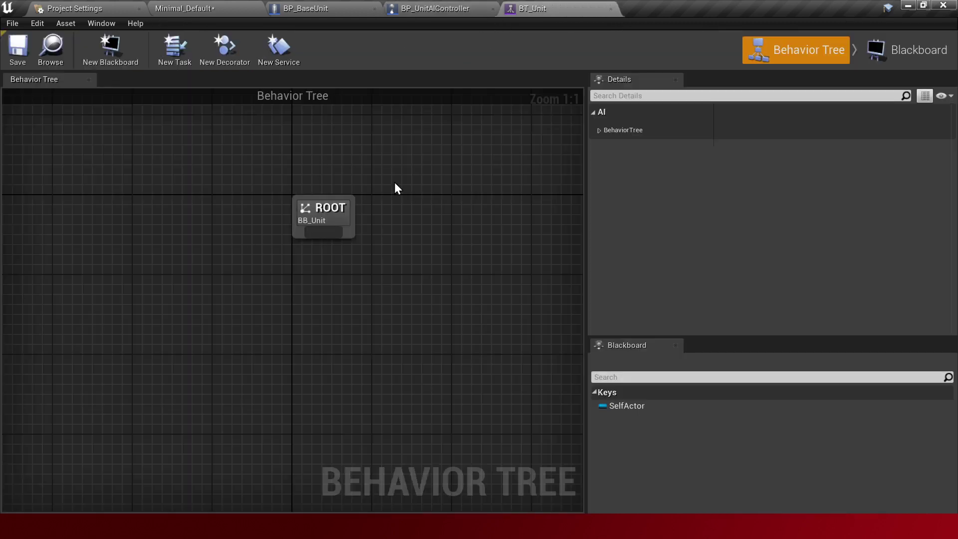
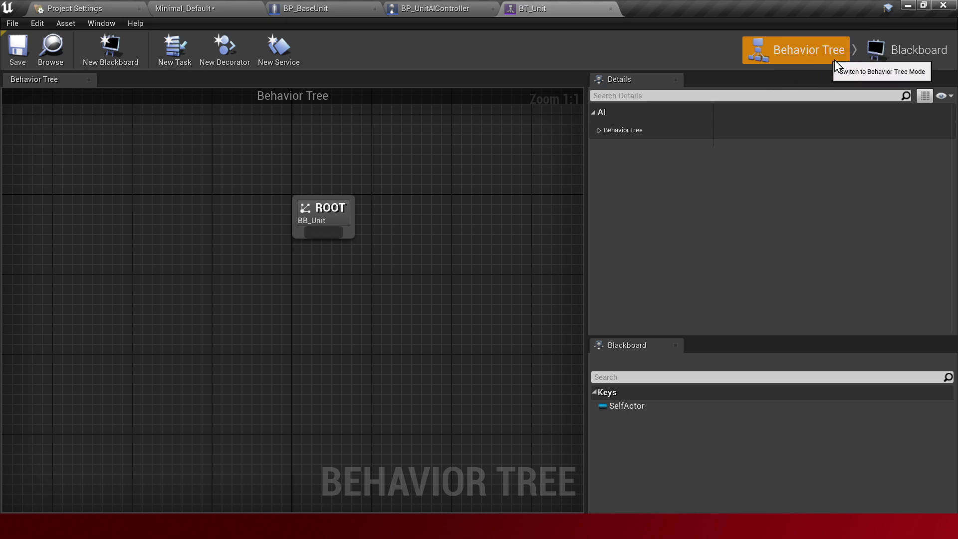
- Switch BT_Unit to Blackboard mode, then review the BB_Unit, BP_BaseUnit and BP_UnitAIController tabs
left_click(893, 55)
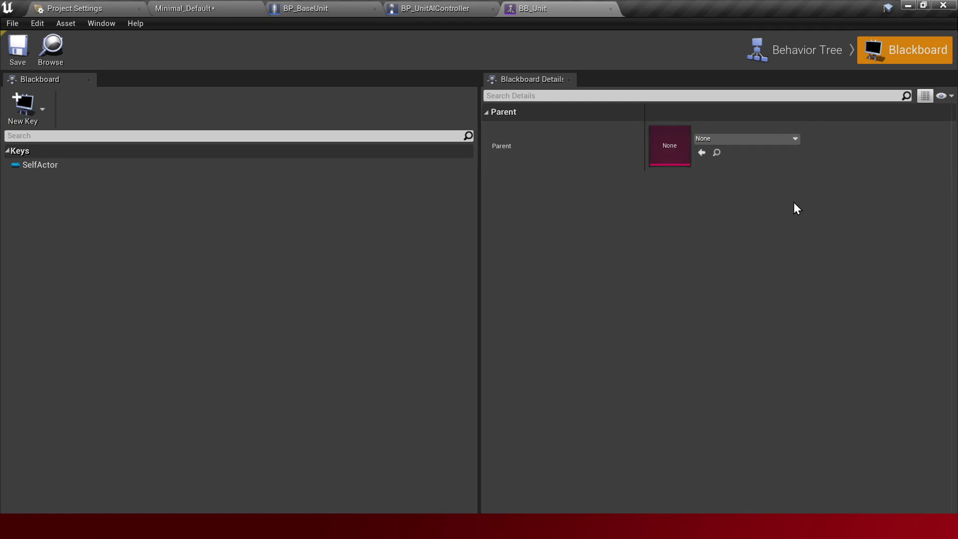
left_click(461, 7)
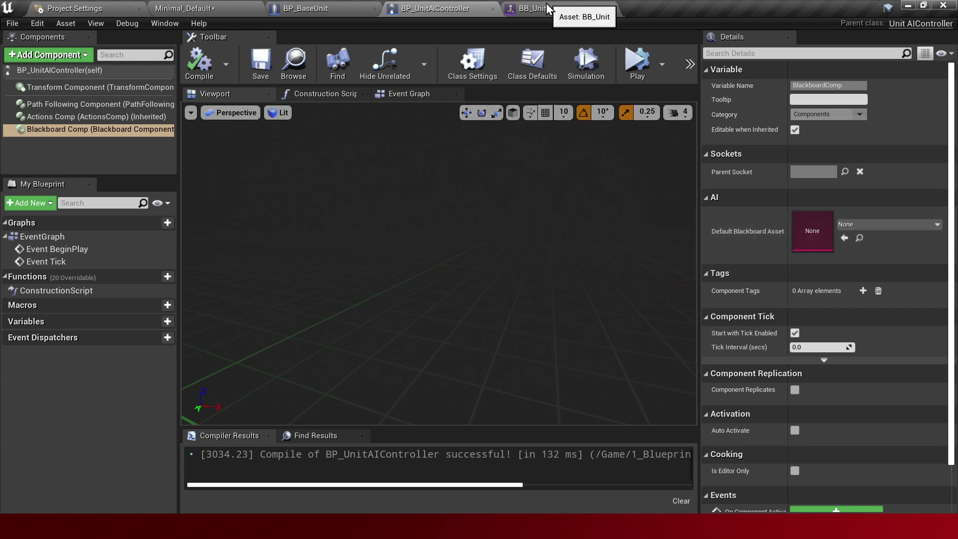
left_click(294, 7)
left_click(559, 7)
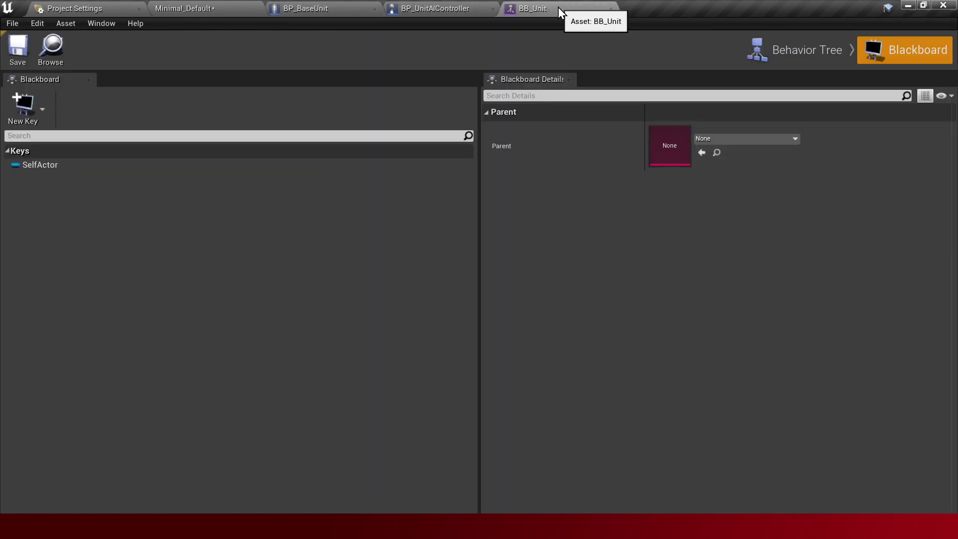
left_click(312, 6)
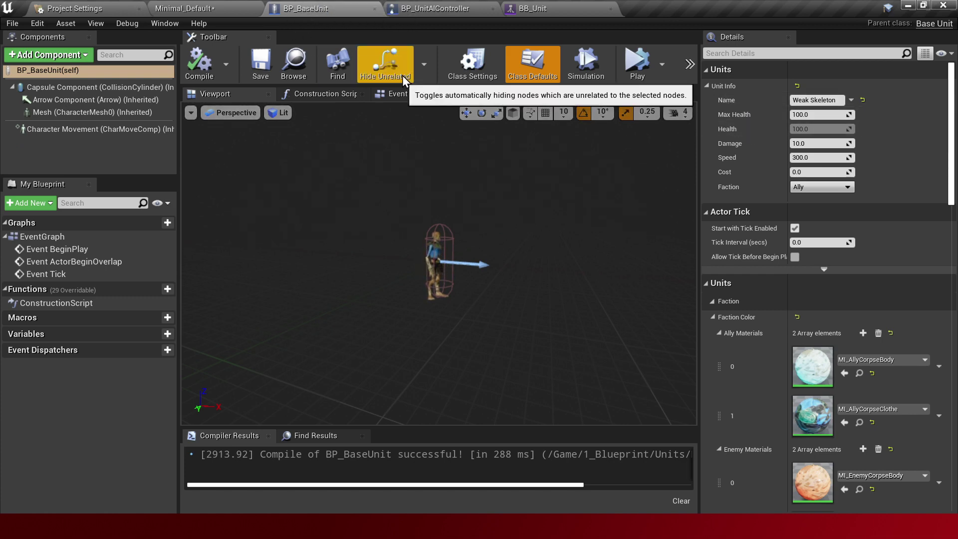
left_click(447, 10)
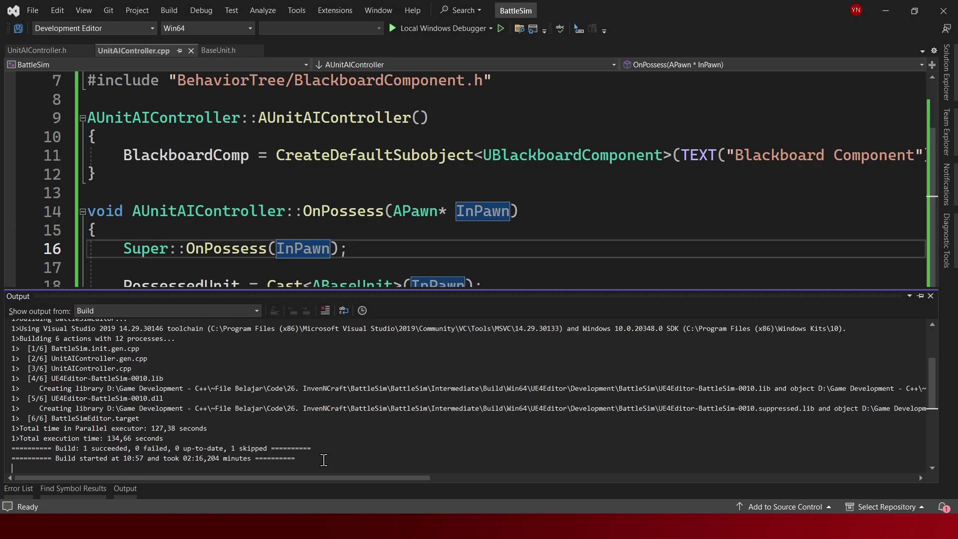
- In BaseUnit.h, add 'class UBehaviorTree;' below the includes and save
left_click(350, 226)
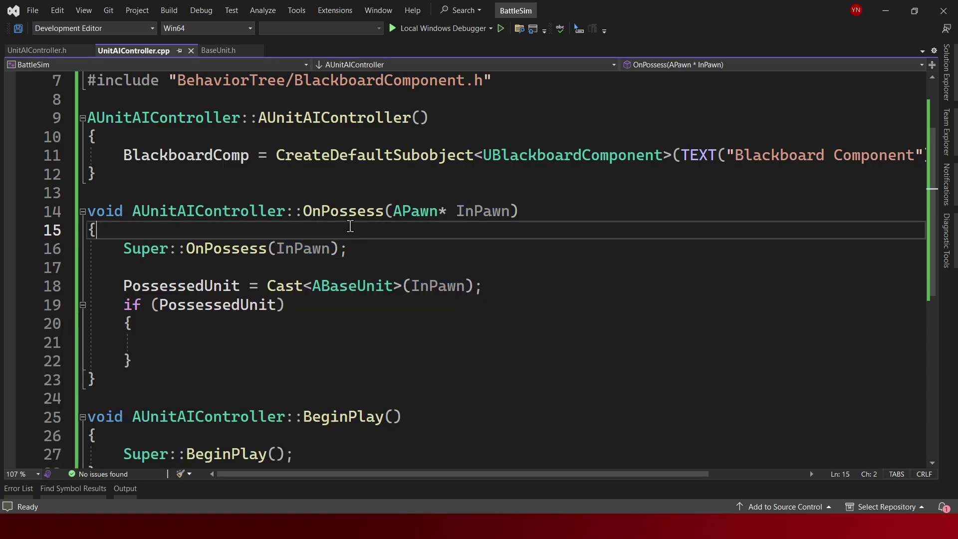
left_click(225, 52)
scroll(327, 215, "up", 7)
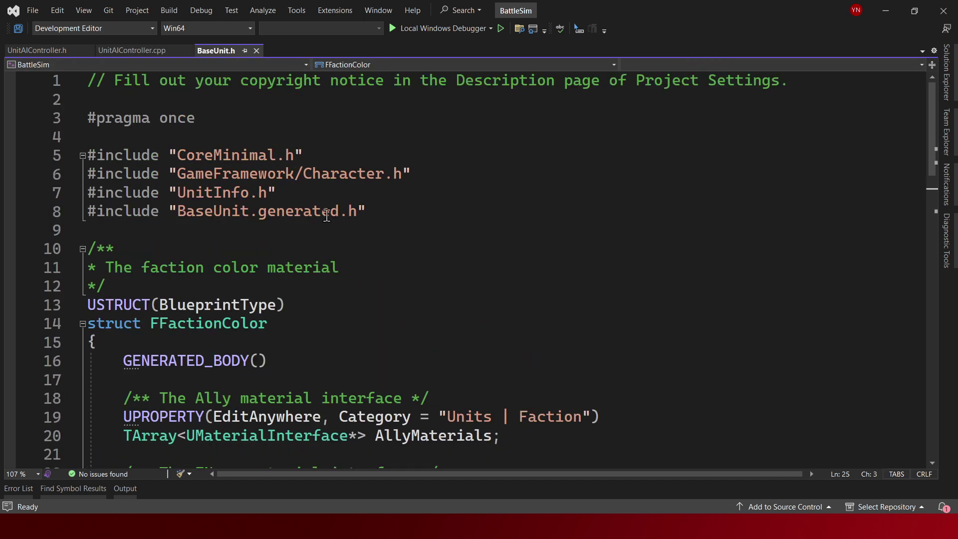
left_click(375, 248)
key("ctrl+Return")
key("ctrl+Return")
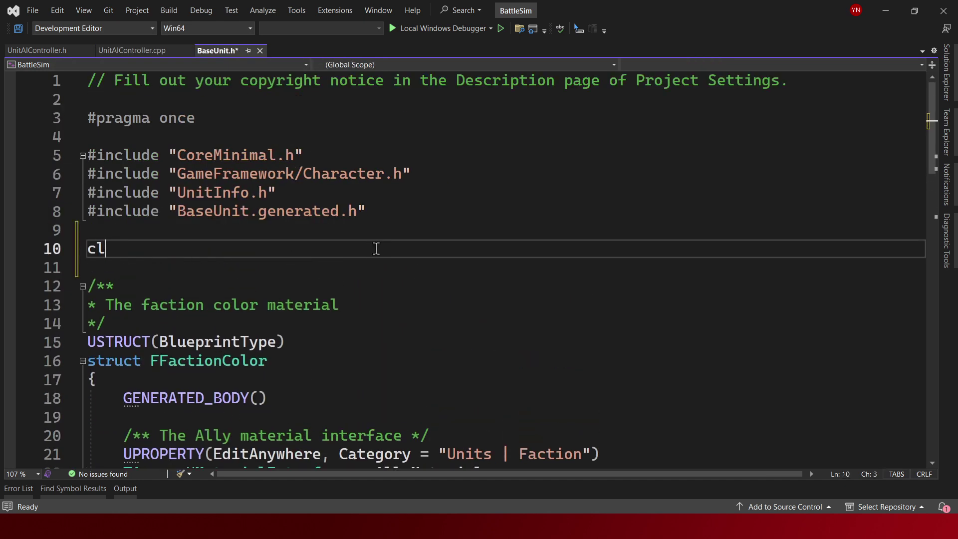
key("BackSpace")
key("BackSpace")
scroll(376, 247, "down", 6)
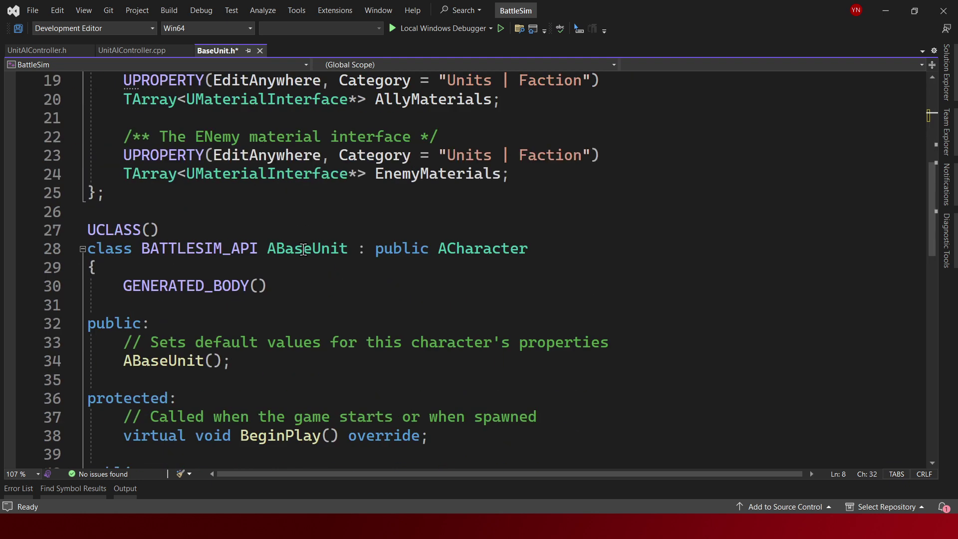
scroll(253, 253, "up", 1)
scroll(252, 252, "up", 4)
scroll(225, 240, "up", 2)
left_click(205, 232)
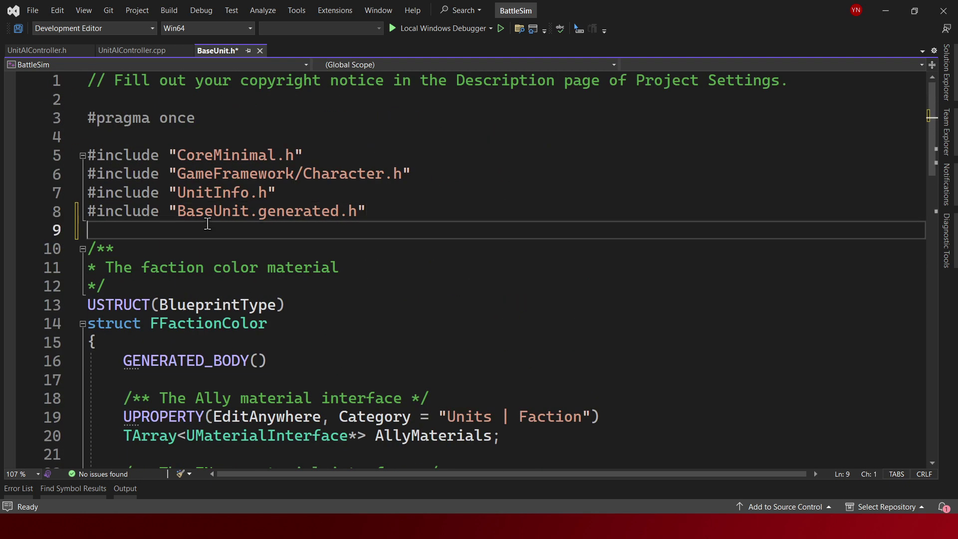
key("Return")
key("ctrl+Return")
type("eh")
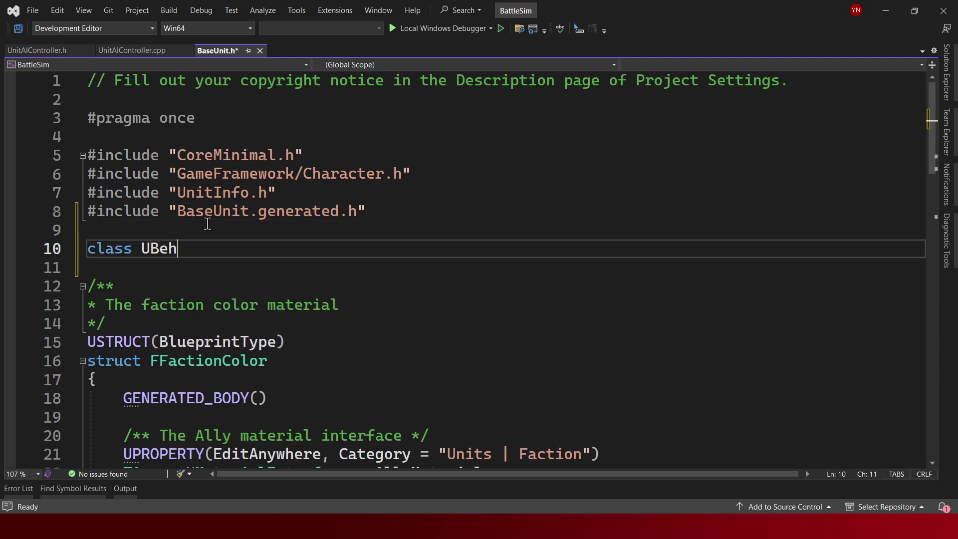
type("aviorTree;")
key("ctrl+s")
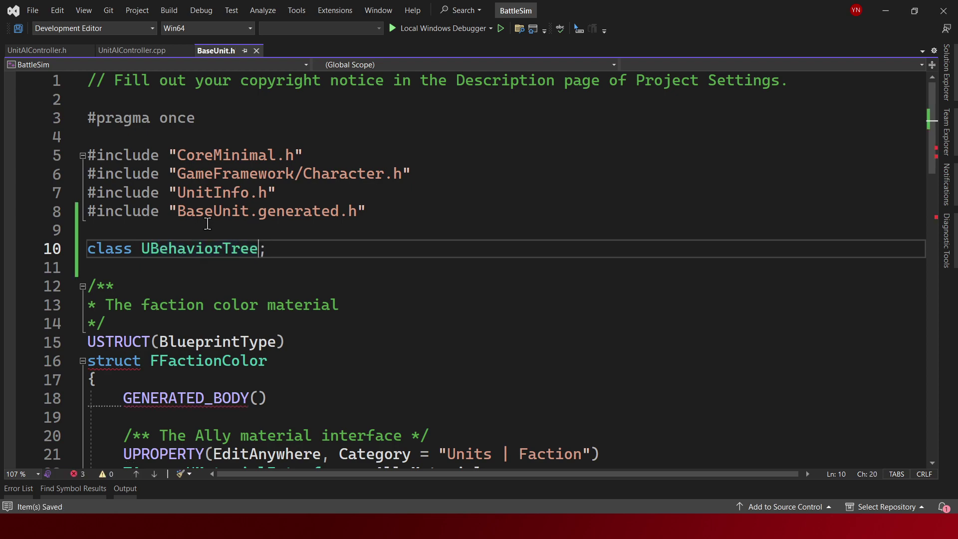
key("Left")
key("ctrl+shift+Left")
- Review the protected UnitInfo block and collapse the engine source folder in Solution Explorer
scroll(294, 288, "down", 4)
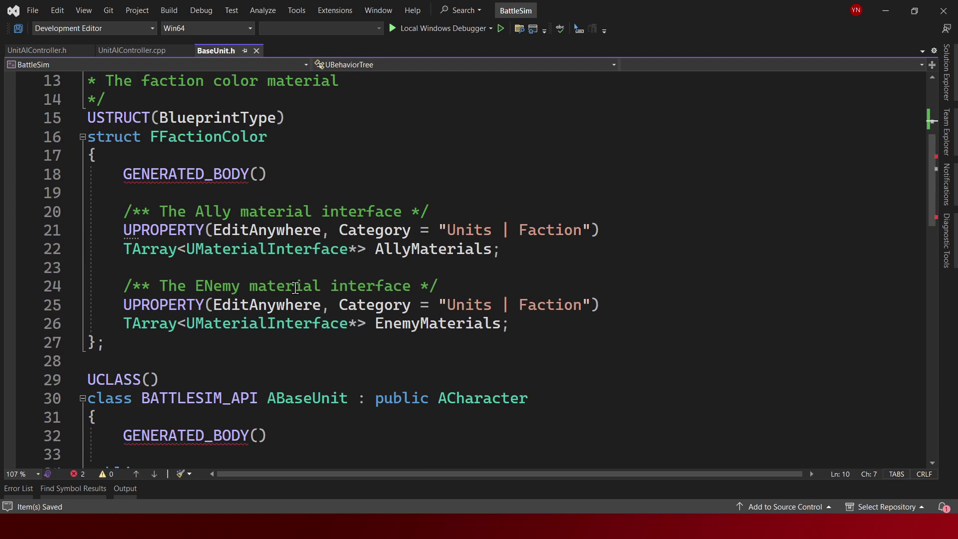
scroll(297, 288, "down", 6)
scroll(298, 300, "down", 6)
scroll(307, 303, "up", 3)
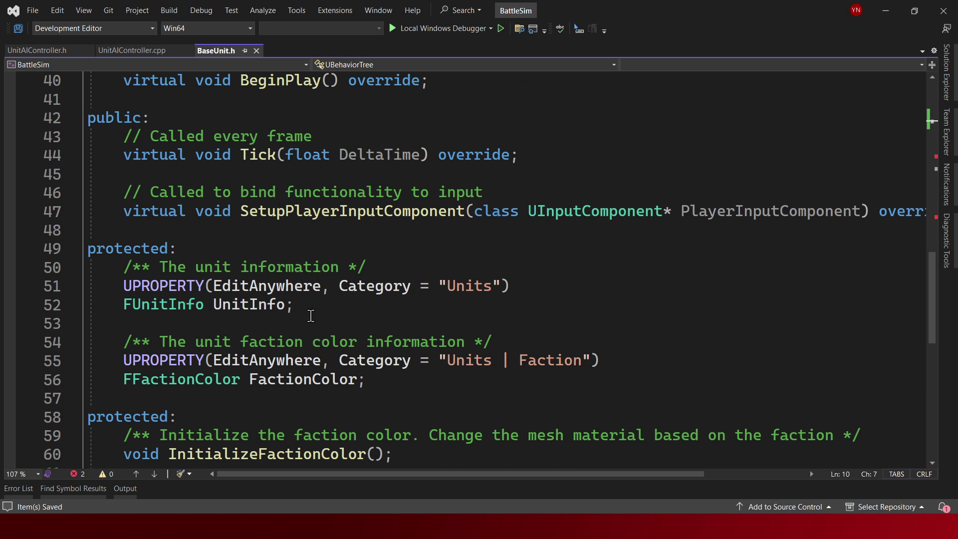
left_click_drag(294, 305, 315, 253)
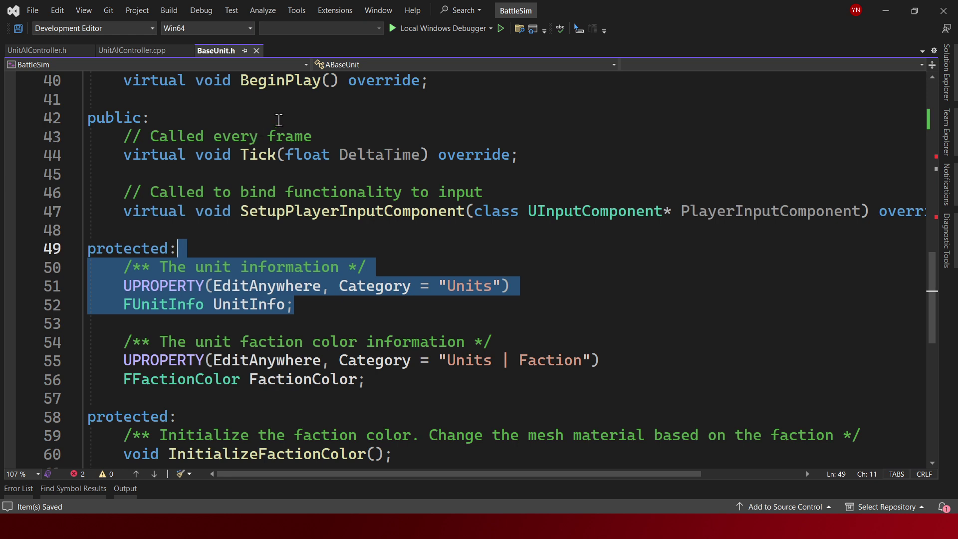
left_click(946, 72)
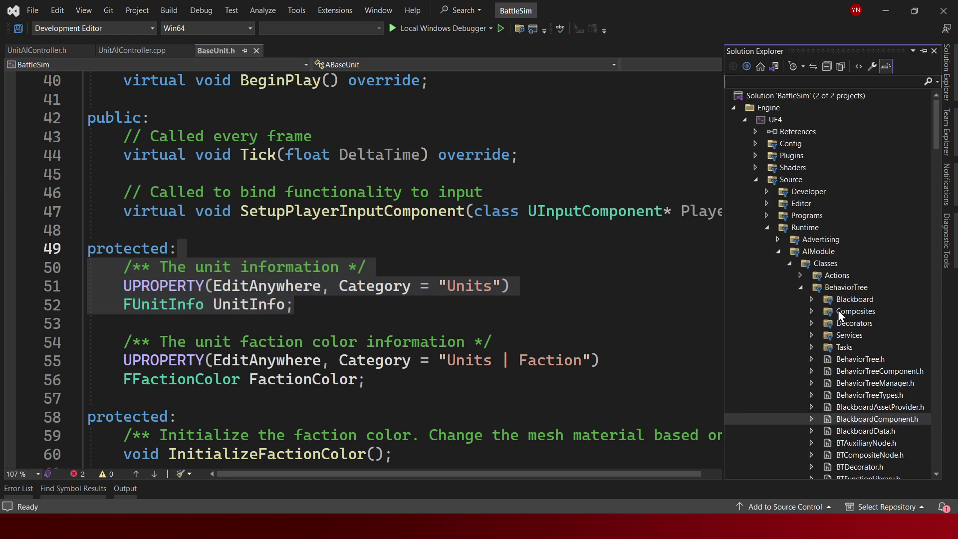
left_click(756, 179)
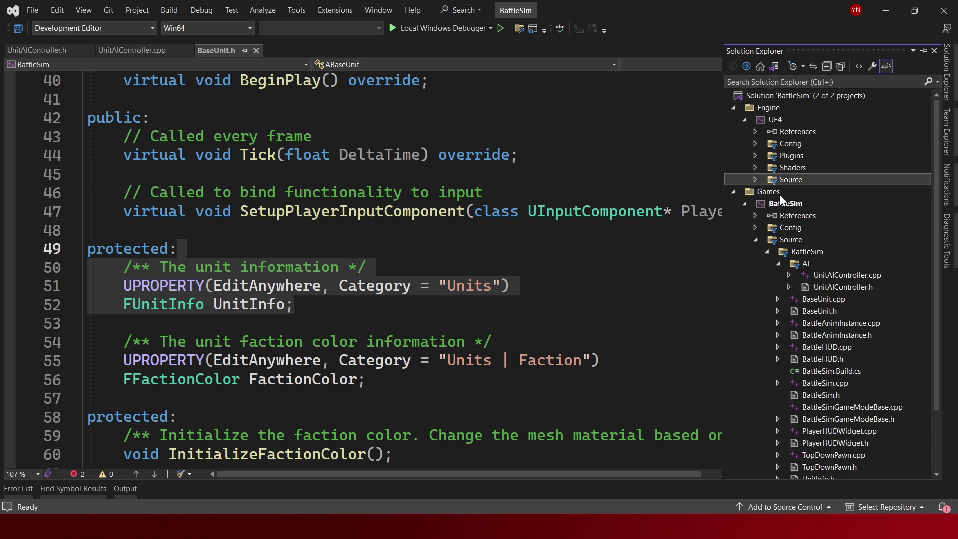
scroll(798, 215, "down", 2)
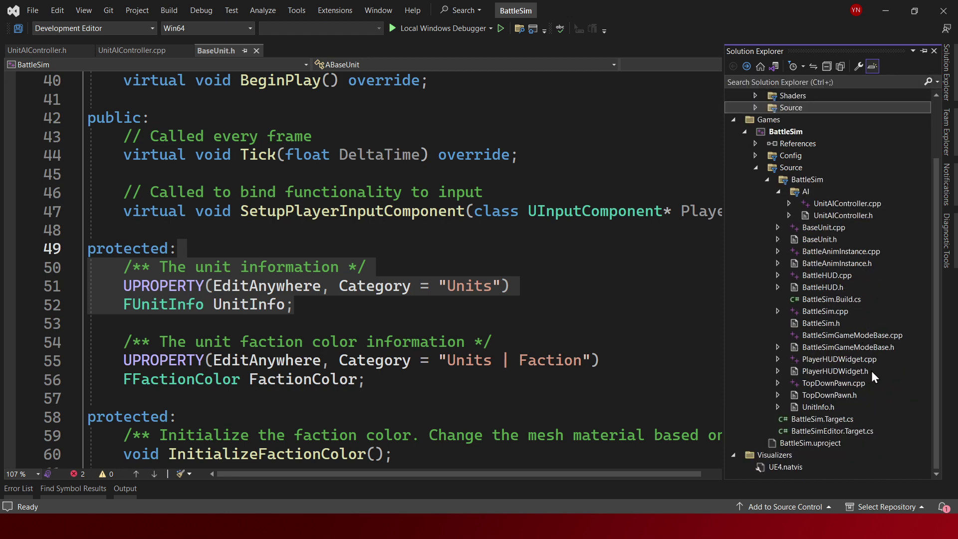
left_click(520, 360)
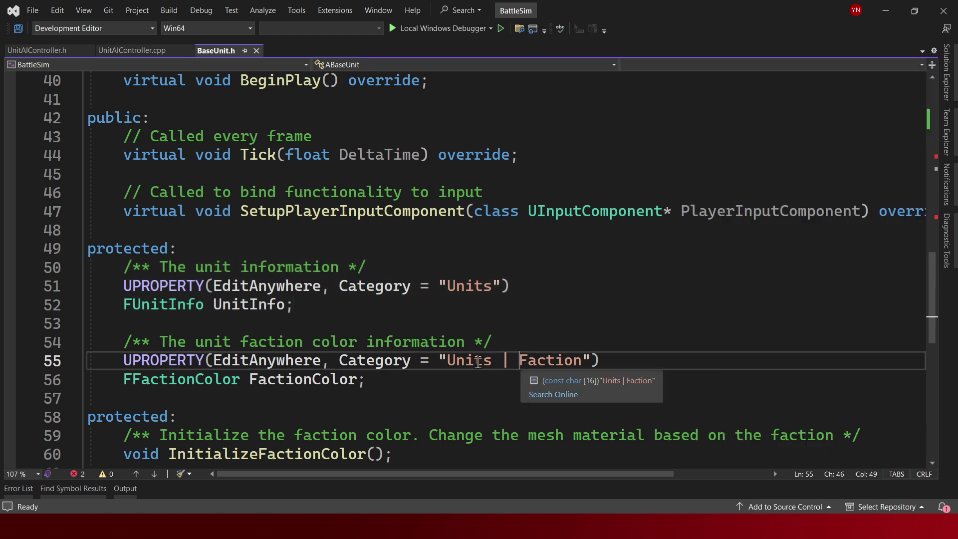
scroll(394, 337, "down", 3)
scroll(379, 279, "up", 3)
left_click(359, 234)
scroll(387, 233, "down", 1)
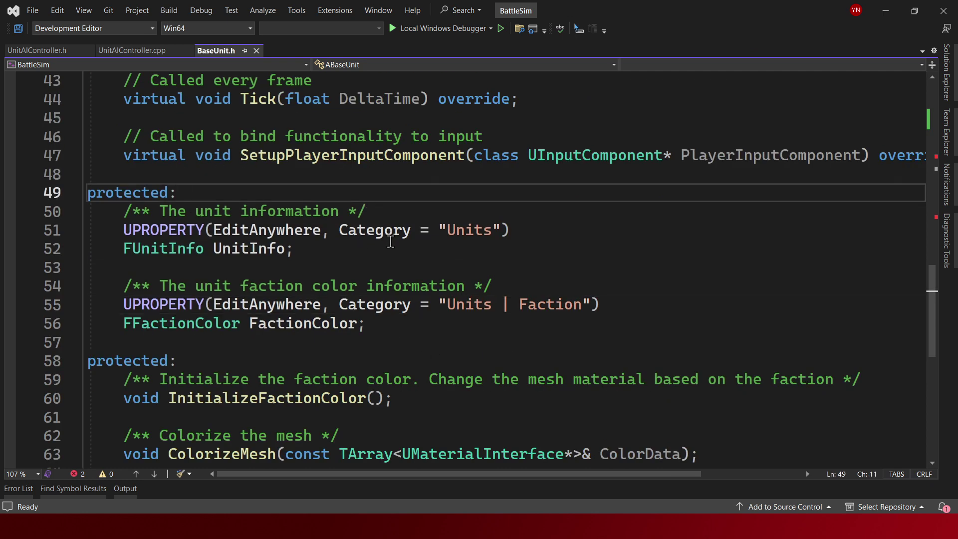
- Declare a UBehaviorTree* BehaviorTree member commented 'The unit Behavior tree for the AI'
key("Return")
key("Return")
key("Up")
type("UBehaviorTree")
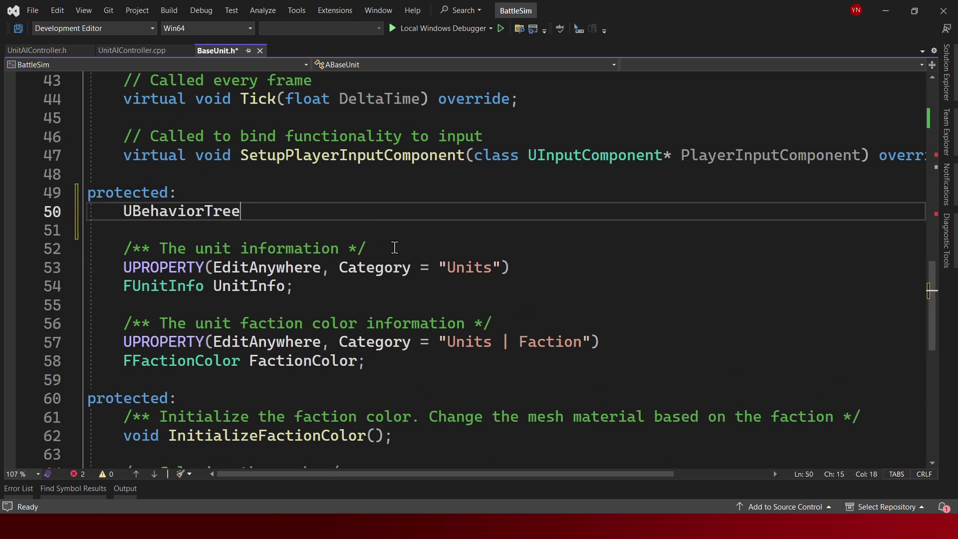
key("ctrl+s")
type("*")
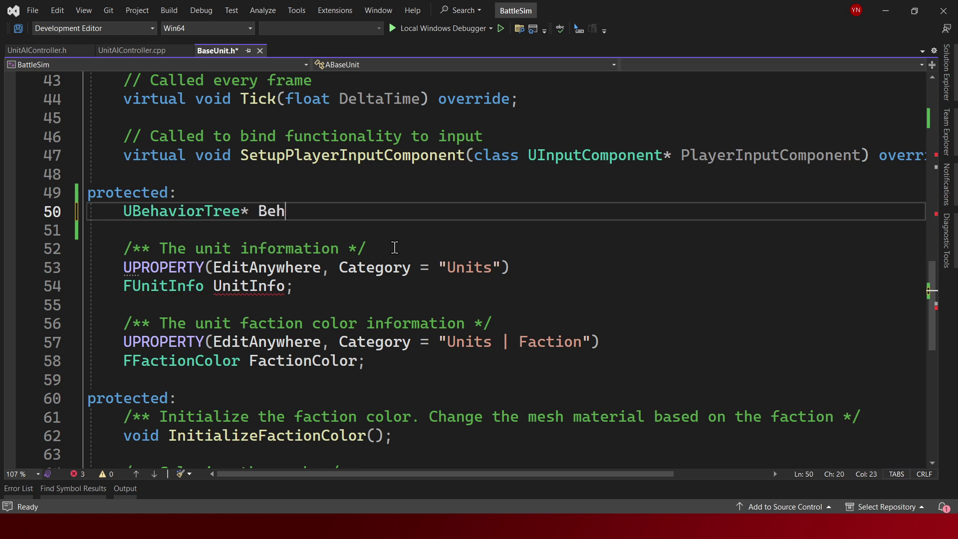
type("rT")
type("ree;")
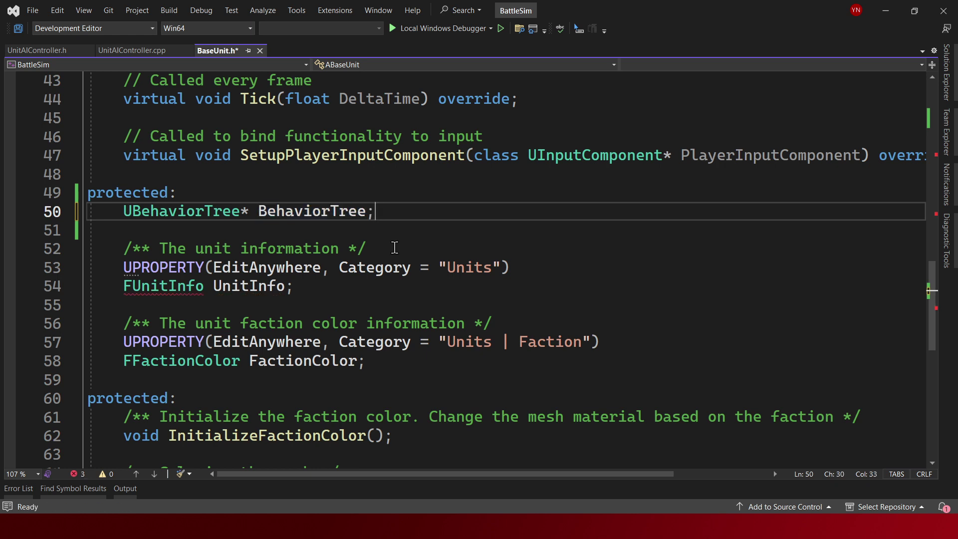
key("ctrl+Return")
key("Down")
key("Down")
key("Down")
key("ctrl+d")
key("alt+Up")
key("alt+Up")
key("alt+Up")
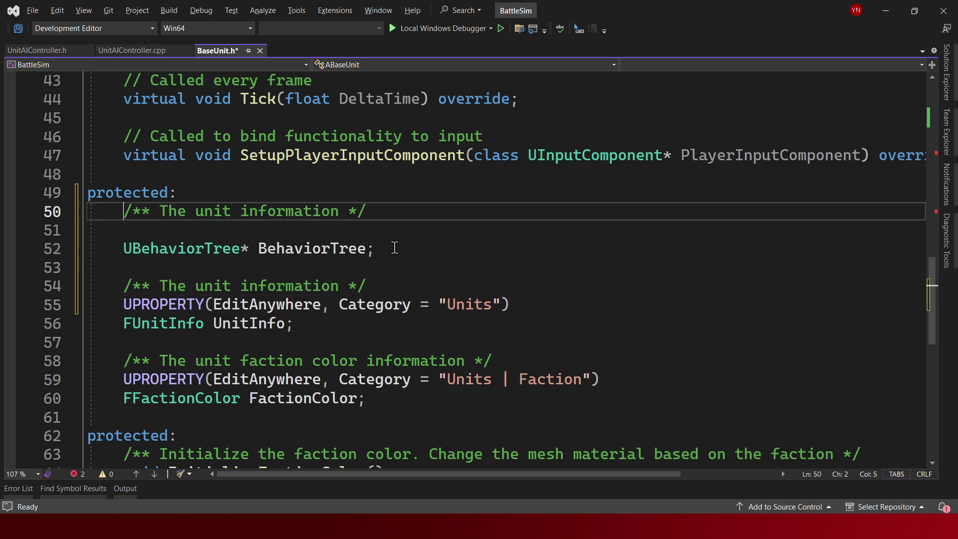
key("ctrl+Right")
key("ctrl+Right")
key("ctrl+Right")
key("ctrl+shift+Right")
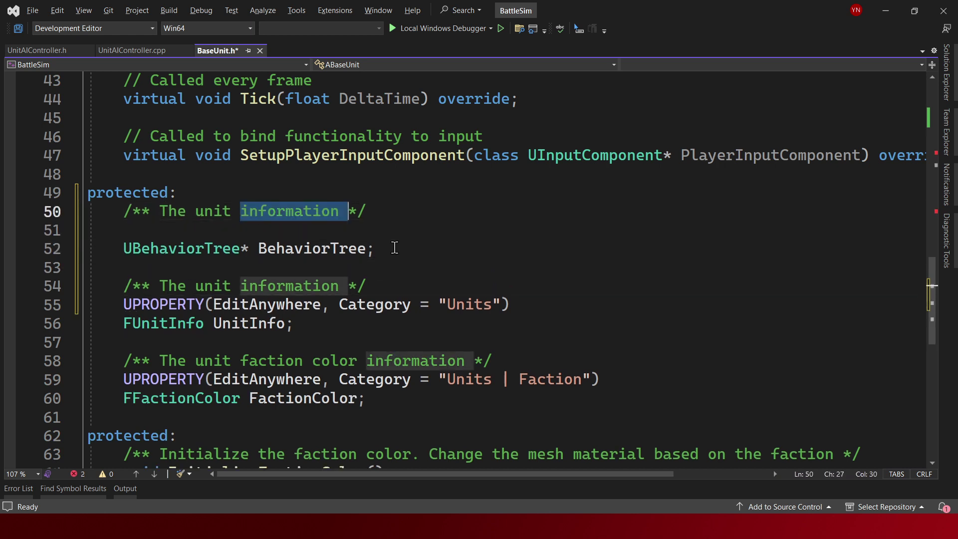
type("Behavior tre")
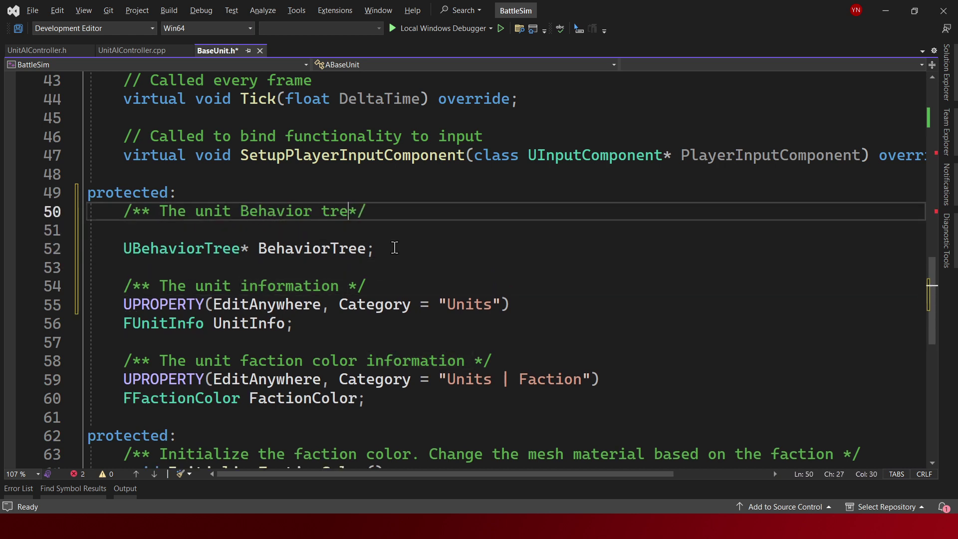
type("e for the AI")
key("Down")
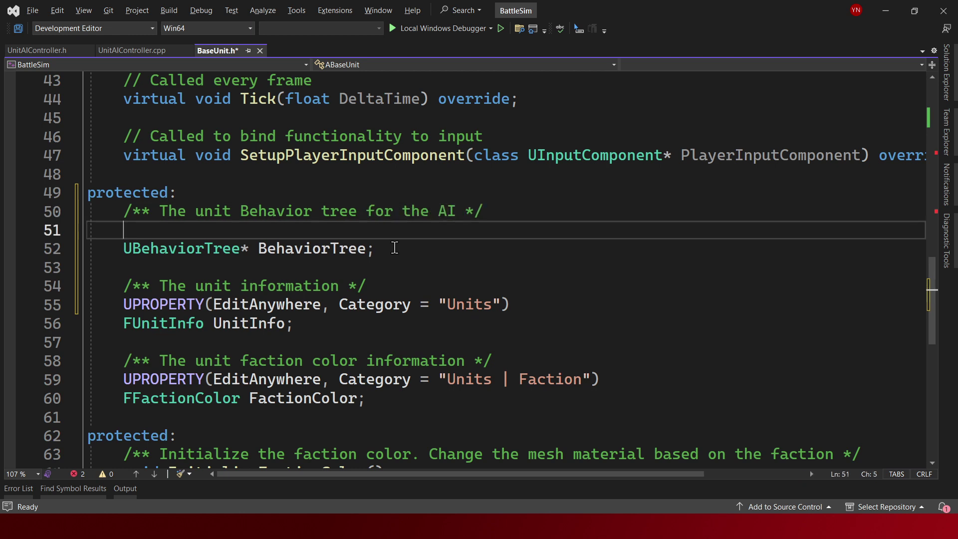
- Put a UPROPERTY with Category 'Units | AI' above BehaviorTree and save the header
key("Down")
key("Down")
key("Down")
key("Down")
key("ctrl+d")
key("alt+Up")
key("alt+Up")
key("alt+Up")
key("alt+Up")
key("Up")
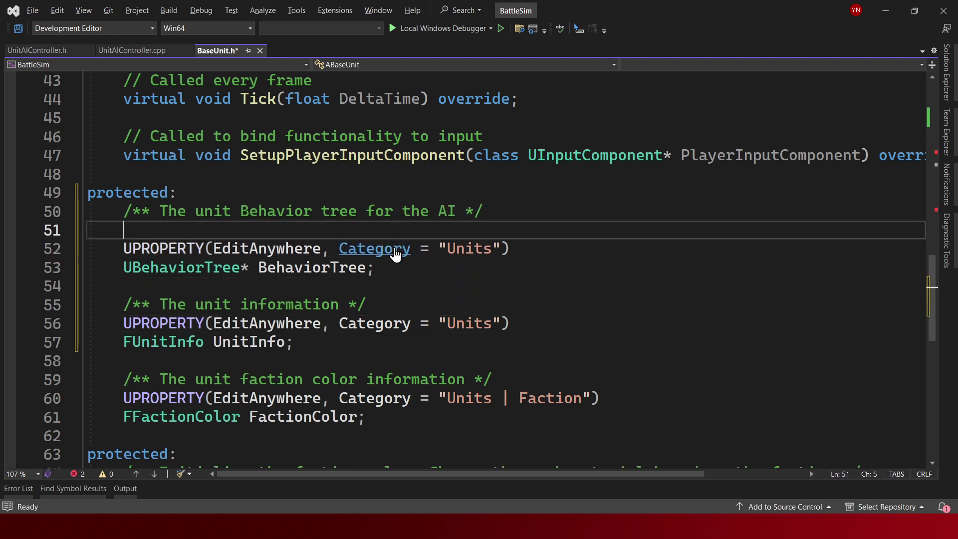
key("Delete")
key("Down")
key("Up")
key("End")
key("Left")
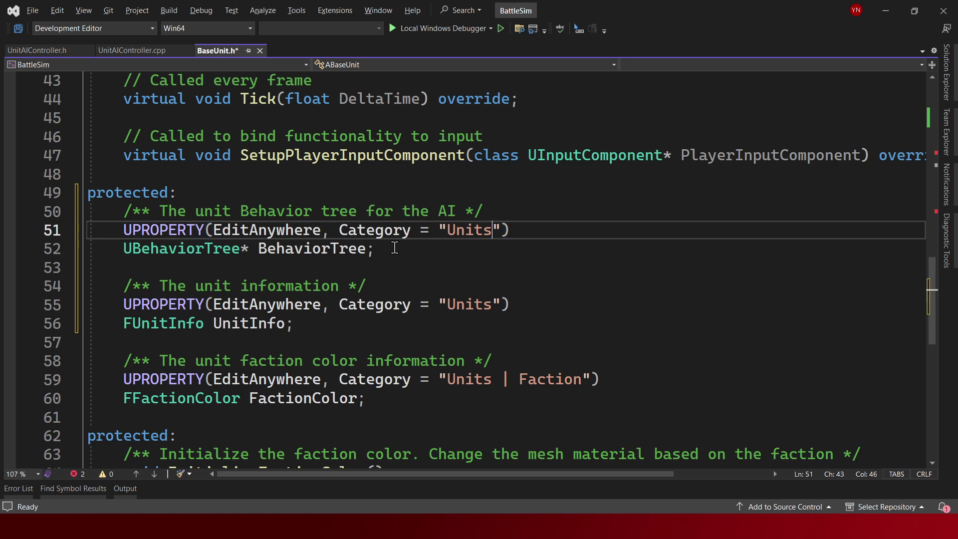
type("| AI")
key("ctrl+s")
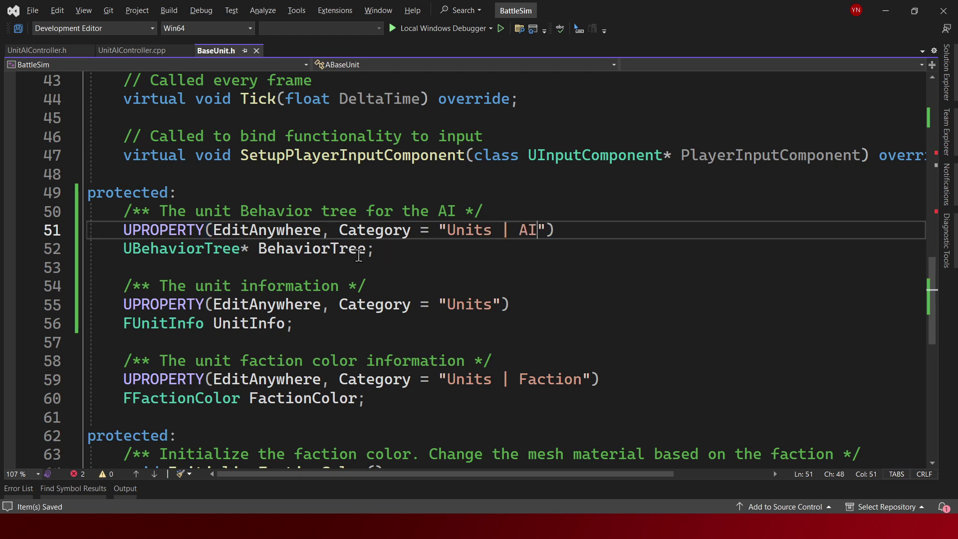
double_click(180, 253)
key("ctrl+c")
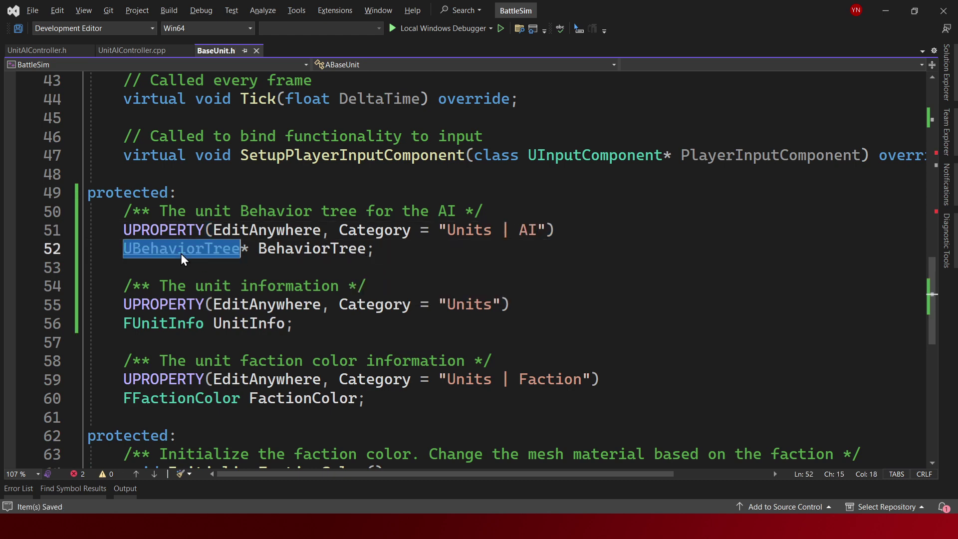
scroll(272, 320, "down", 4)
left_click(454, 326)
- Declare a public, commented UBehaviorTree* GetBehaviorTree() const getter in ABaseUnit
key("Return")
key("Return")
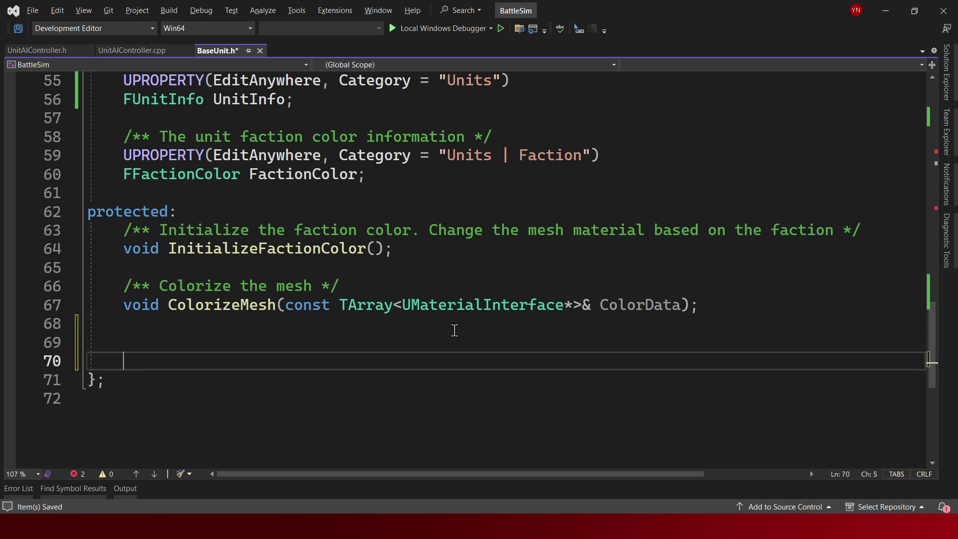
key("Up")
type("public:")
key("Return")
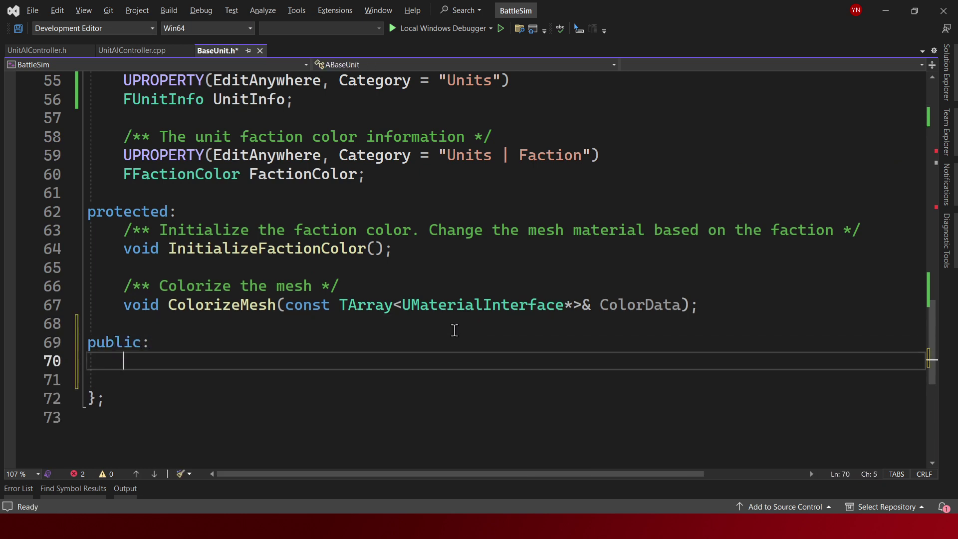
key("ctrl+v")
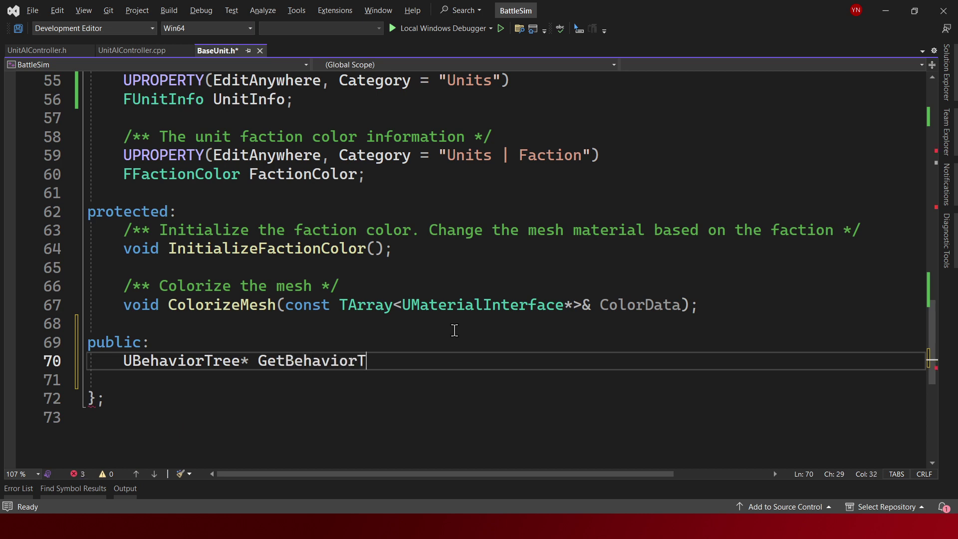
type("ree();")
key("ctrl+Return")
type("/U*")
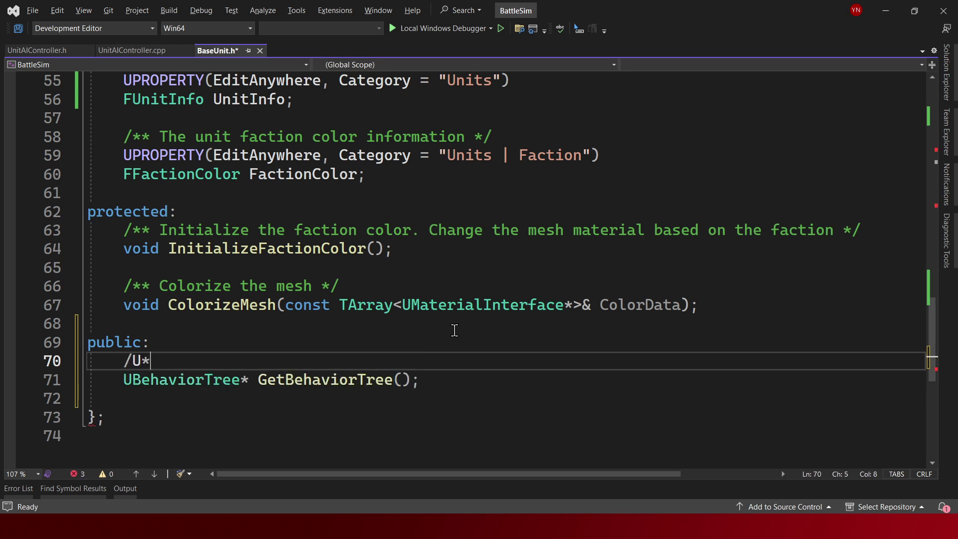
type("&**")
key("BackSpace")
key("BackSpace")
type("getter for behavior tree */")
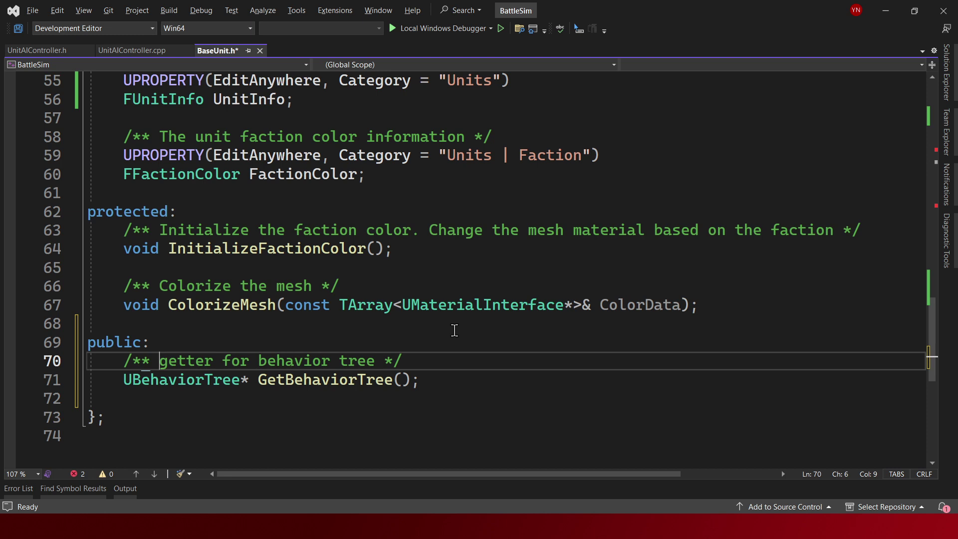
key("Delete")
type("G")
key("Down")
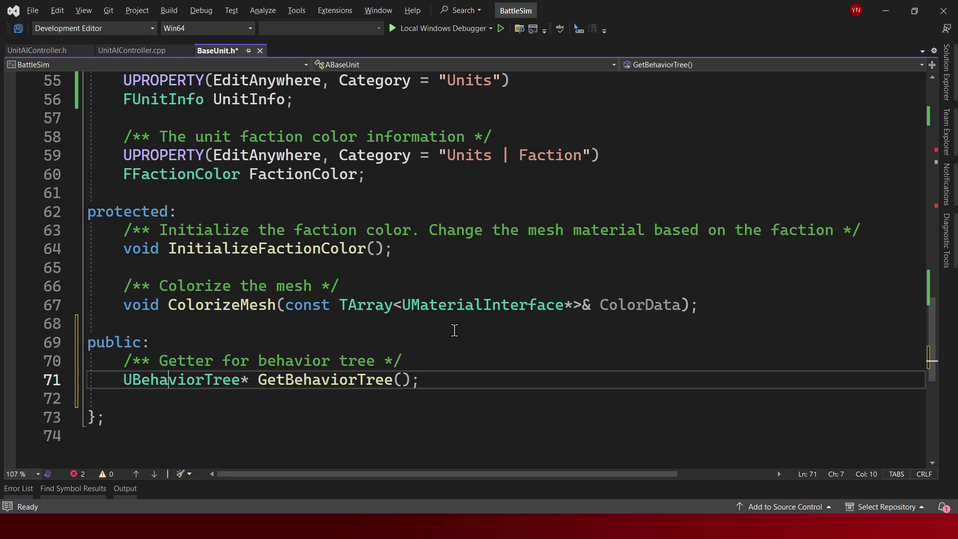
key("End")
type("const")
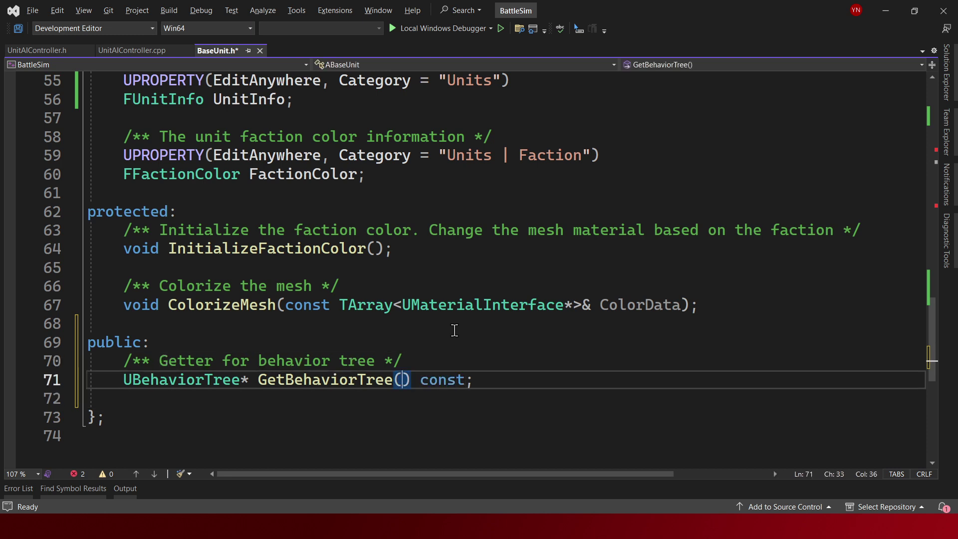
key("ctrl+w")
- Generate the GetBehaviorTree definition returning BehaviorTree and save all files
key("ctrl+period")
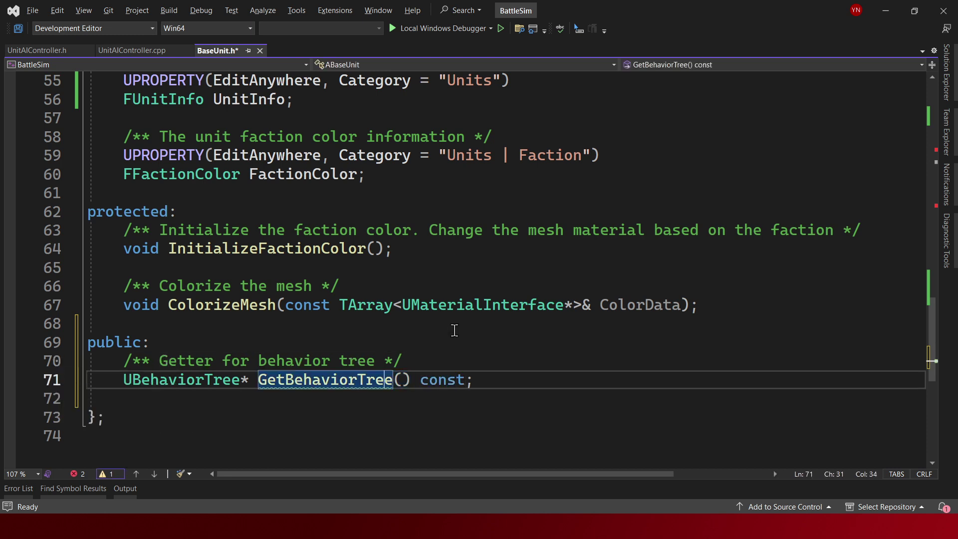
key("Down")
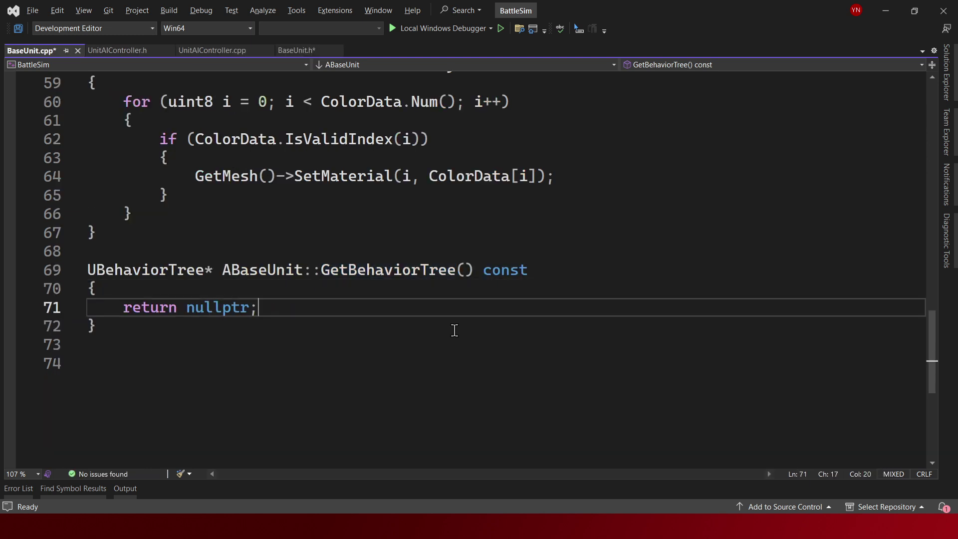
key("ctrl+w")
type("Behavior")
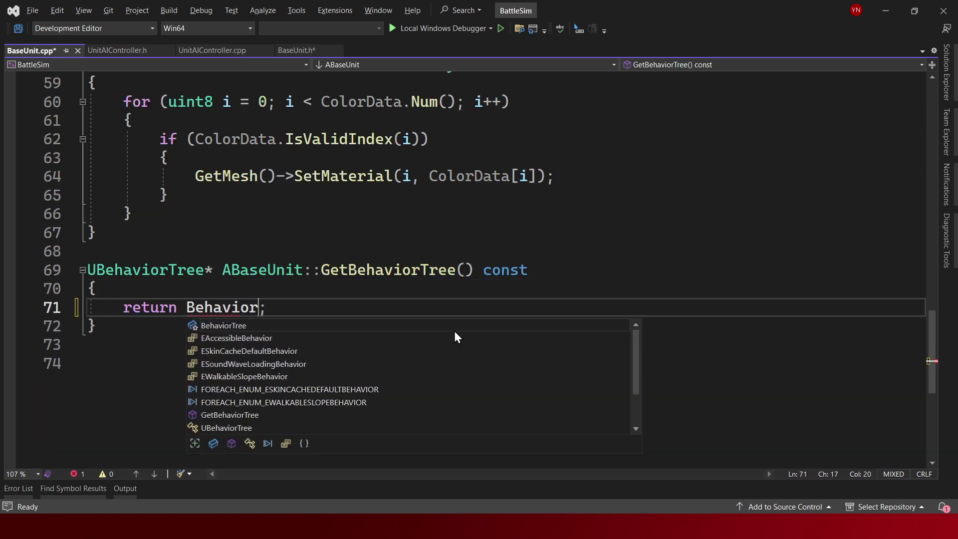
type("Tree")
key("ctrl+shift+s")
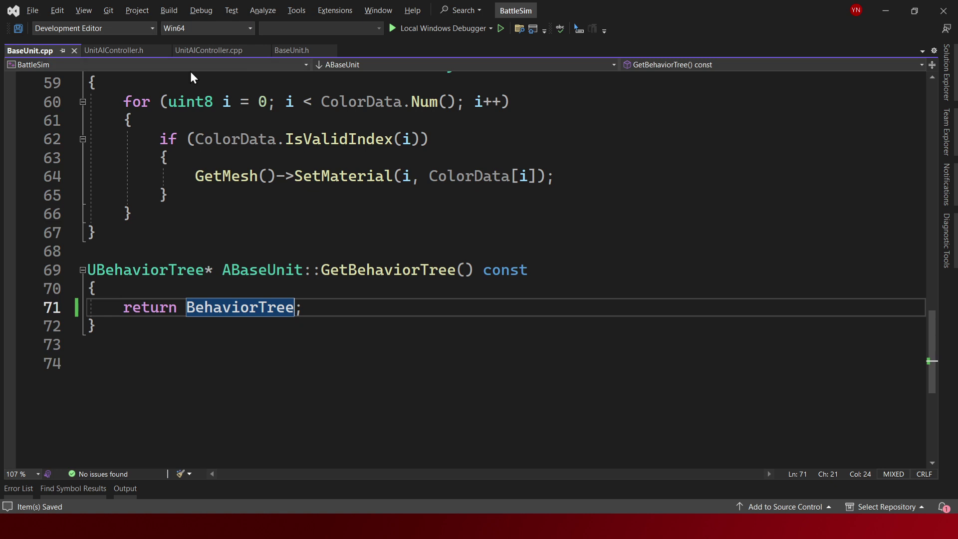
left_click(204, 52)
- Inside OnPossess's if block, add BlackboardComp->InitializeBlackboard(PossessedUnit->GetBehaviorTree())
left_click(304, 324)
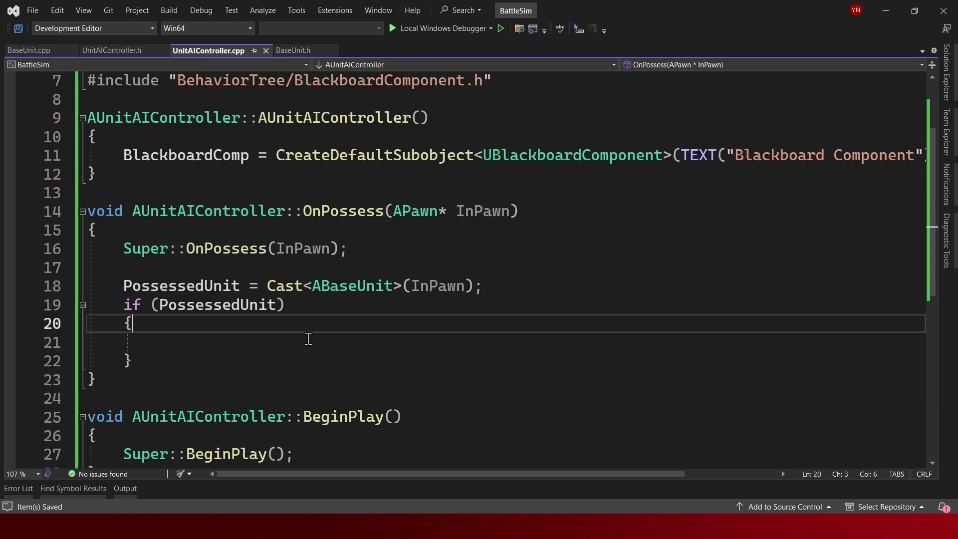
left_click(309, 339)
type("Black")
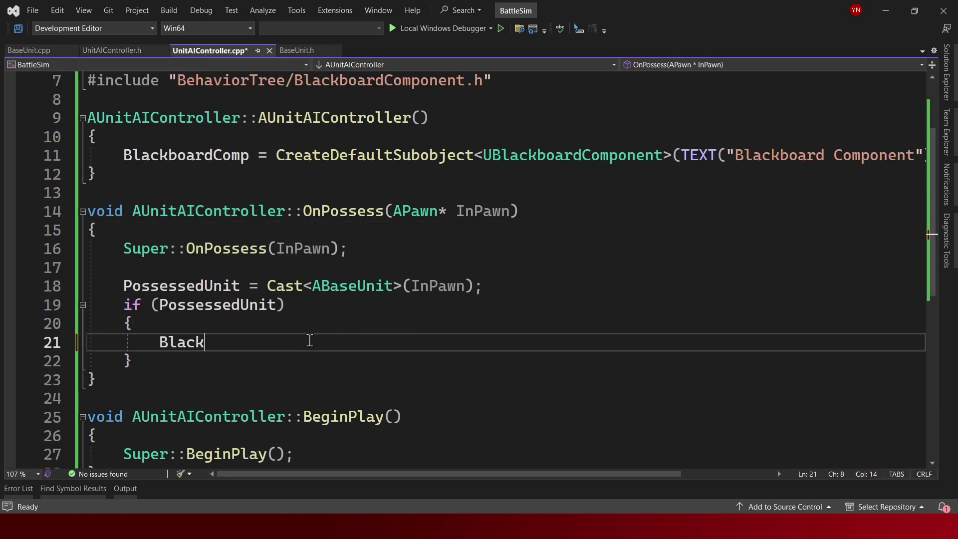
type("board")
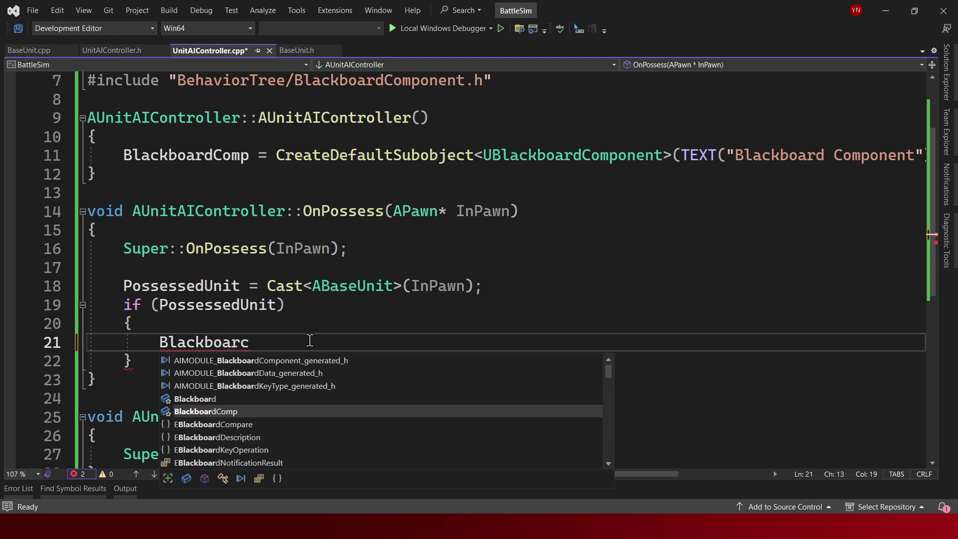
key("Tab")
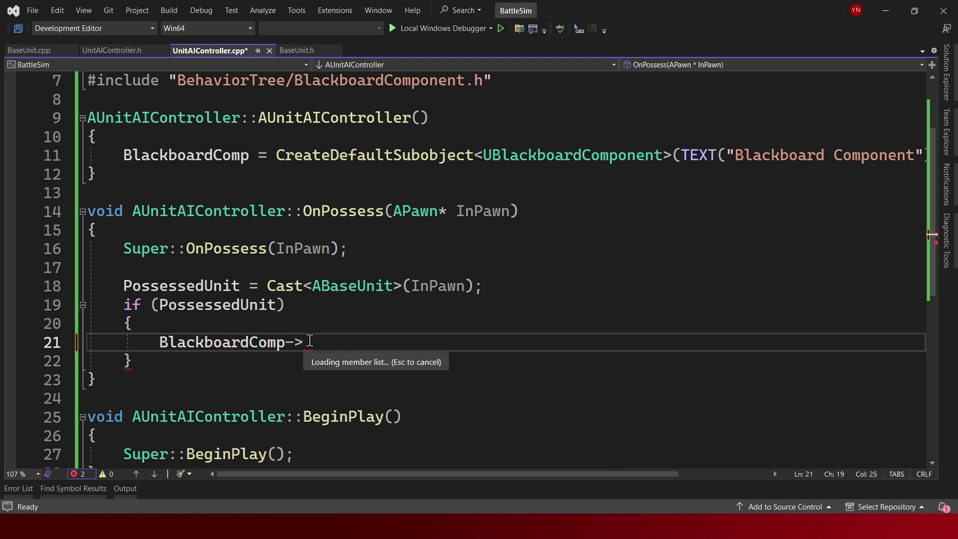
type("Initia")
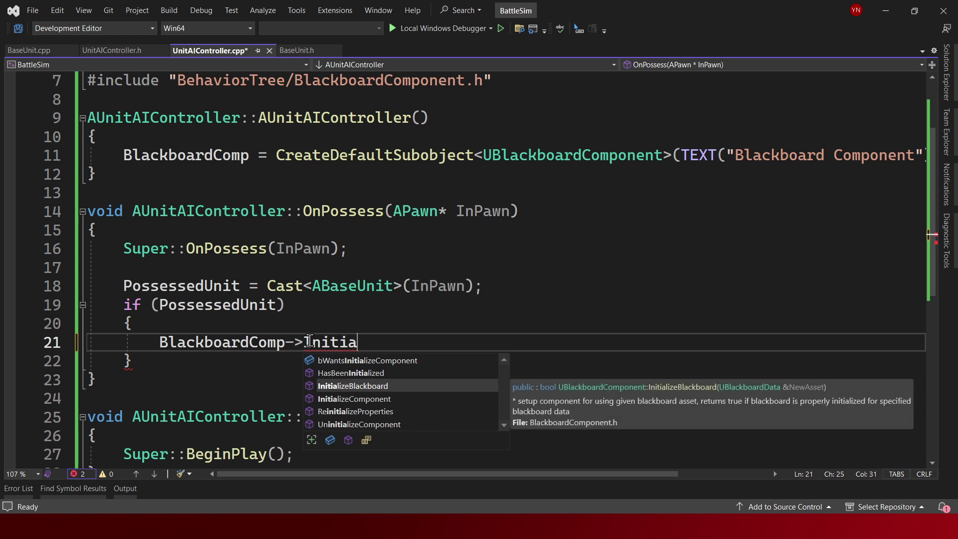
key("Tab")
type("(")
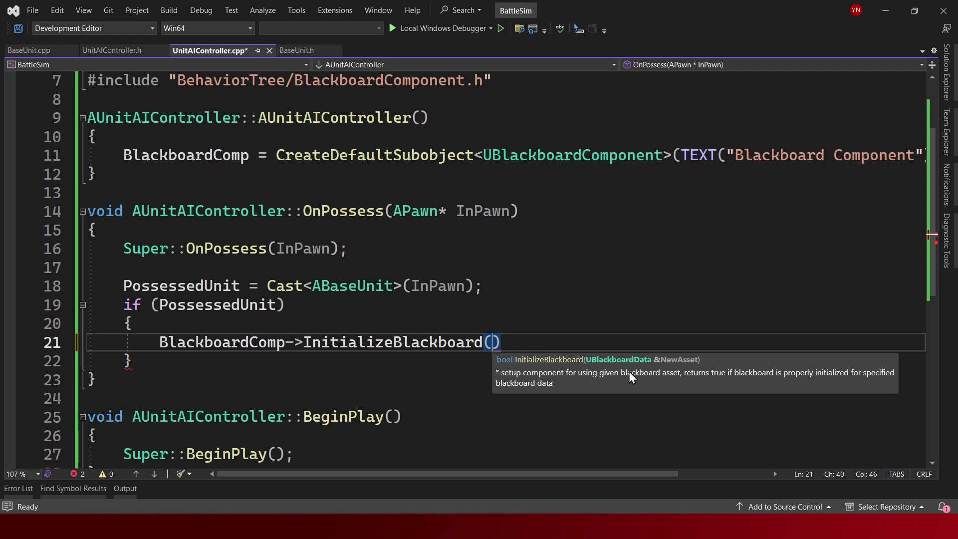
type("Possessed")
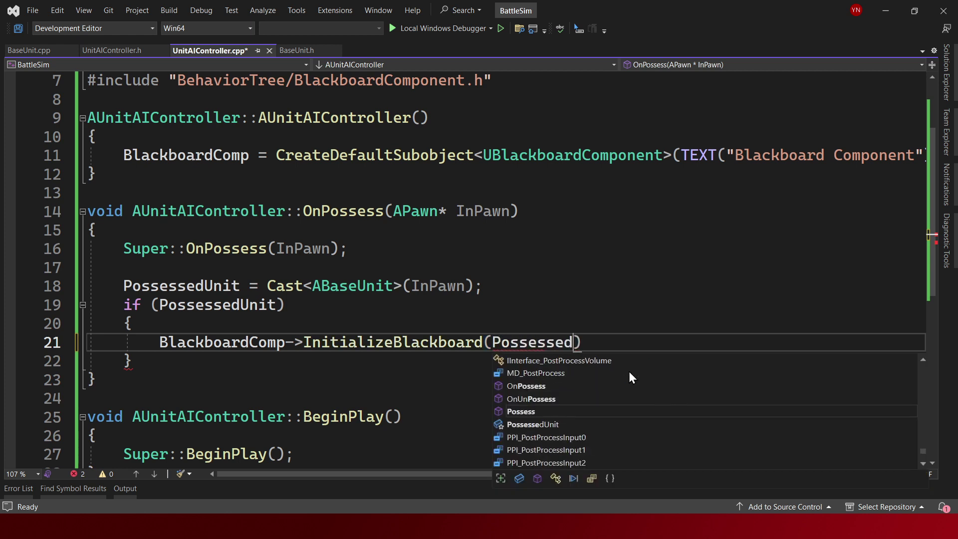
type("Unit->GetB")
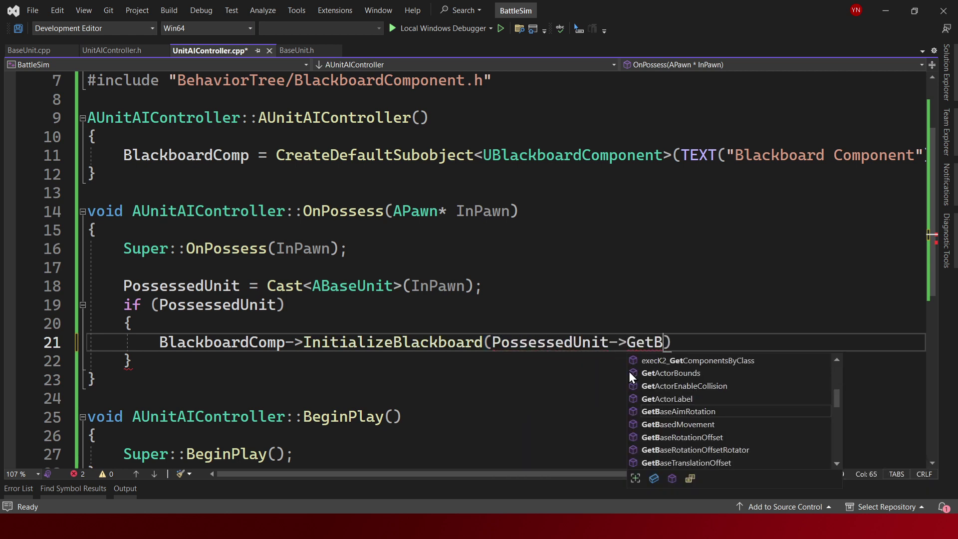
type("eha")
key("Tab")
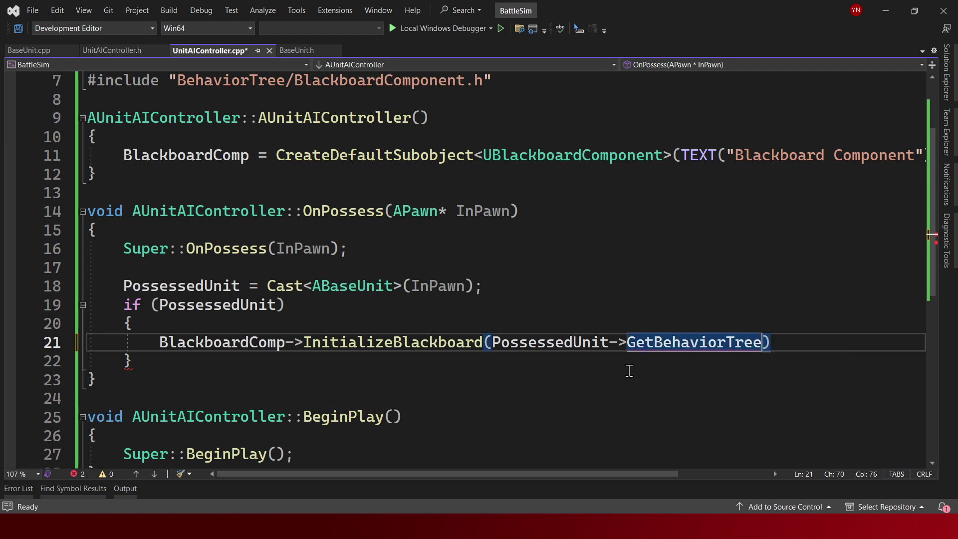
type("(")
scroll(344, 324, "up", 2)
- Add a BehaviorTree include by copying the BlackboardComponent include line, then save
left_click(501, 196)
key("ctrl+d")
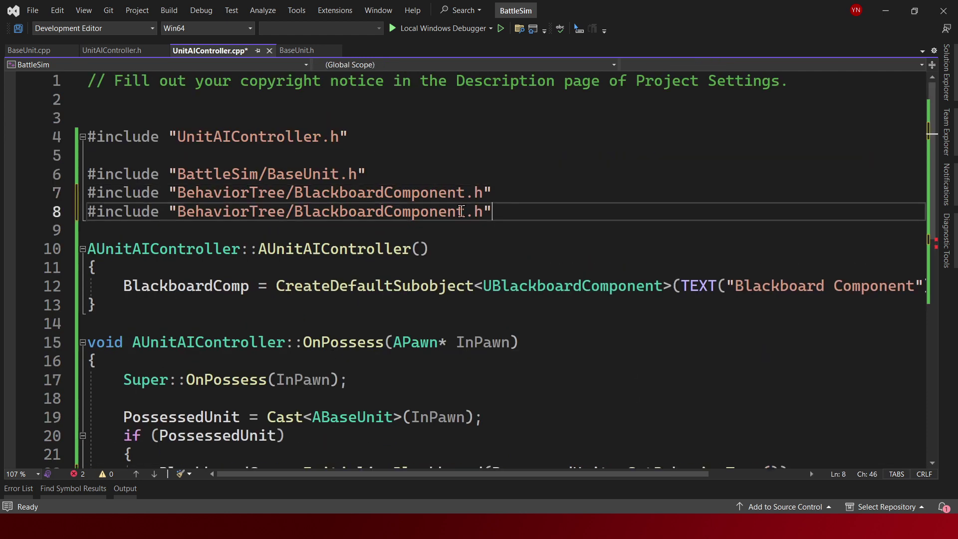
double_click(395, 194)
type("Behav")
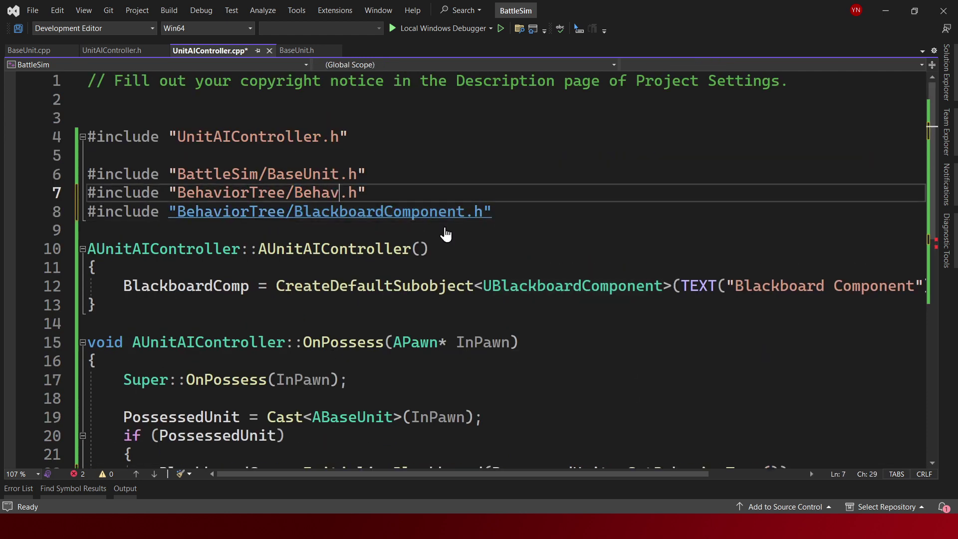
type("iorTree")
key("ctrl+s")
scroll(436, 227, "down", 3)
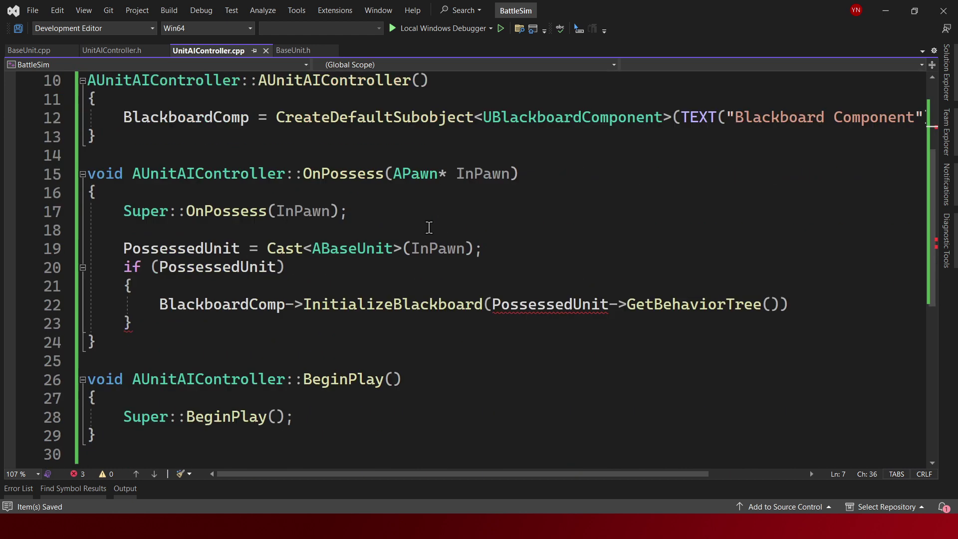
- Put if(PossessedUnit->GetBehaviorTree()) above the InitializeBlackboard call and save
left_click(781, 305)
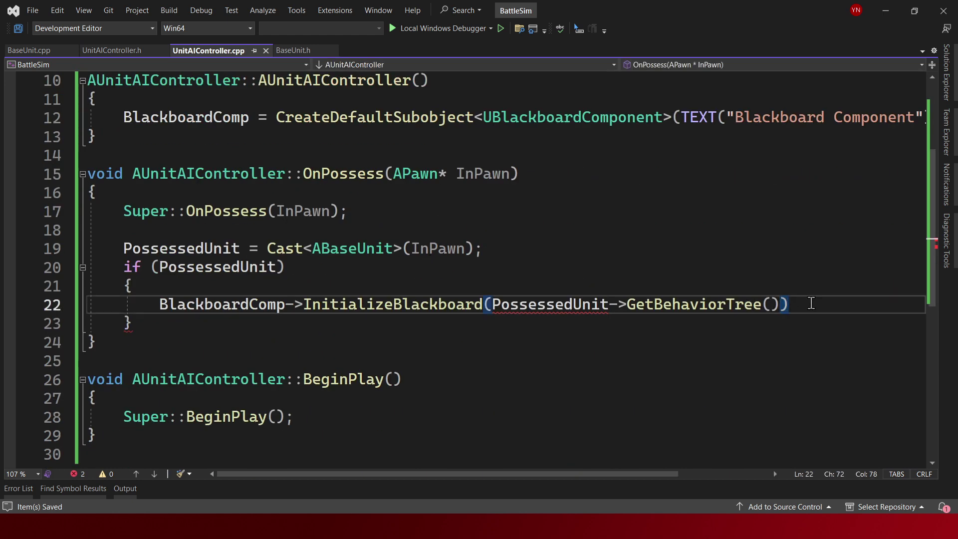
key("ctrl+Return")
type("if(")
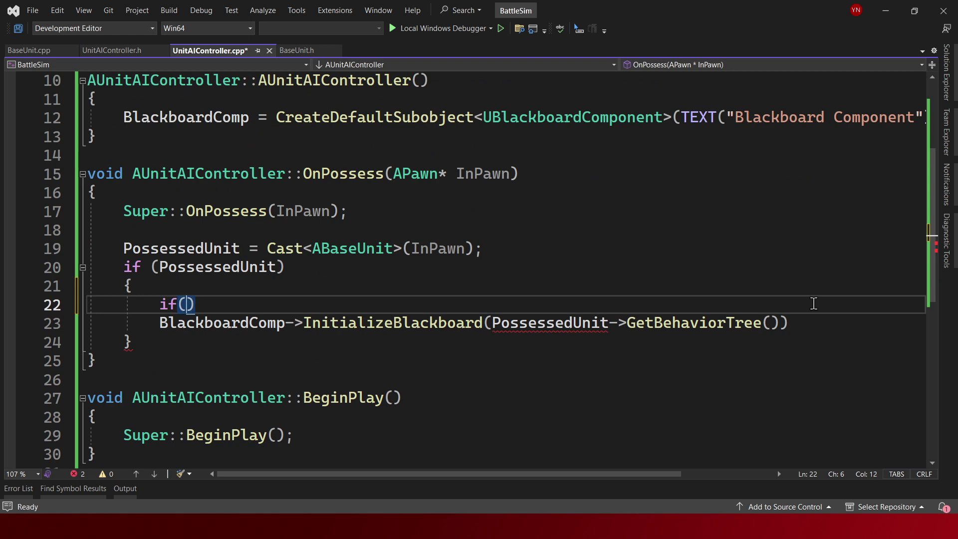
type("PossessedUn")
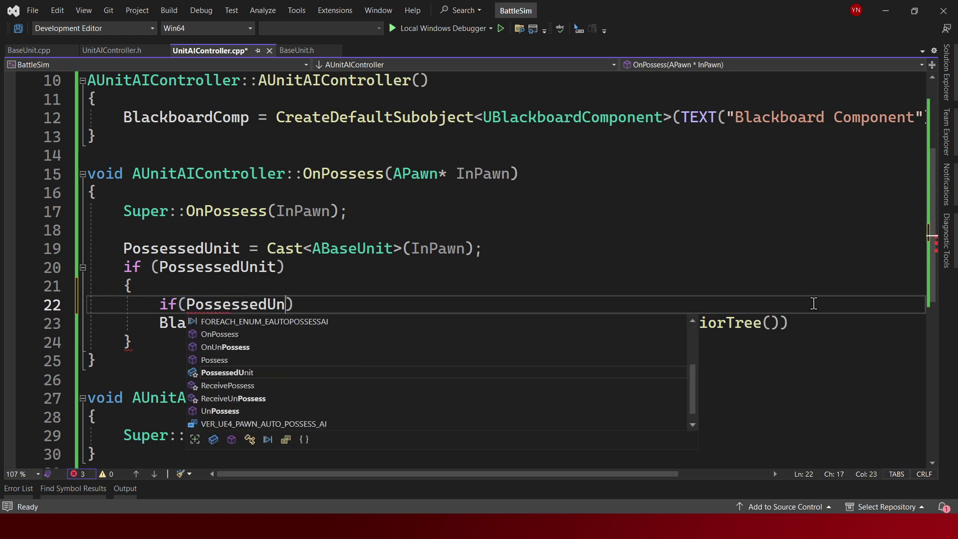
type("it->GetBehav")
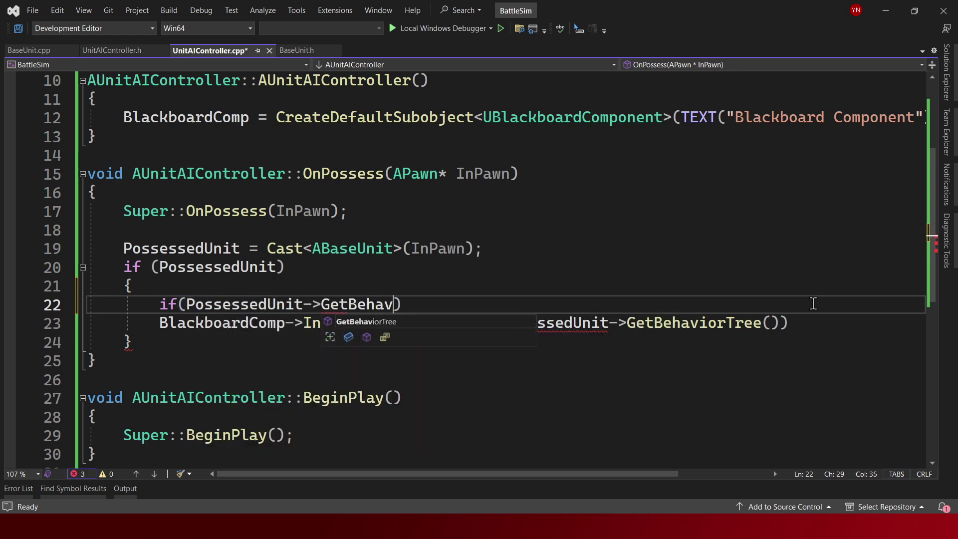
type("iorTree()")
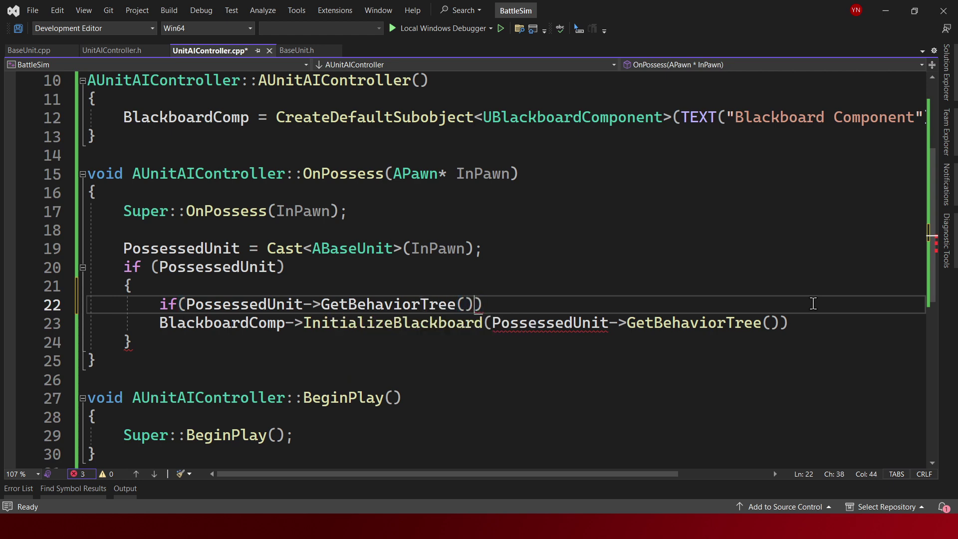
key("ctrl+s")
scroll(417, 254, "up", 3)
- Remove the extra duplicated BlackboardComponent include line
left_click(551, 212)
key("ctrl+d")
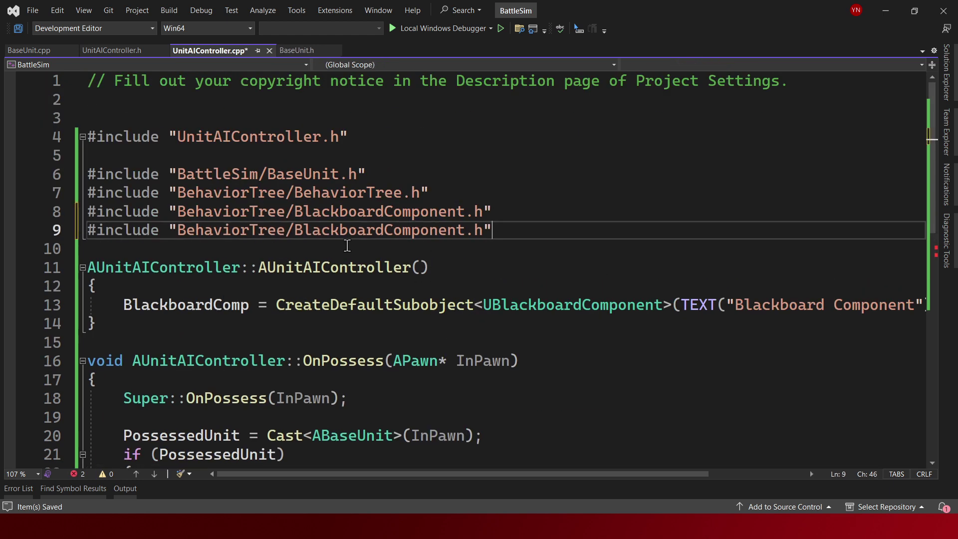
key("ctrl+z")
scroll(542, 313, "down", 3)
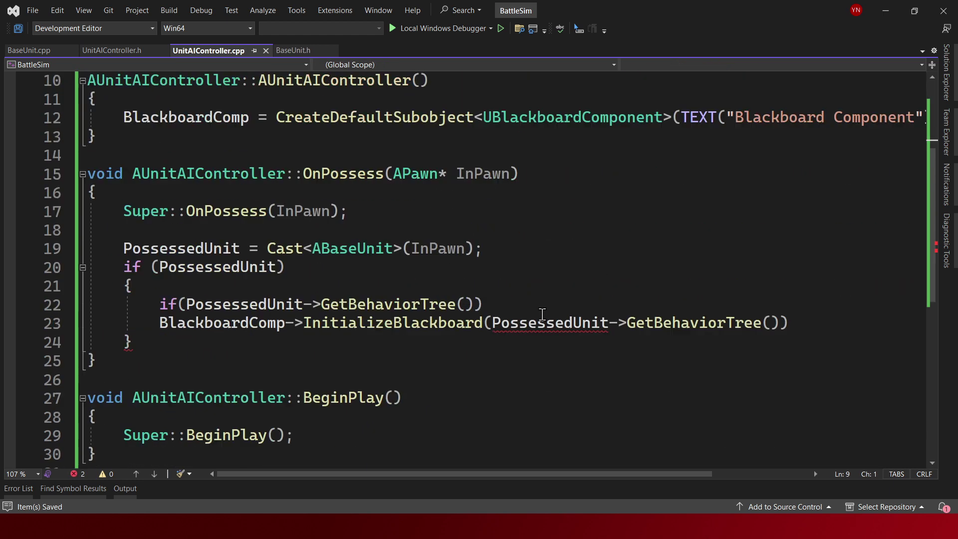
left_click(781, 323)
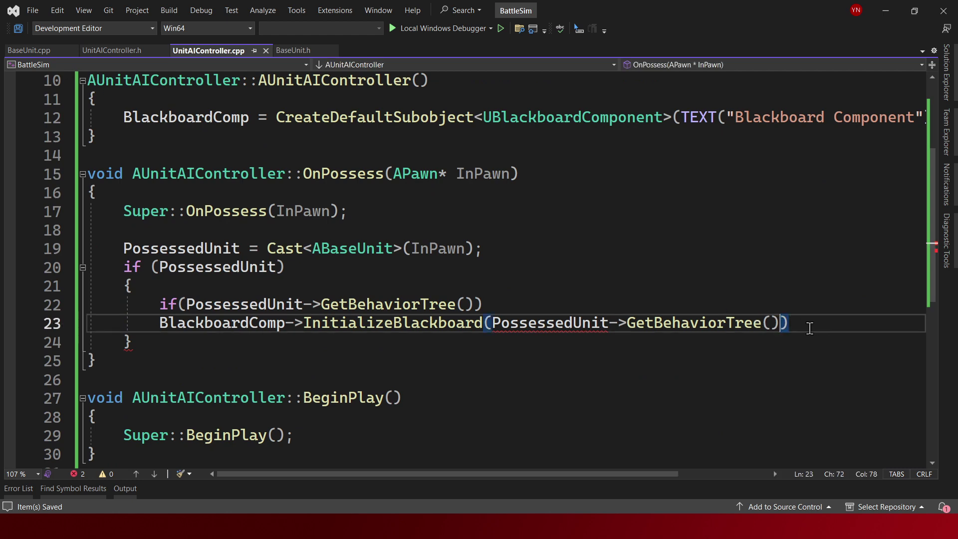
- Pass *PossessedUnit->GetBehaviorTree()->GetBlackboardAsset() to InitializeBlackboard and save
type("->GetBl")
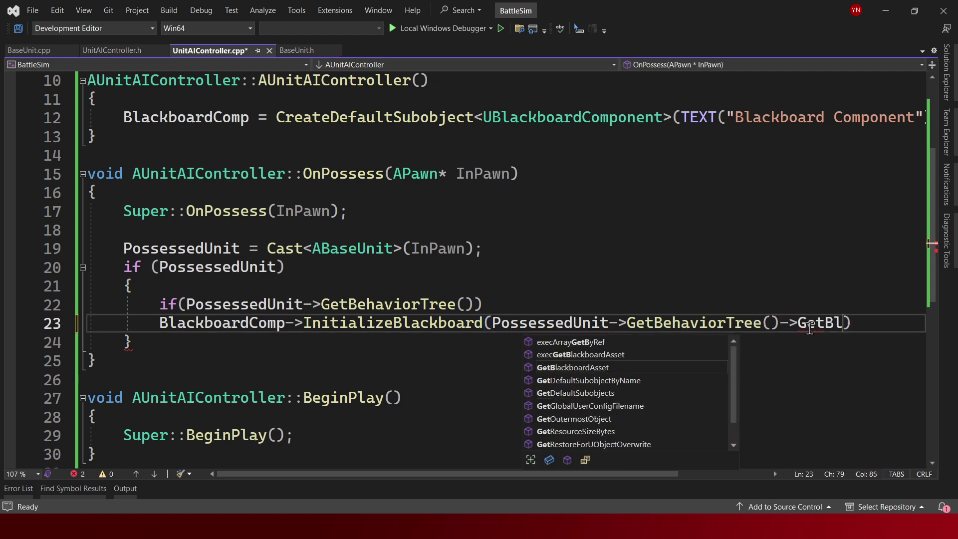
type("o")
key("BackSpace")
type("ac")
key("Tab")
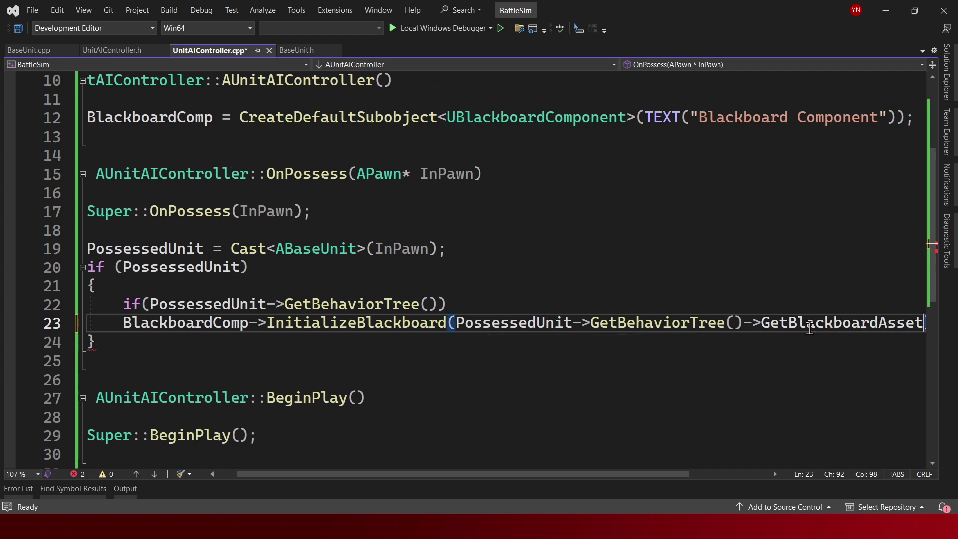
type("()")
key("ctrl+s")
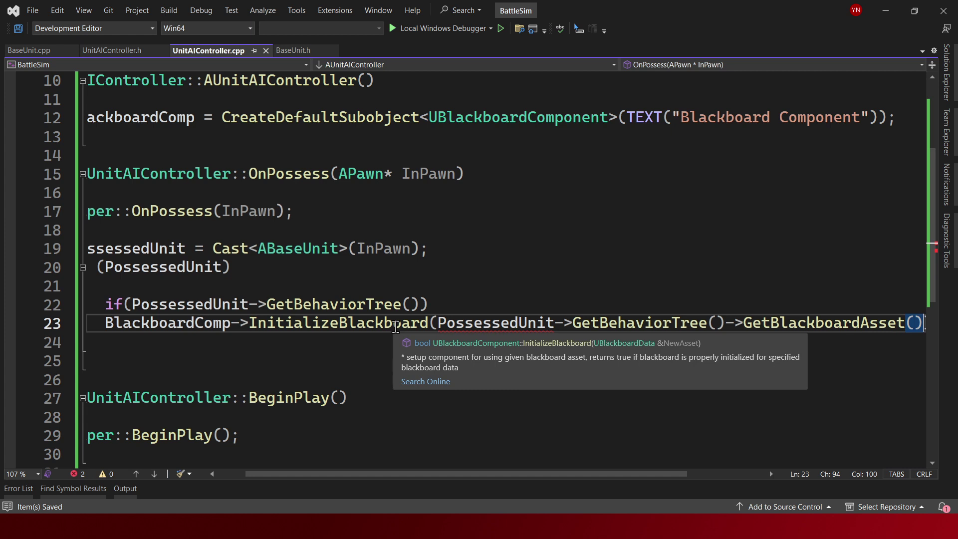
left_click(447, 325)
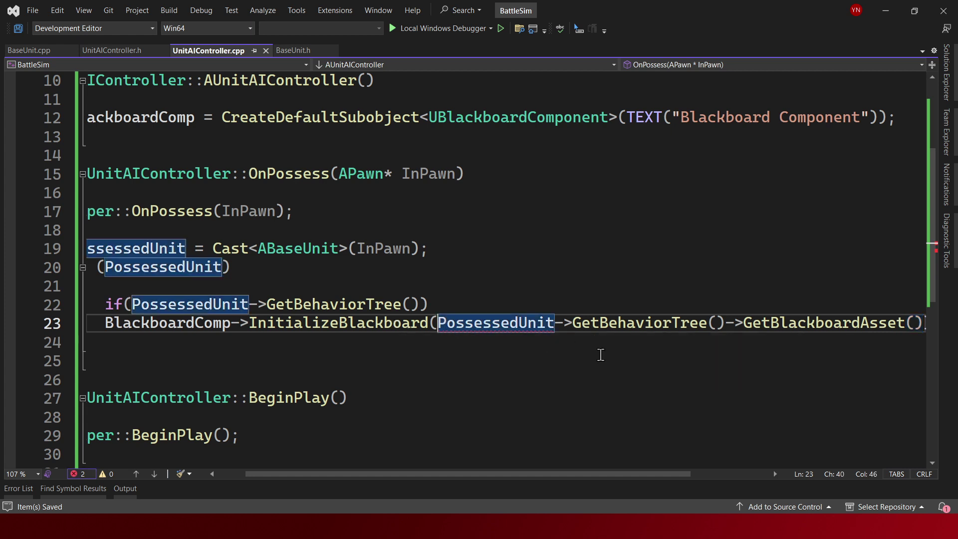
type("*")
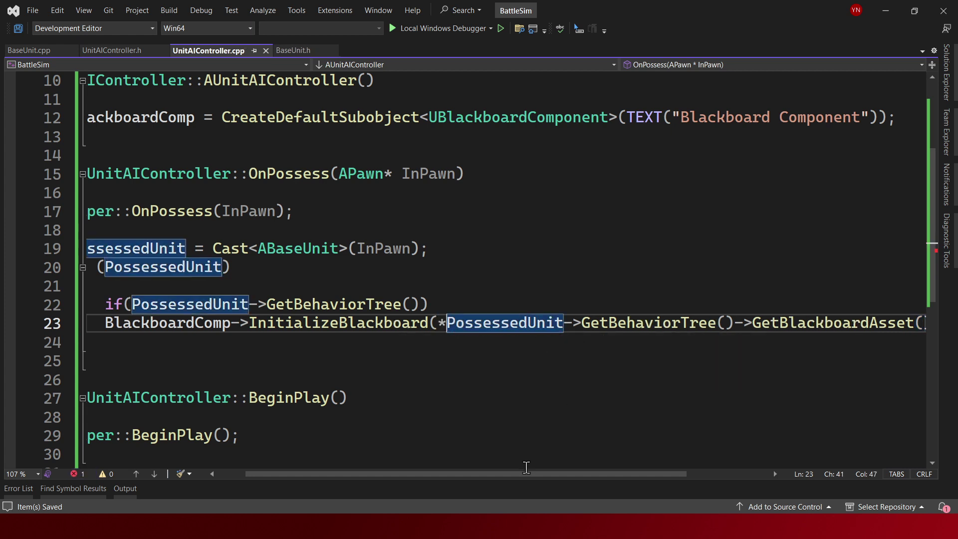
left_click_drag(530, 474, 378, 448)
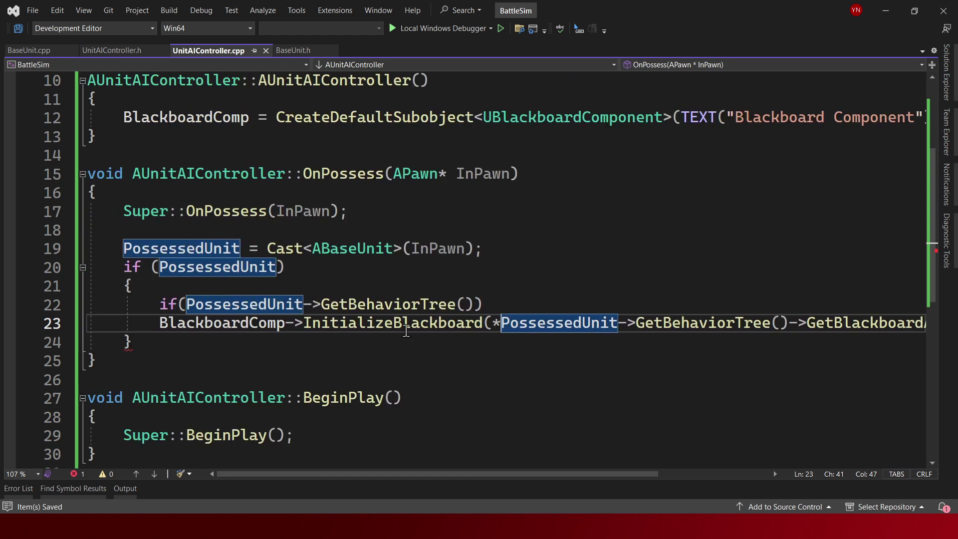
- Wrap the InitializeBlackboard call in braces under the behavior-tree if and save
left_click(497, 303)
key("Return")
type("{")
key("Return")
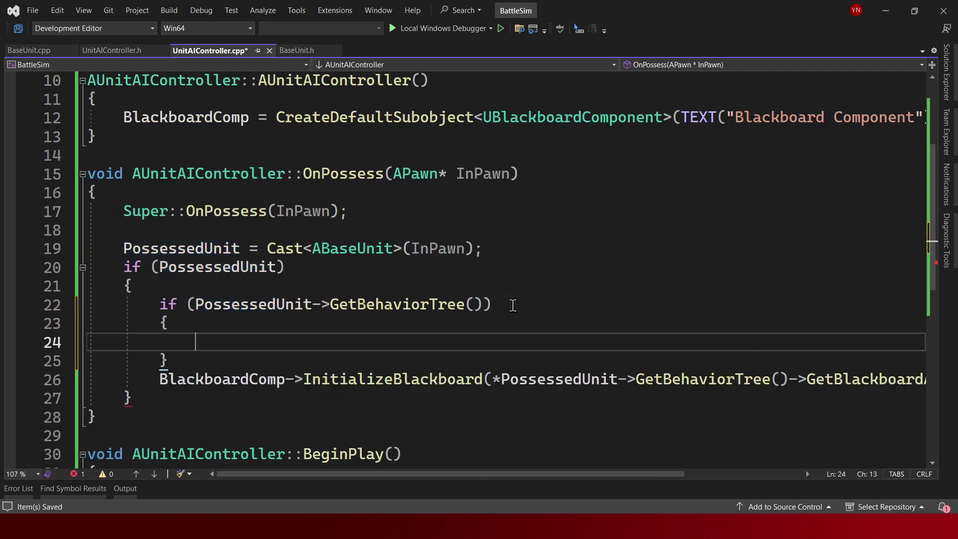
key("Down")
key("Down")
key("alt+Up")
key("Up")
key("Delete")
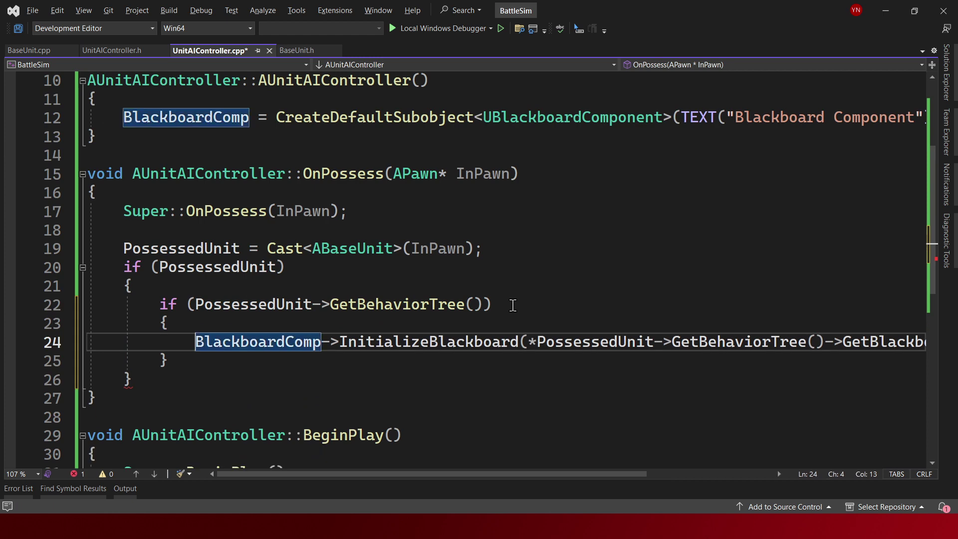
key("ctrl+s")
key("End")
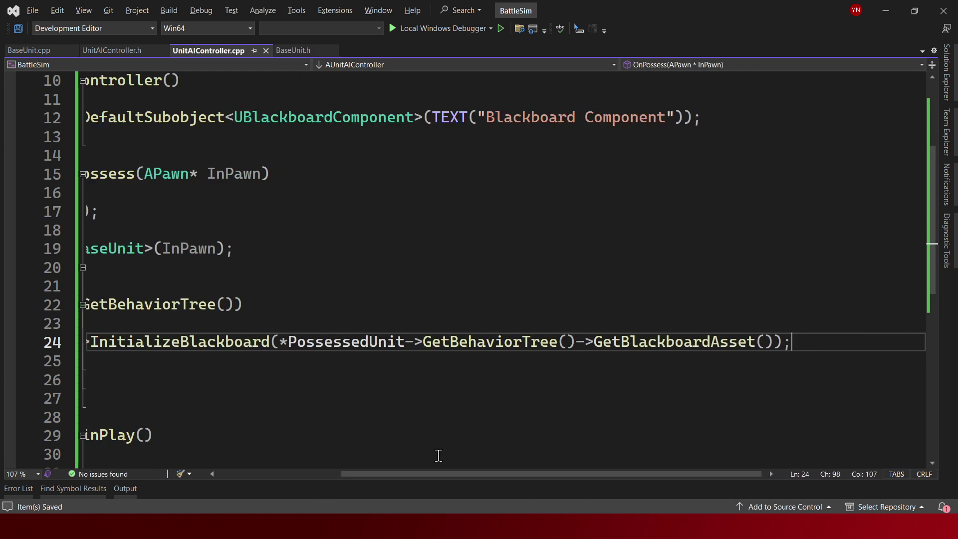
left_click_drag(429, 474, 301, 474)
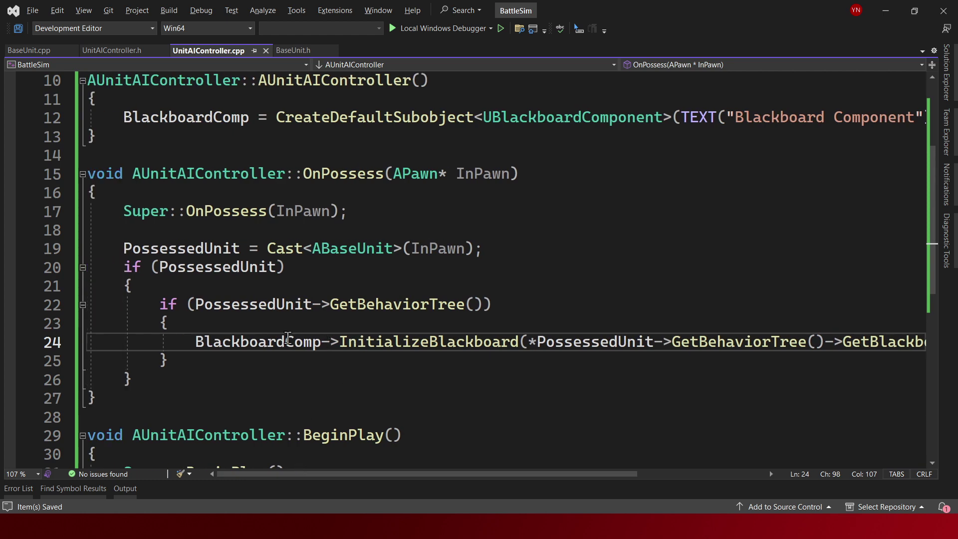
key("alt+Tab")
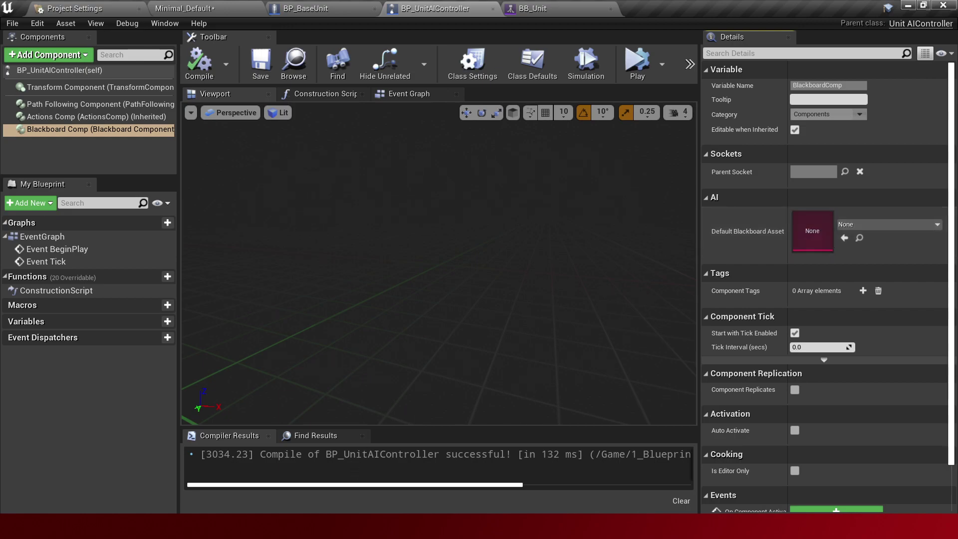
- Review line 24's InitializeBlackboard, PossessedUnit, GetBehaviorTree() and GetBlackboardAsset parts, comparing with Unreal Editor
key("alt+Tab")
left_click_drag(347, 343, 529, 346)
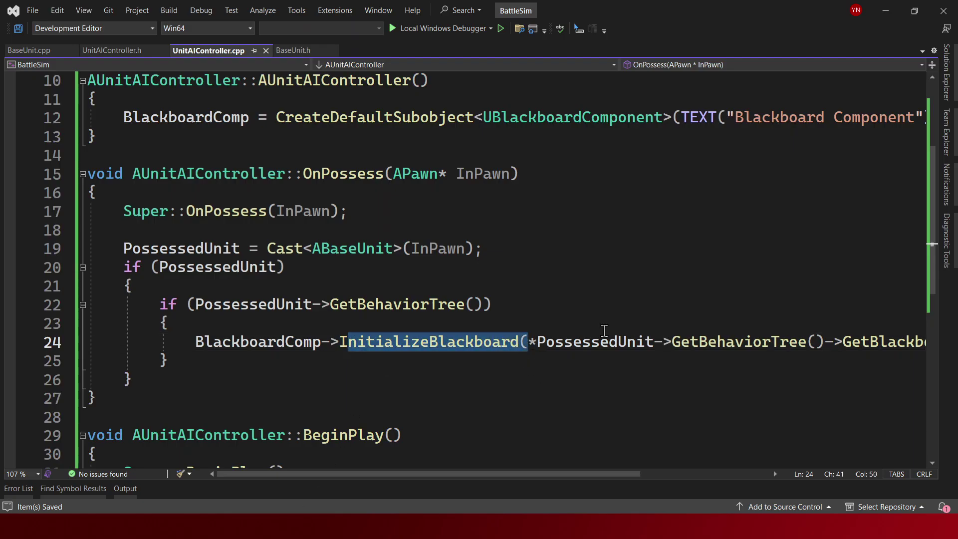
mouse_move(708, 342)
left_mouse_down()
mouse_move(934, 342)
mouse_move(726, 343)
left_mouse_up()
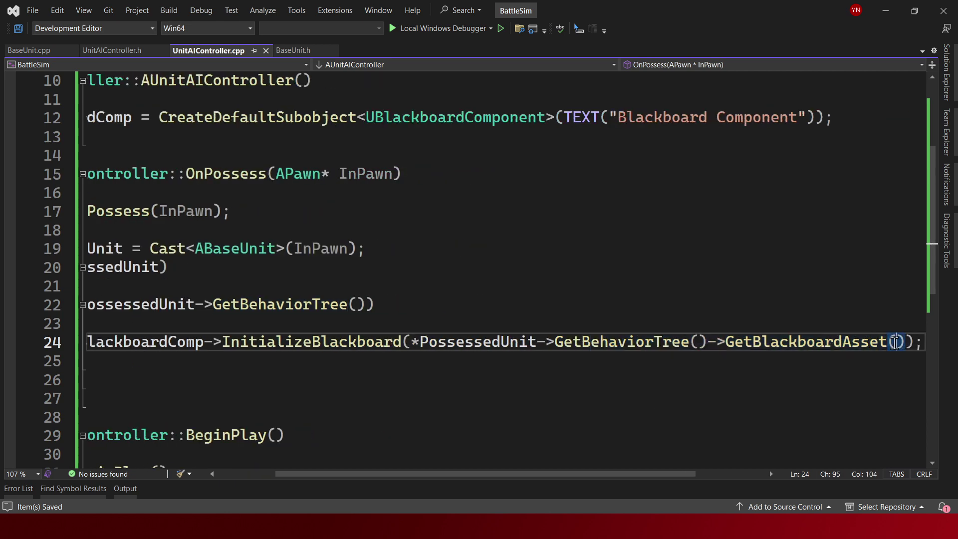
left_click_drag(555, 343, 709, 346)
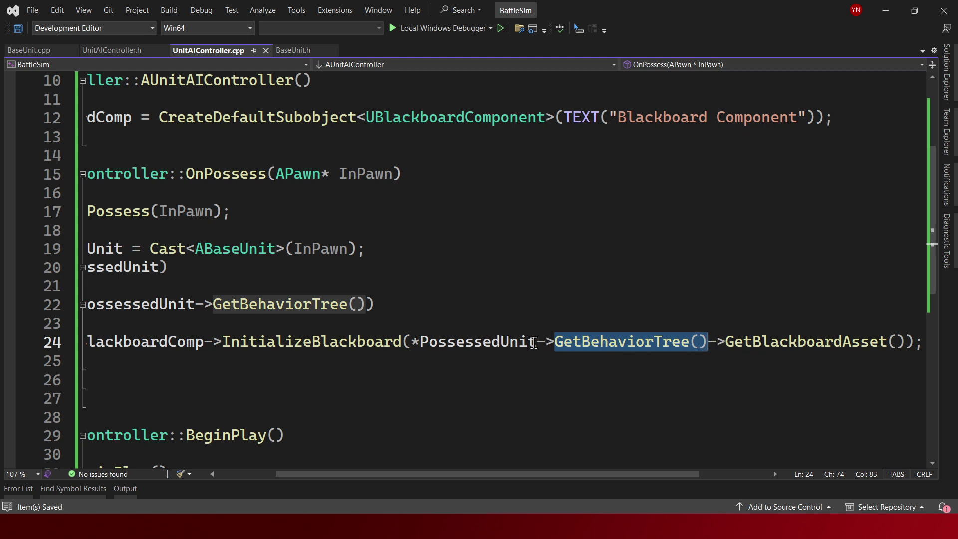
left_click_drag(543, 343, 420, 344)
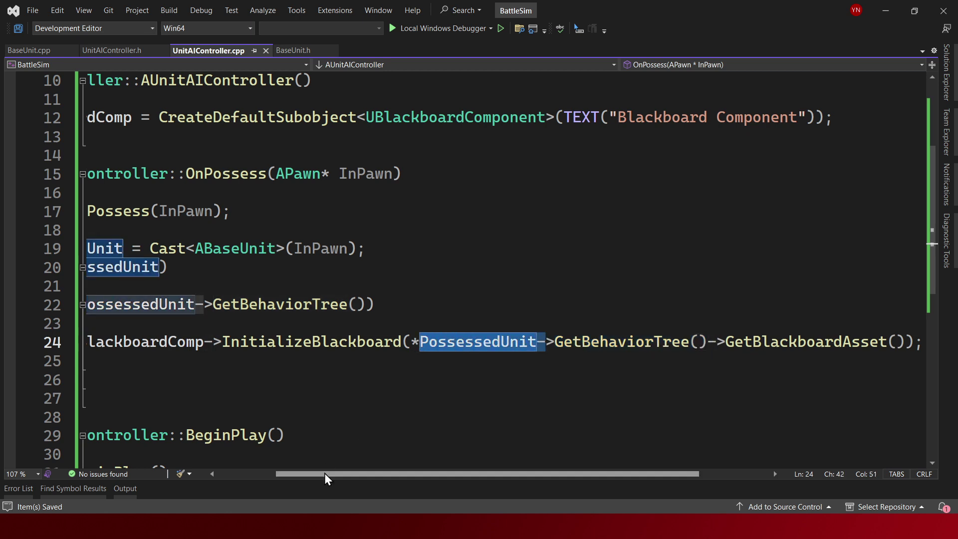
key("alt+Tab")
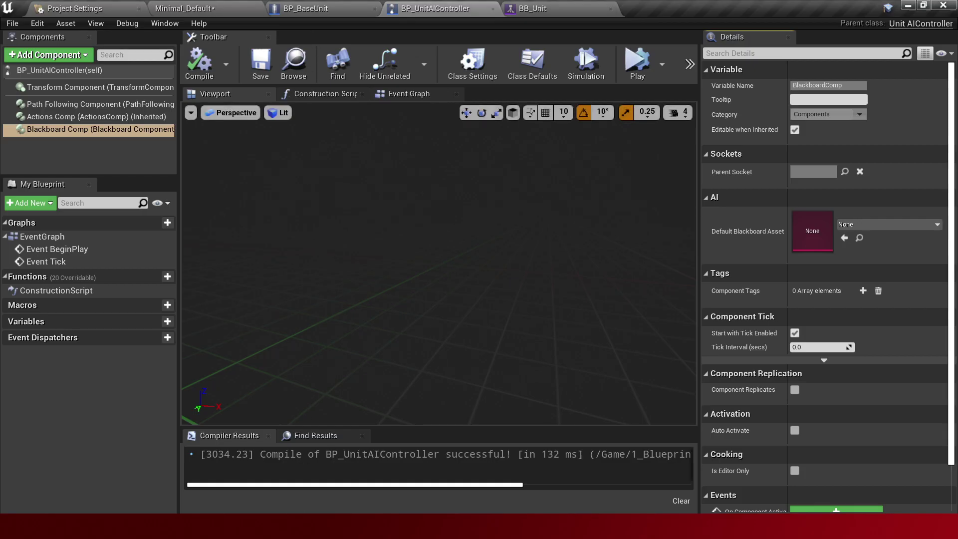
key("alt+Tab")
- Start the BattleSim build with Ctrl+Shift+B and return to the code while it compiles
key("ctrl+shift+b")
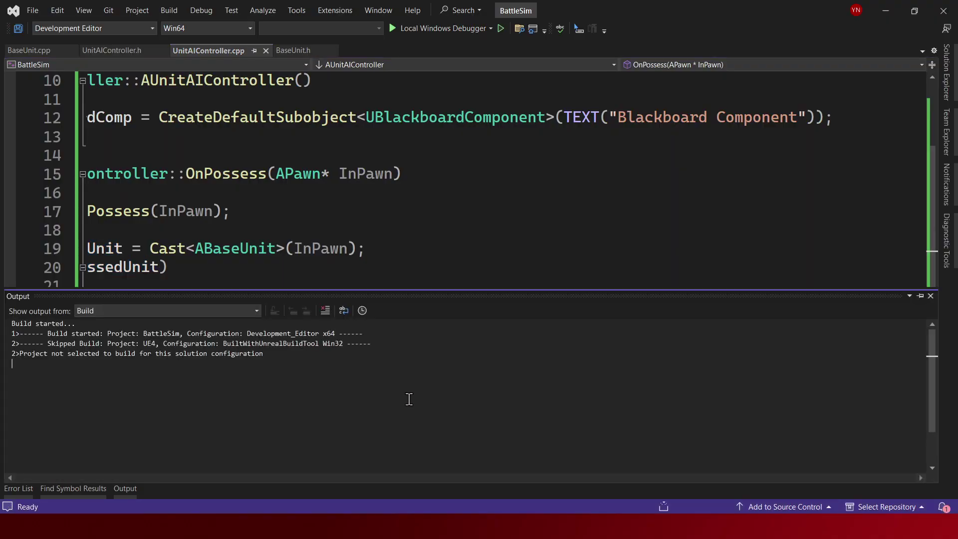
left_click(374, 246)
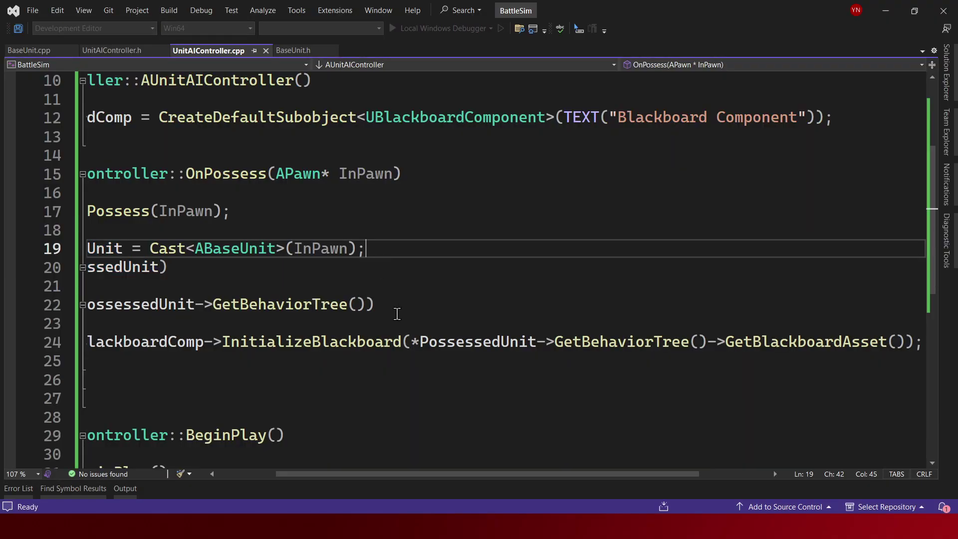
scroll(397, 313, "down", 1)
left_click_drag(358, 474, 236, 474)
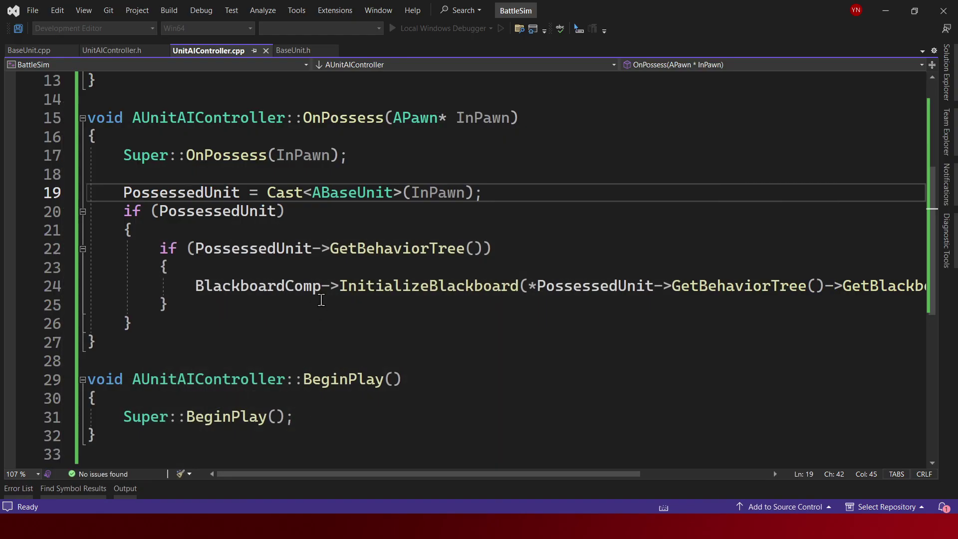
left_click_drag(225, 286, 571, 299)
- Check the running build log, then bring up the BP_BaseUnit class defaults (Max Health 100, Damage 10) in Unreal Editor
left_click(481, 304)
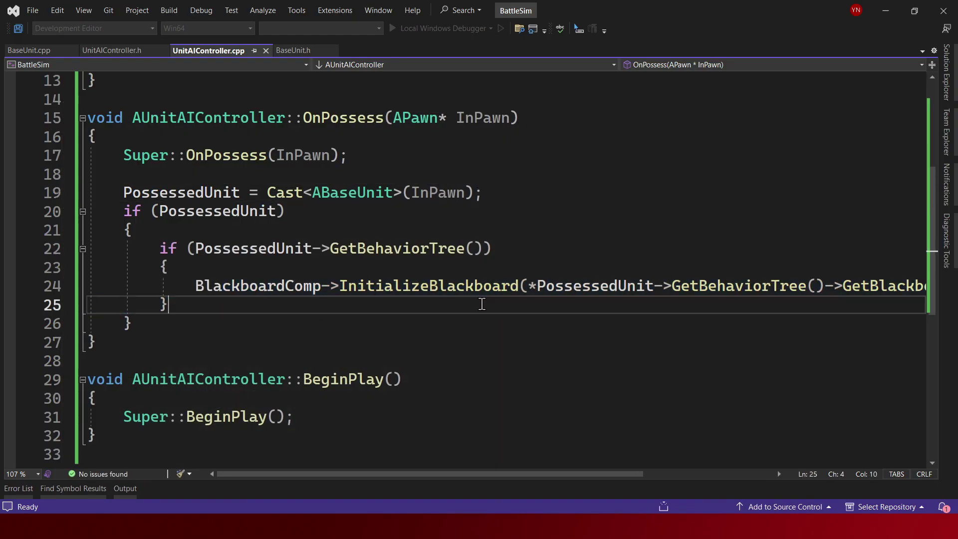
left_click(125, 490)
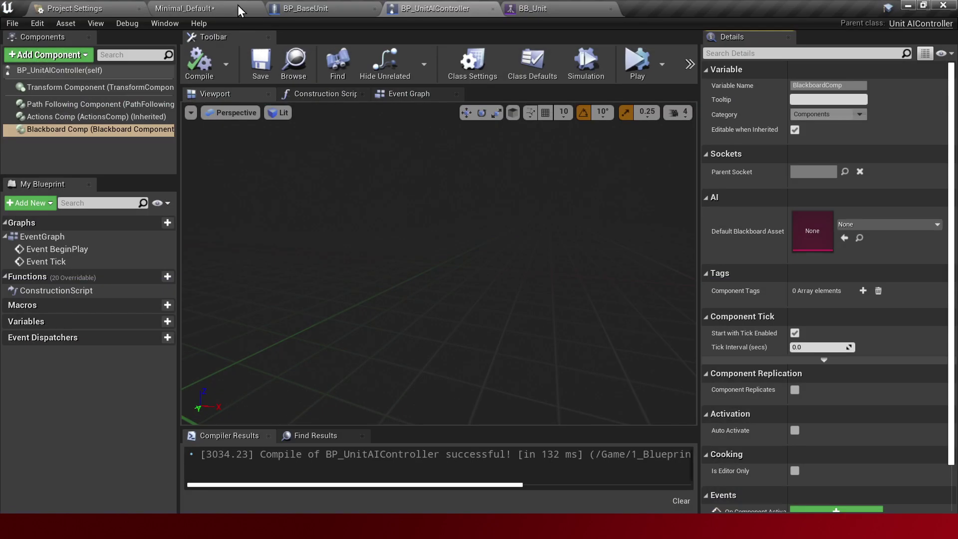
left_click(305, 8)
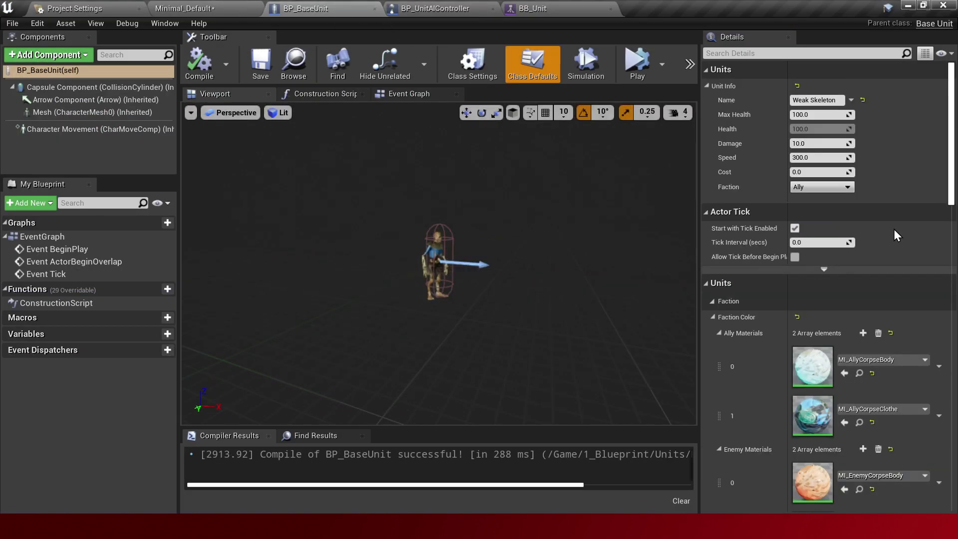